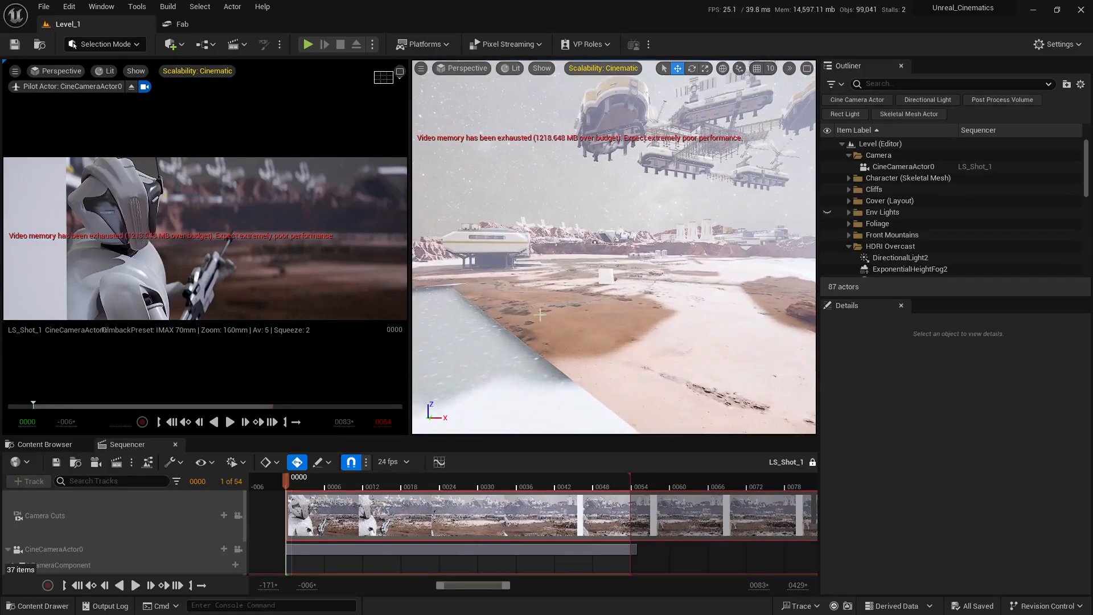
Step: Select CineCameraActor0 and expand its post process Exposure settings
key("w")
right_click_drag(614, 247, 605, 278)
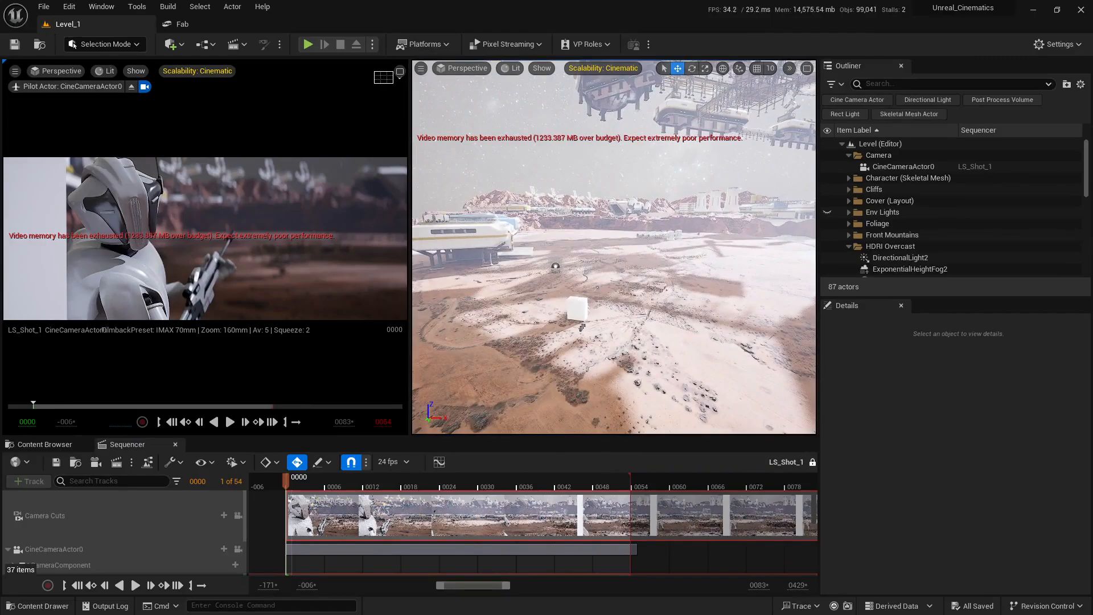
key("w")
right_click_drag(613, 247, 614, 269)
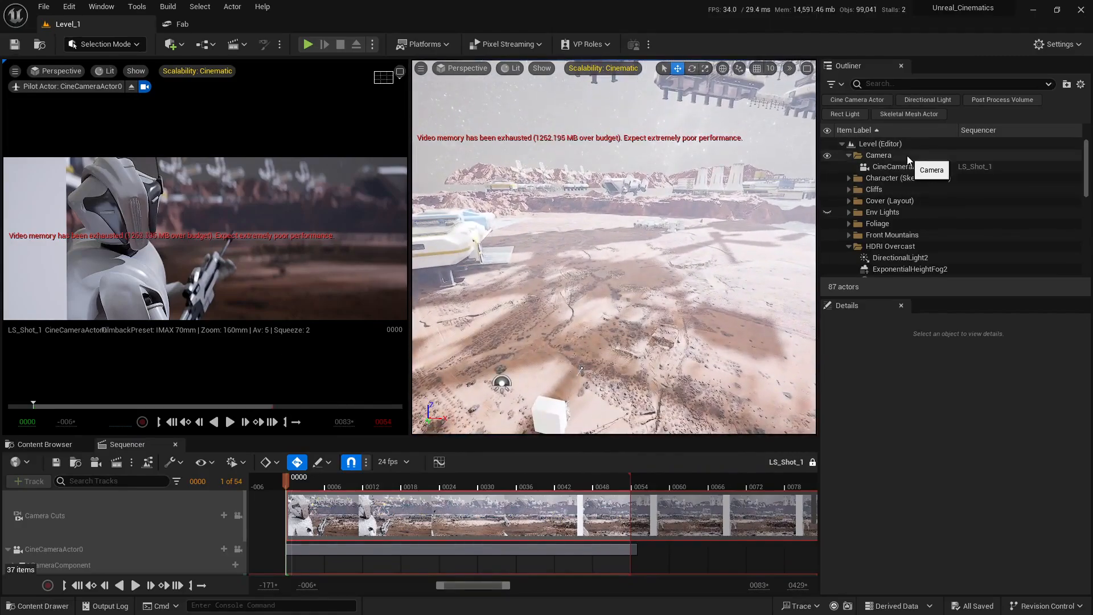
left_click(893, 166)
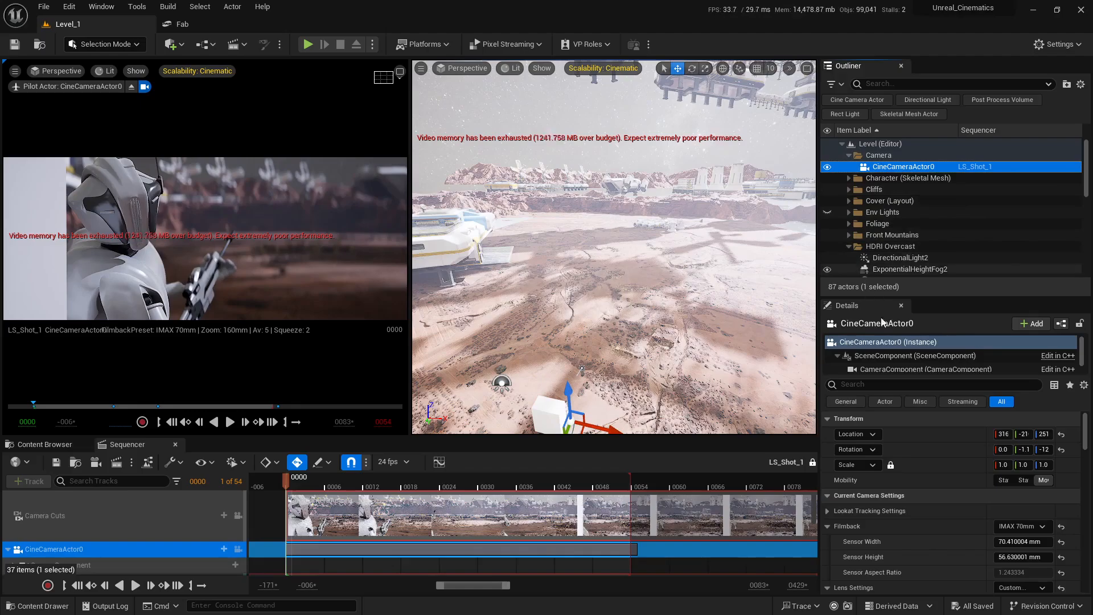
scroll(923, 427, "down", 3)
scroll(913, 440, "down", 8)
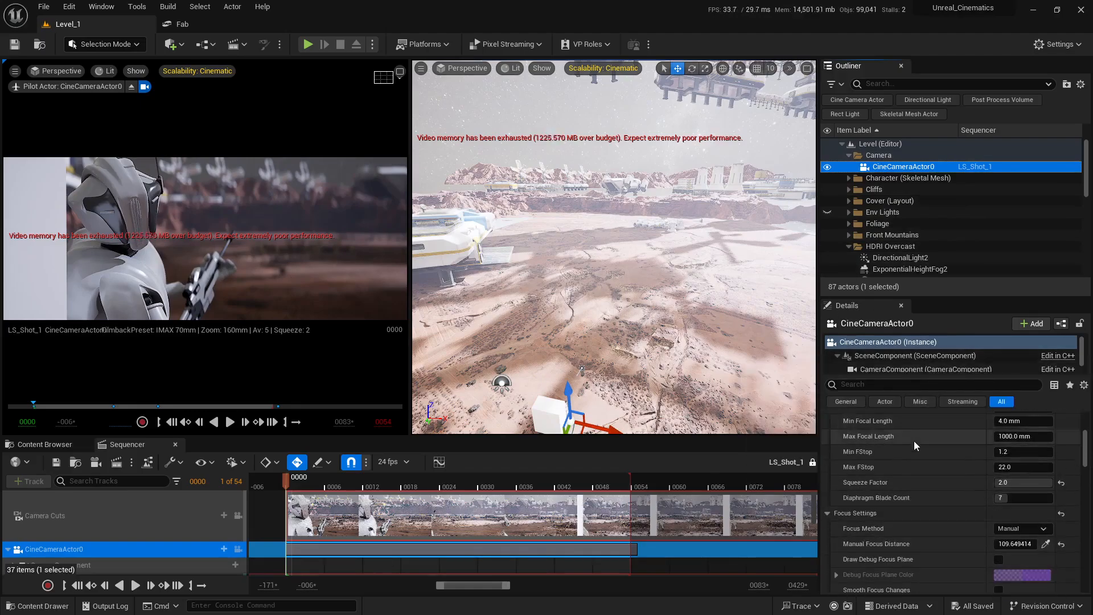
scroll(897, 473, "down", 6)
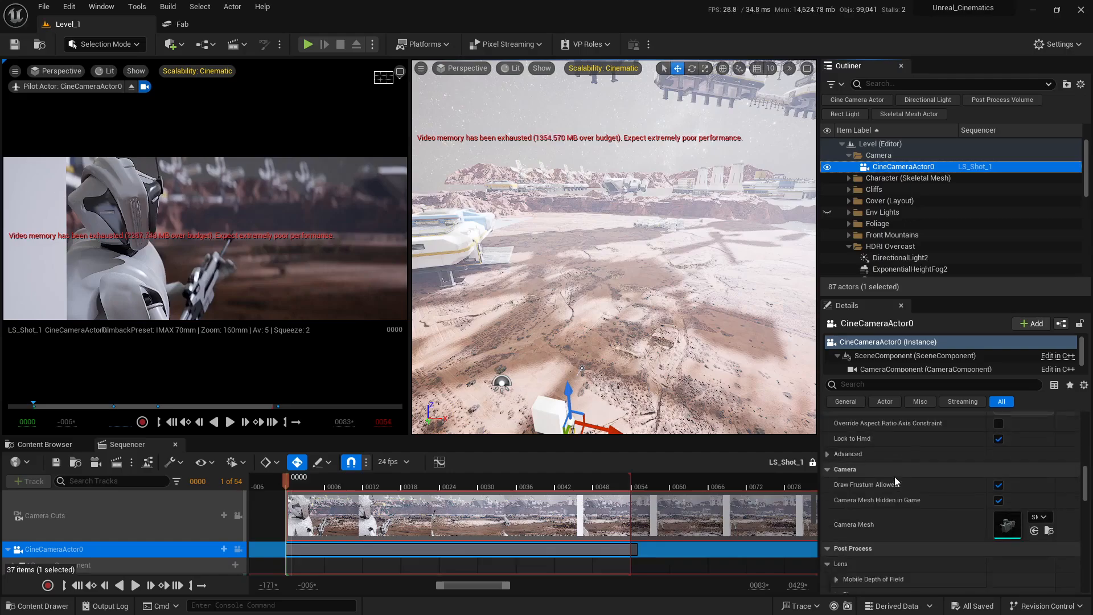
left_click(837, 445)
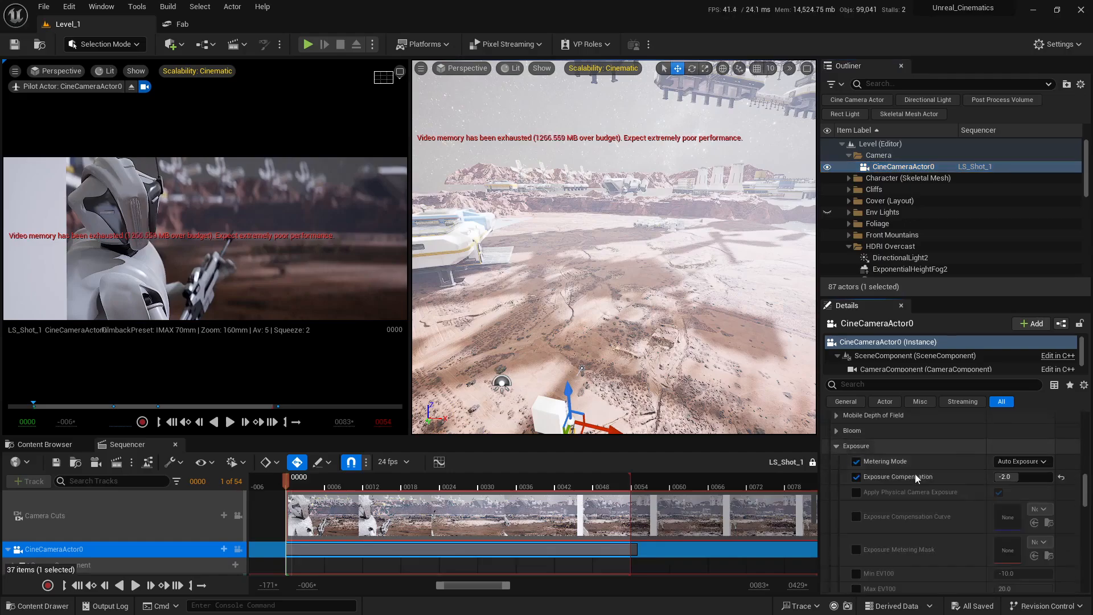
scroll(914, 474, "down", 1)
Step: Try an Exposure Compensation of 1.0 on the cine camera, and restore it to -2.0
left_click(1028, 459)
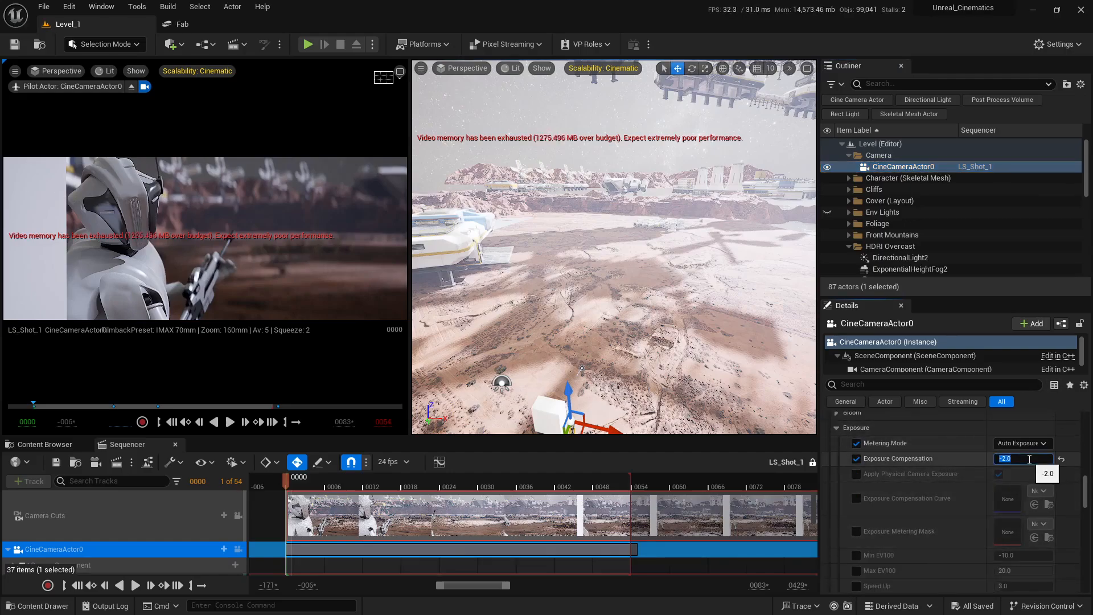
type("1")
key("Return")
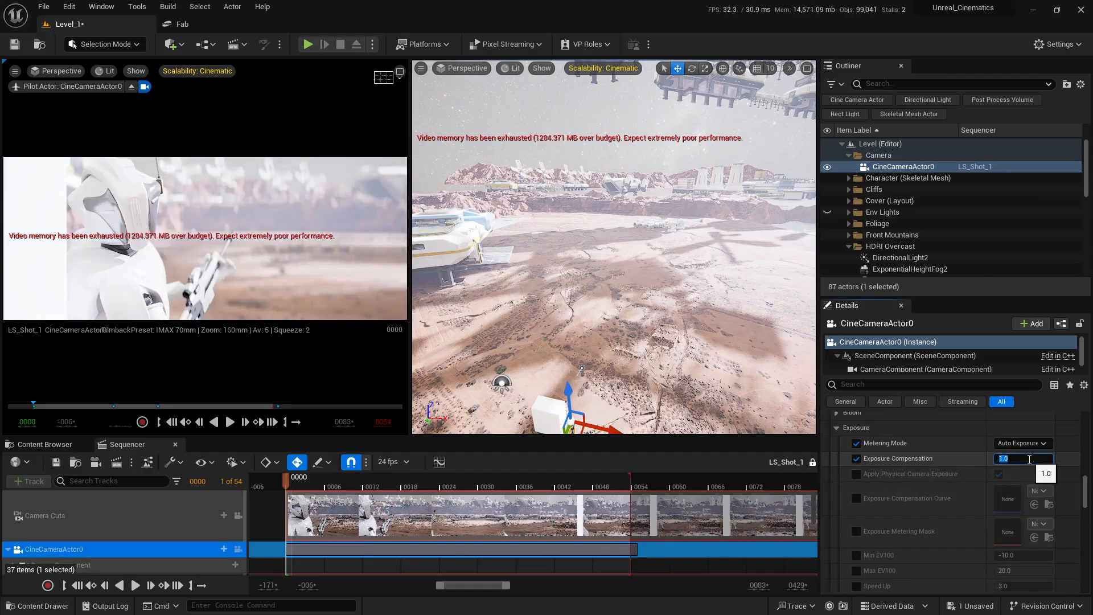
key("Return")
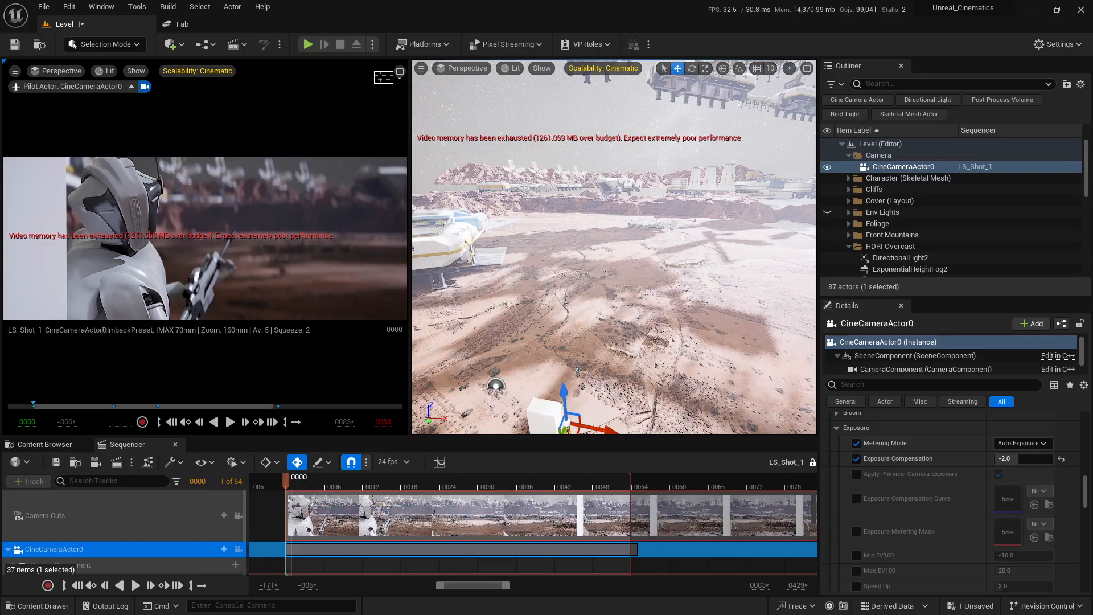
Step: Place a Post Process Volume on the open ground in the level
left_click(169, 44)
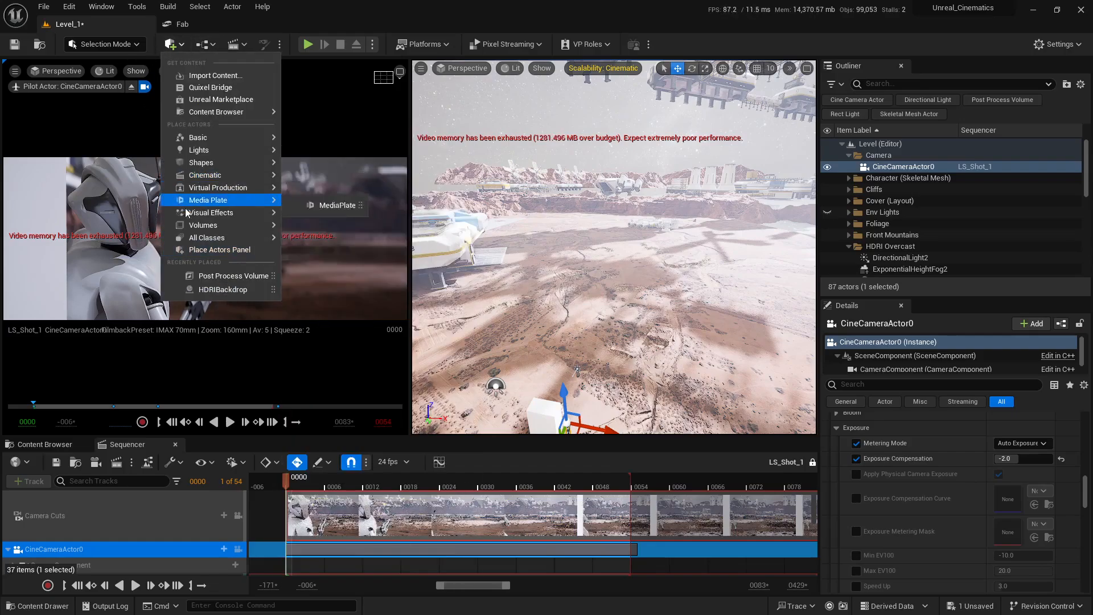
mouse_move(205, 218)
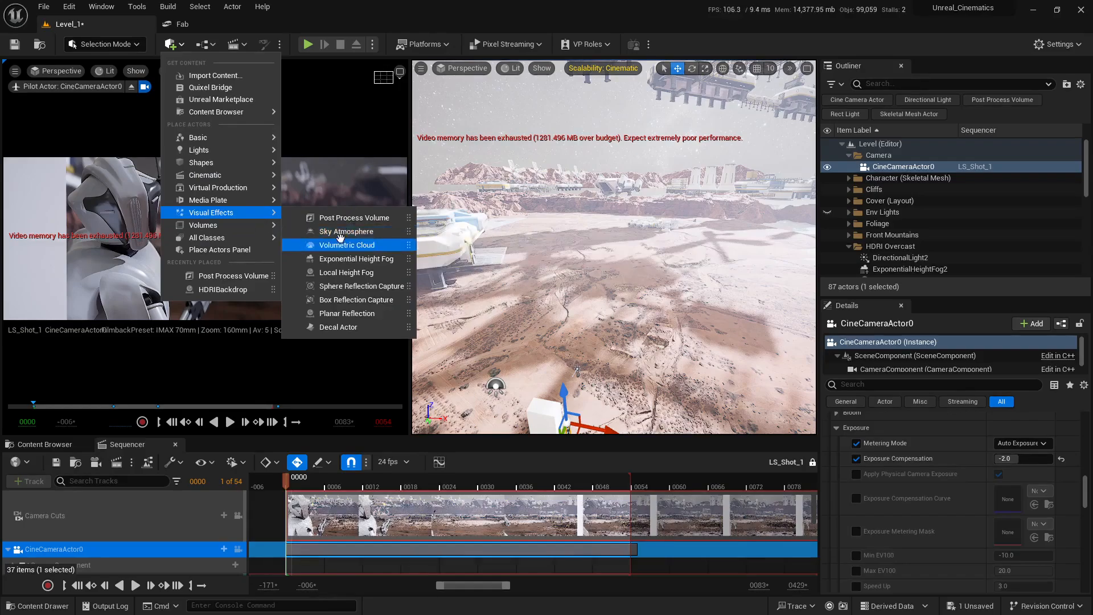
left_click_drag(353, 218, 619, 303)
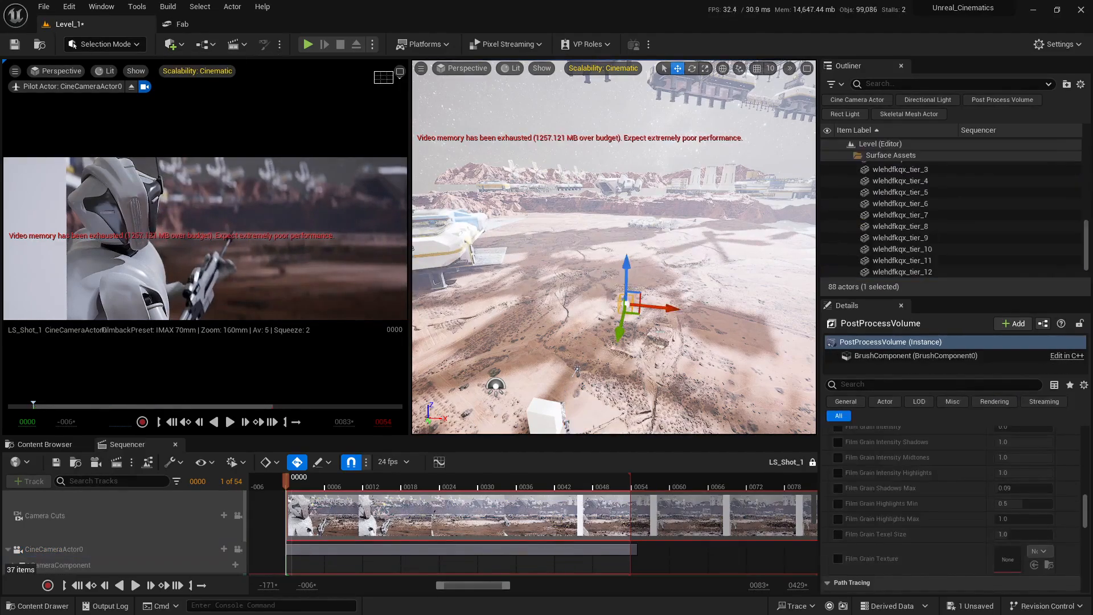
right_click_drag(683, 321, 573, 351)
key("w")
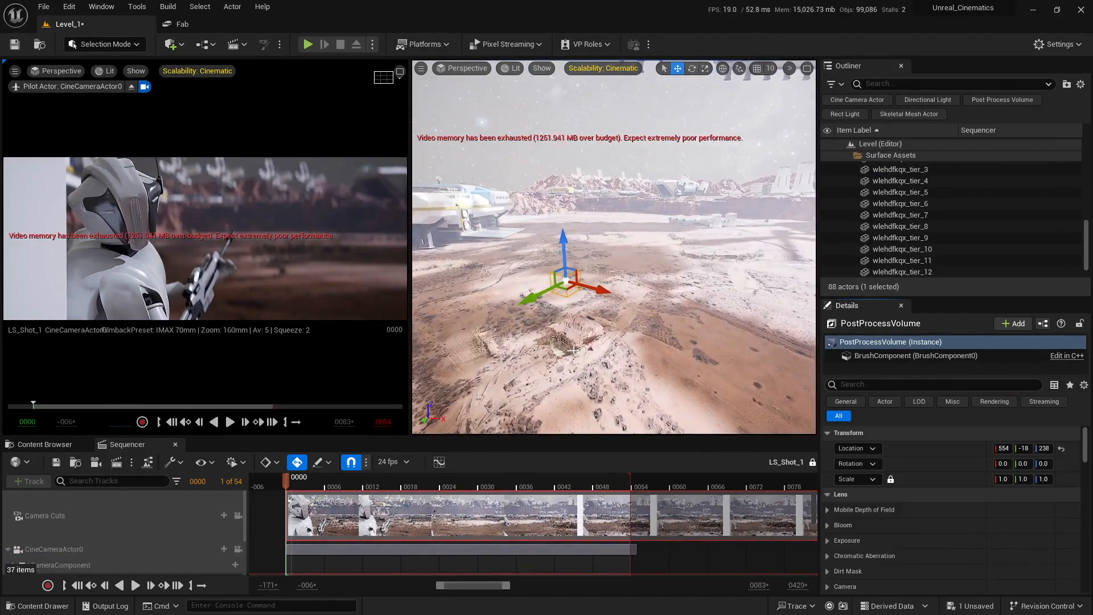
Step: Enable Infinite Extent (Unbound) for the post process volume
left_click(865, 386)
type("infini")
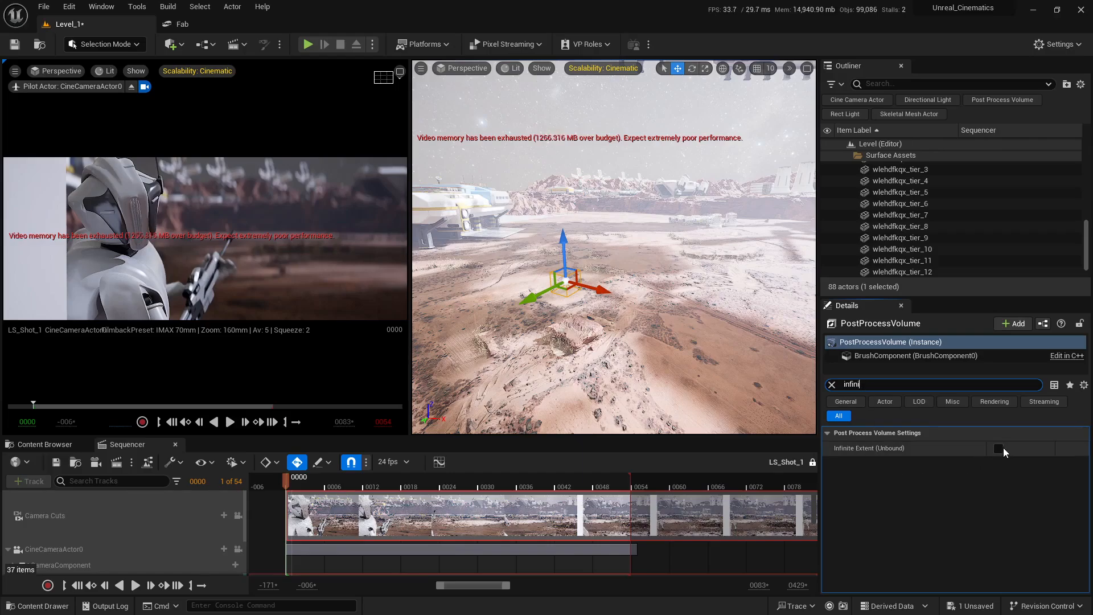
left_click(999, 449)
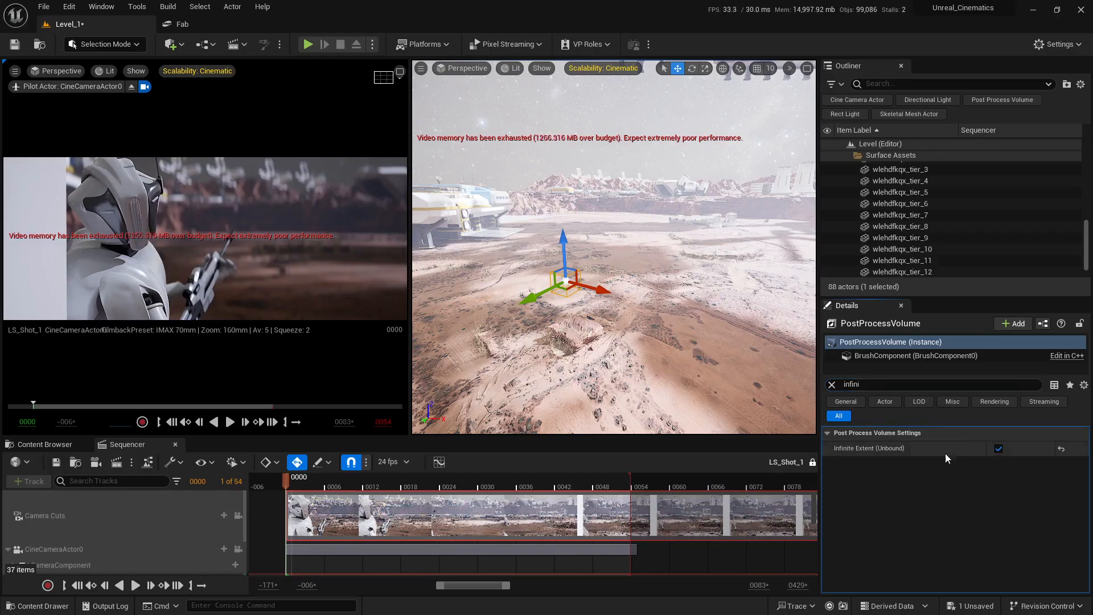
left_click(832, 385)
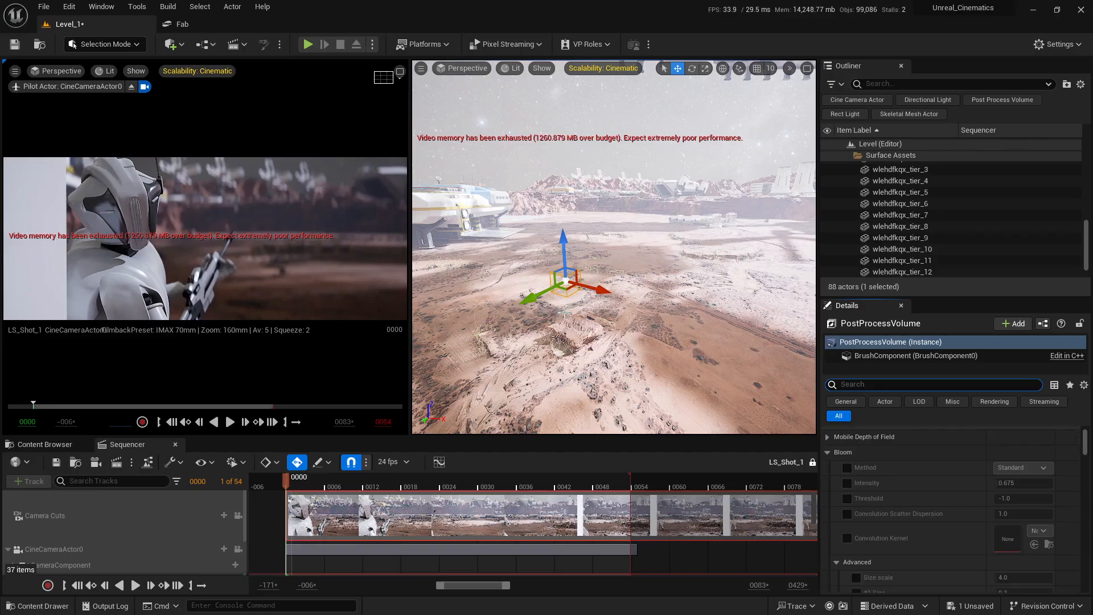
Step: Turn off Infinite Extent (Unbound) for the post process volume and examine its bounding box
type("infi")
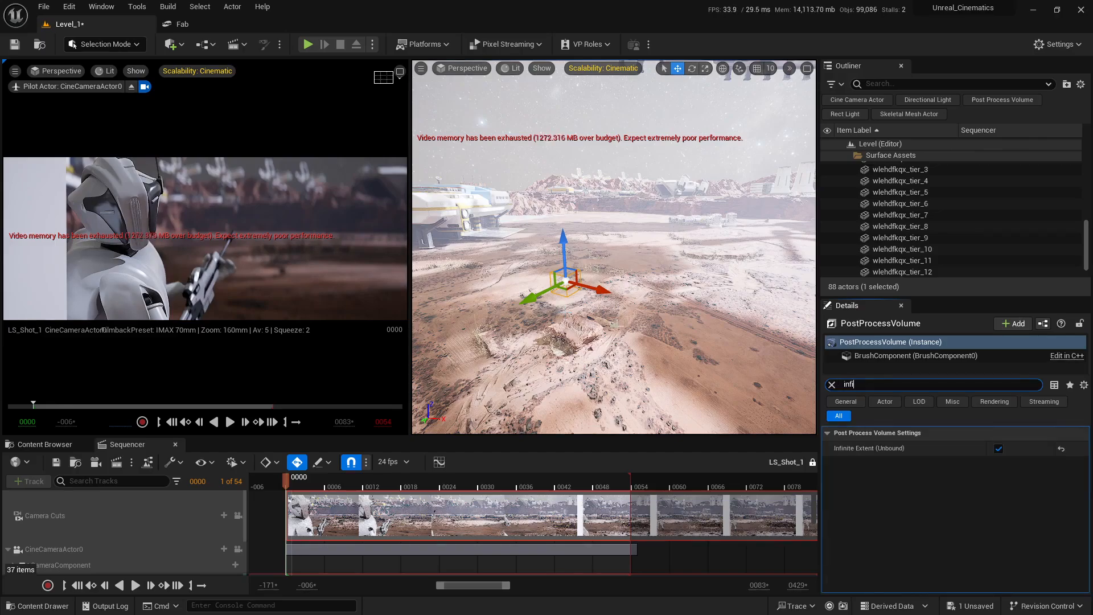
left_click(998, 449)
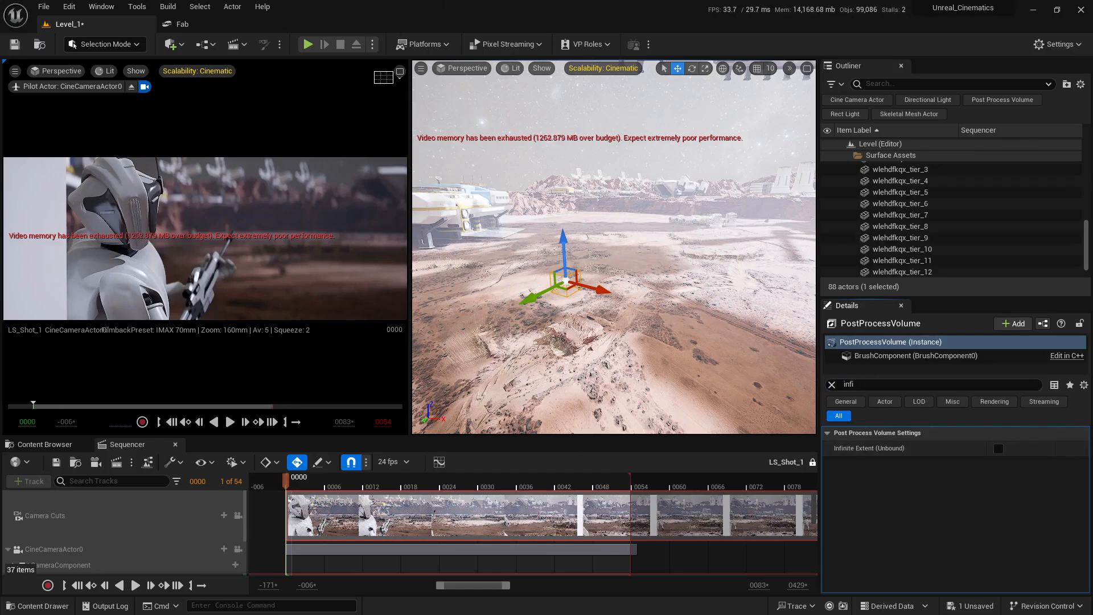
key("w")
mouse_move(663, 332)
right_mouse_down()
mouse_move(649, 337)
mouse_move(664, 331)
right_mouse_up()
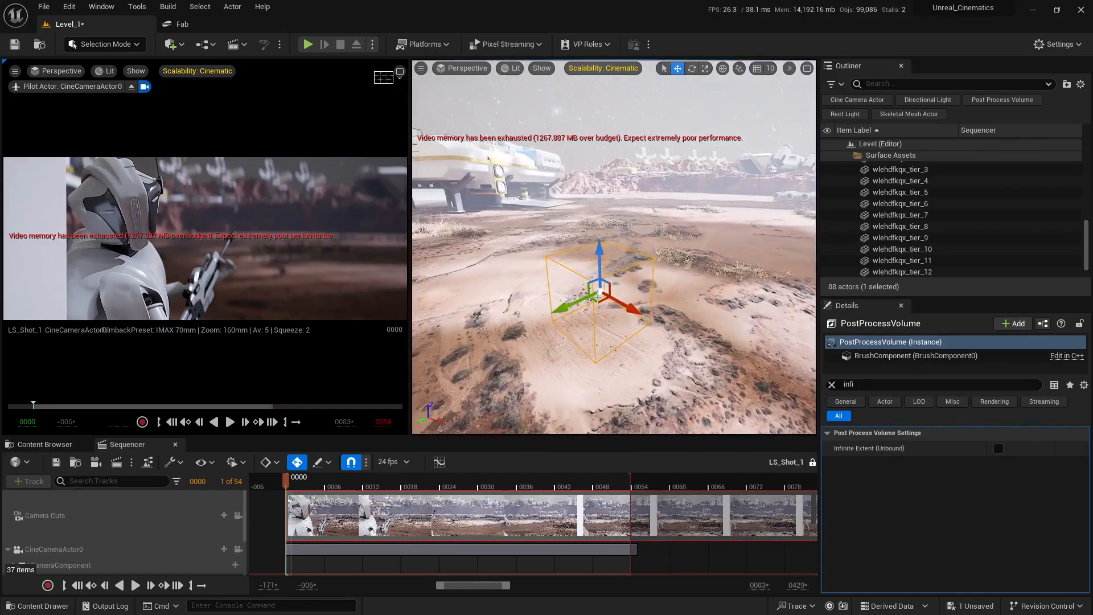
Step: Scale the post process volume to about 3.4 in X and 2.7 in Z
key("s")
right_click_drag(605, 253, 646, 256)
key("r")
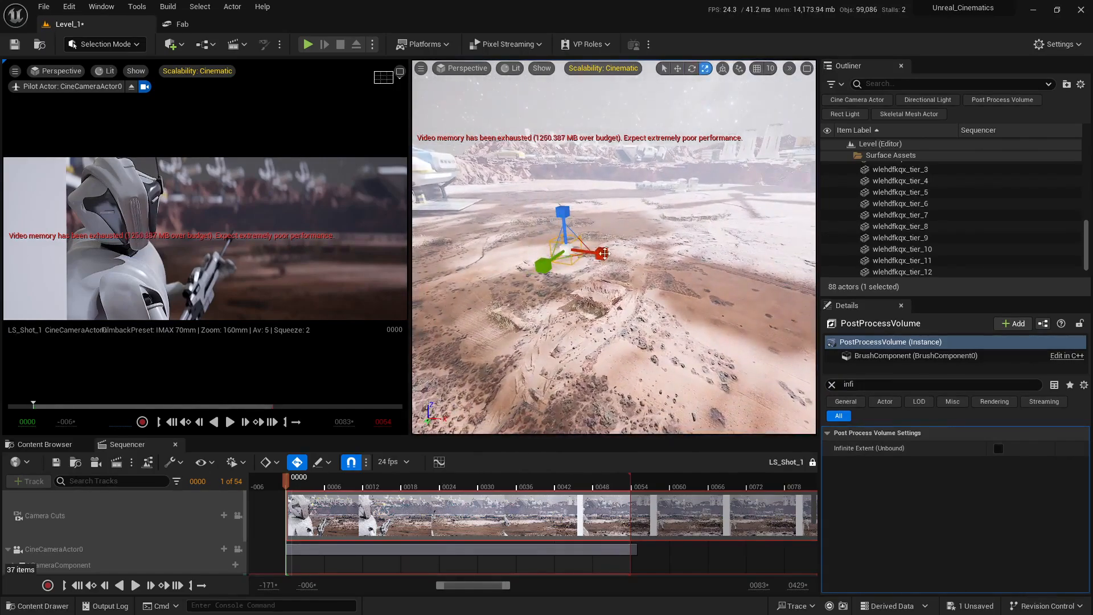
left_click_drag(605, 254, 632, 257)
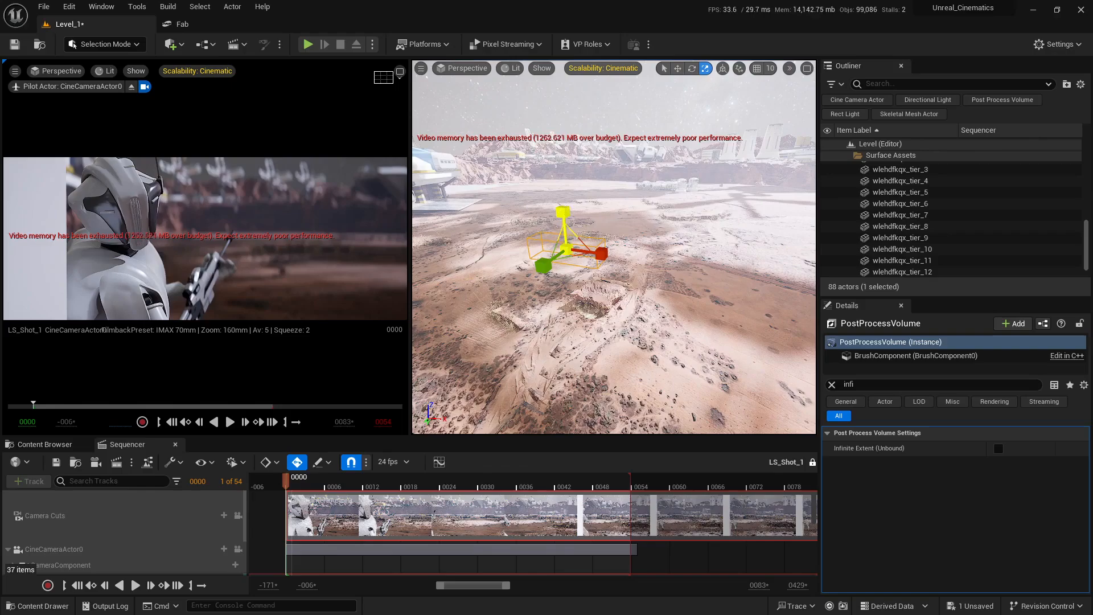
key("w")
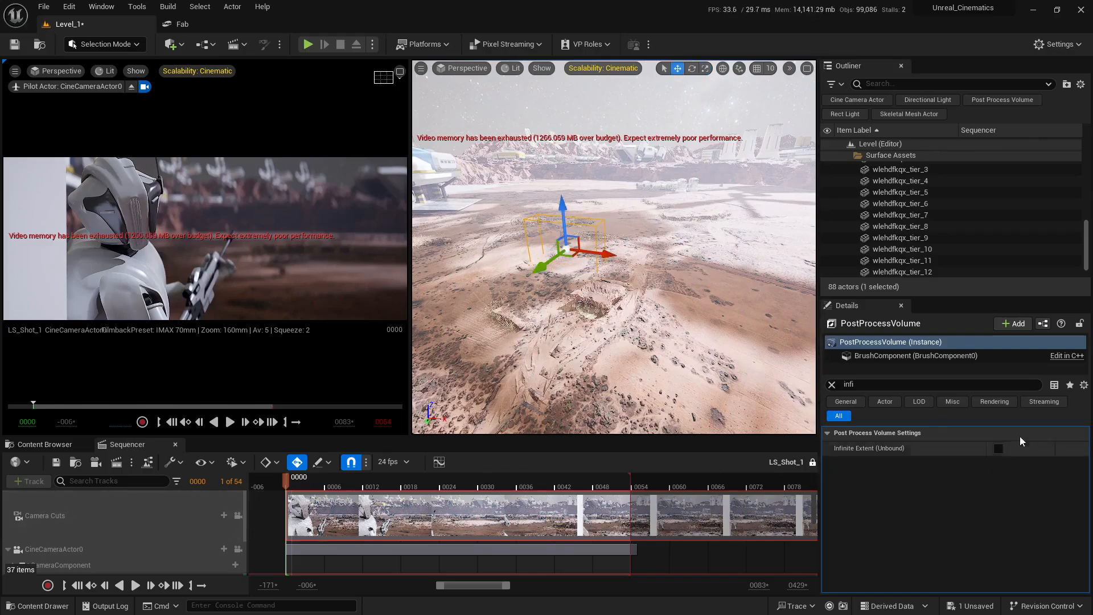
Step: Reset the post process volume's location and scale to their default values
left_click(833, 386)
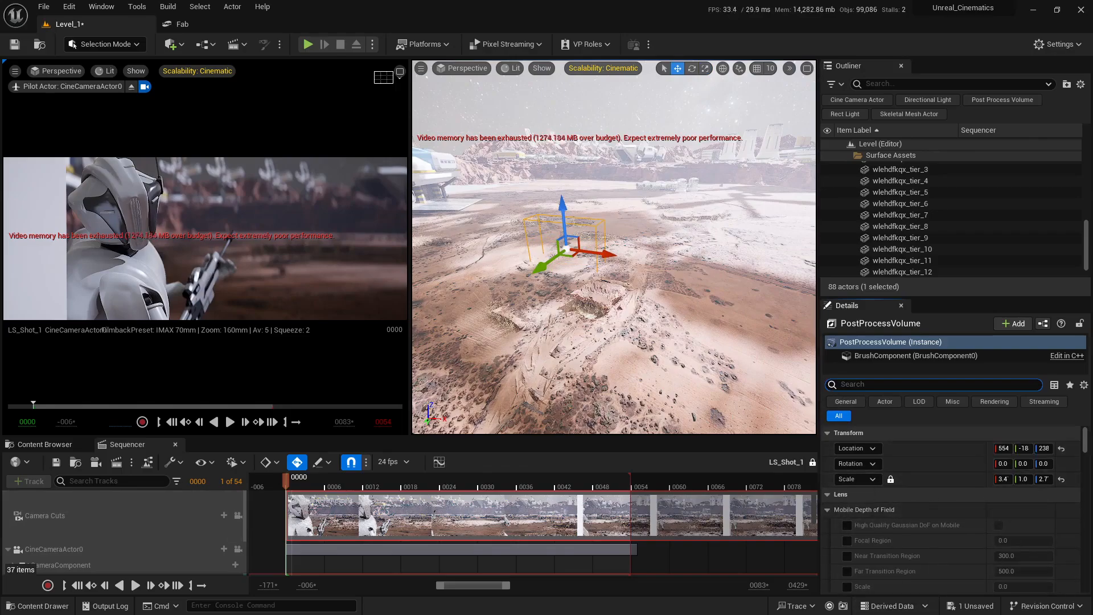
key("s")
right_click_drag(615, 250, 581, 267)
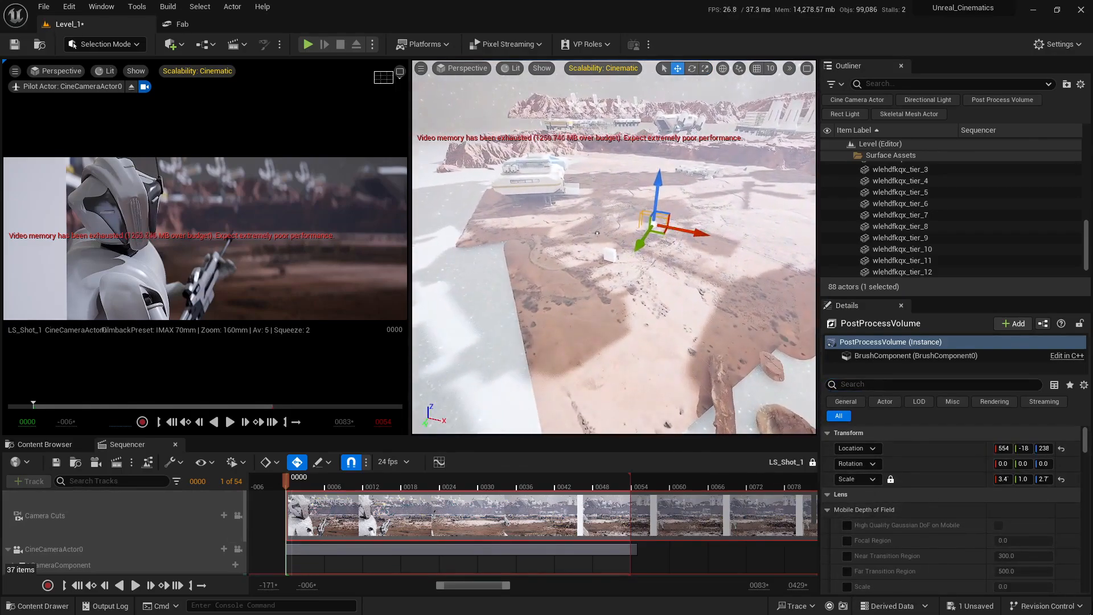
left_click(1062, 448)
left_click(1061, 479)
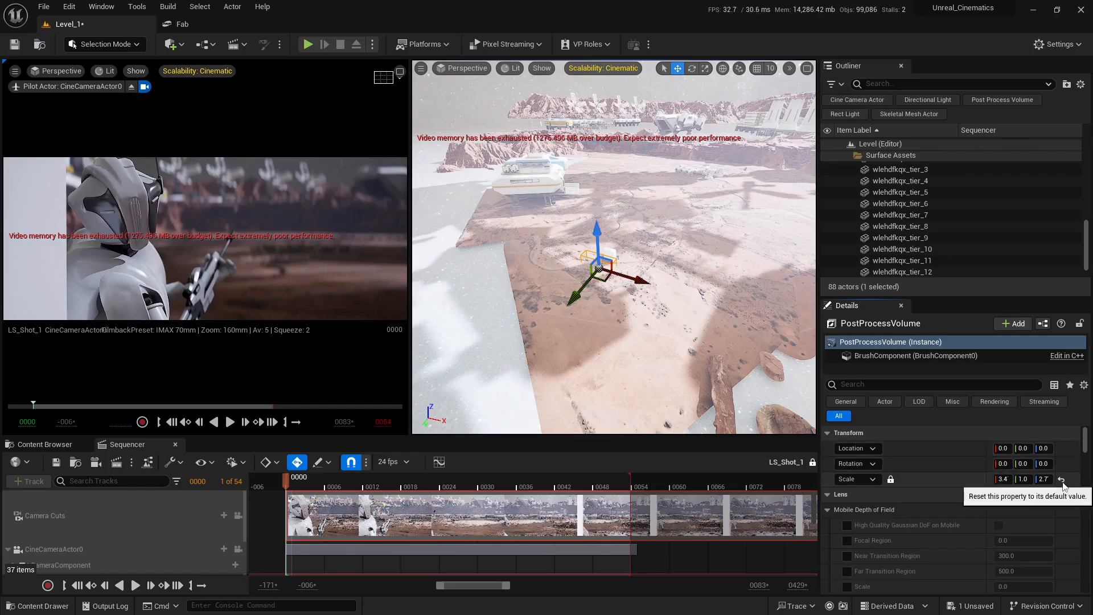
Step: Find the post process volume's exposure settings and enable the Metering Mode and Exposure Compensation overrides
right_click_drag(684, 342, 704, 312)
left_click(878, 383)
type("exposure")
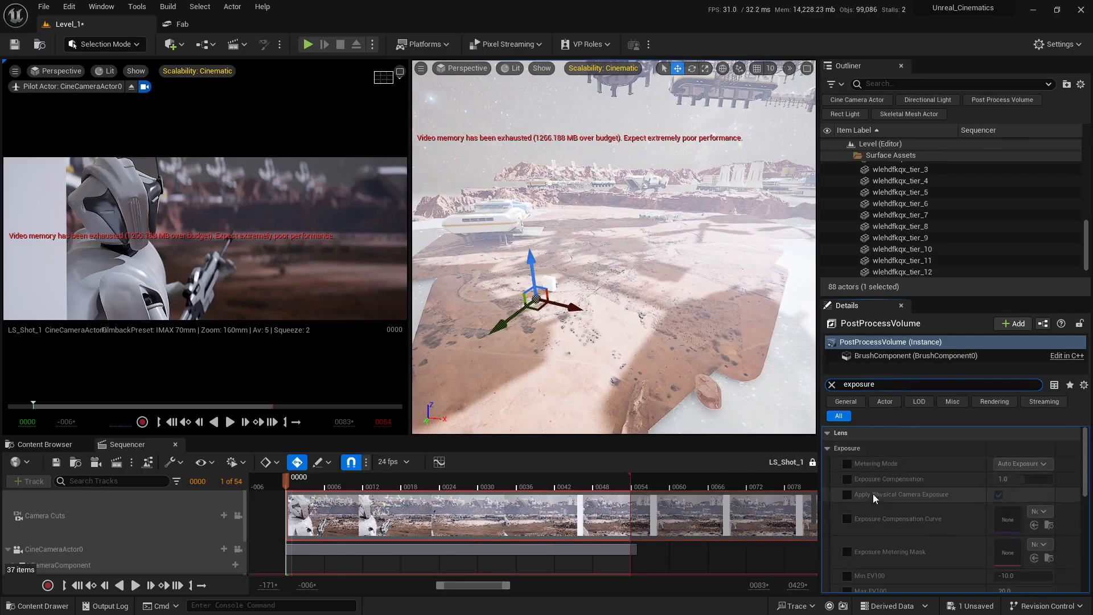
left_click(847, 464)
left_click(846, 479)
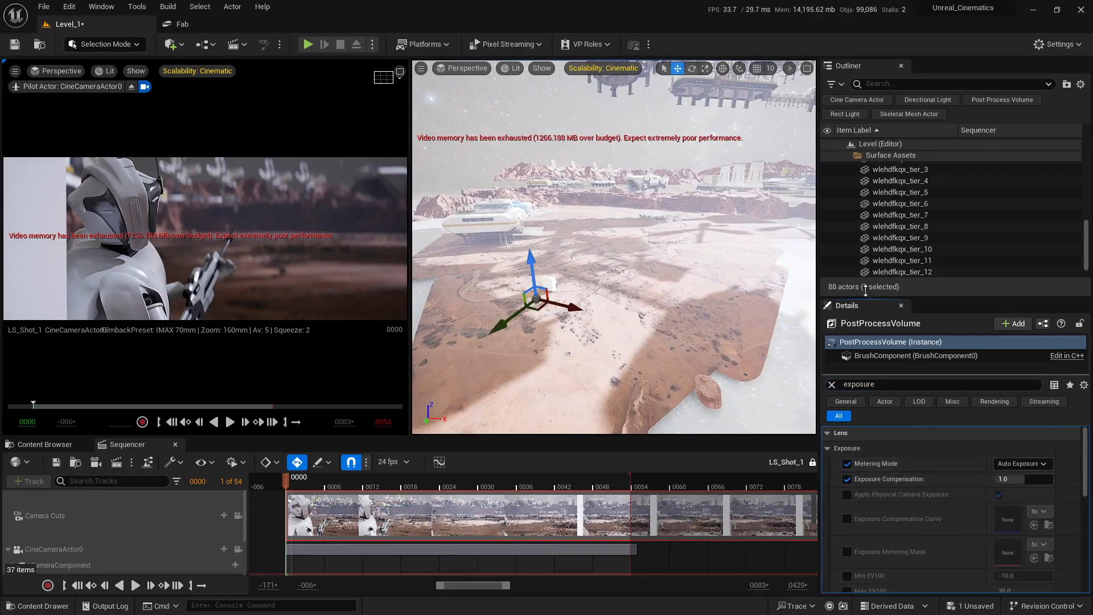
Step: Check the cine camera's exposure settings and set the post process volume's Exposure Compensation to -2
scroll(951, 211, "up", 10)
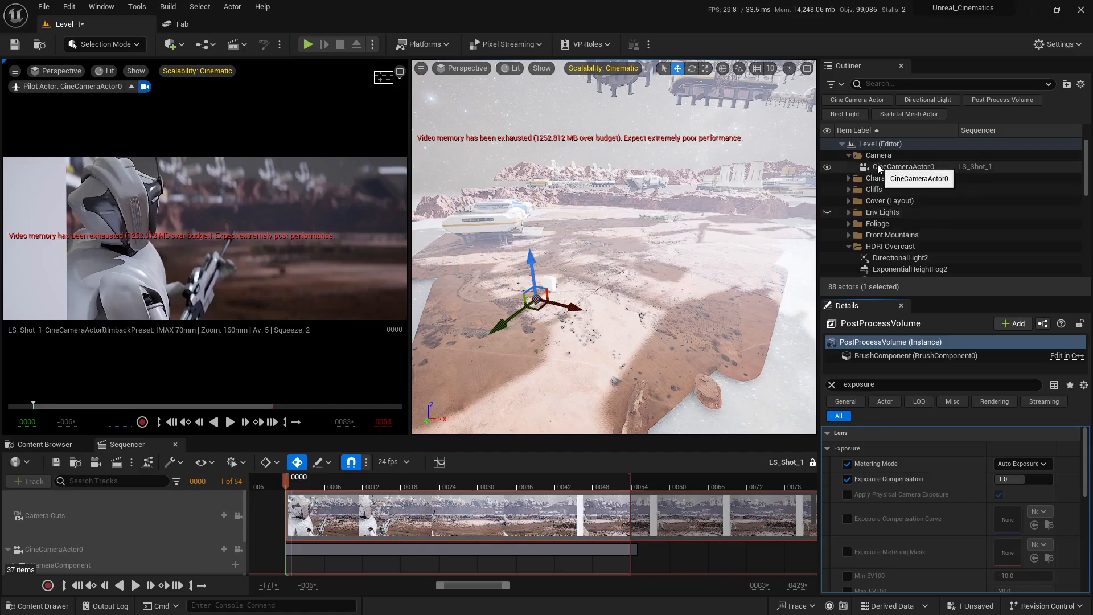
left_click(898, 166)
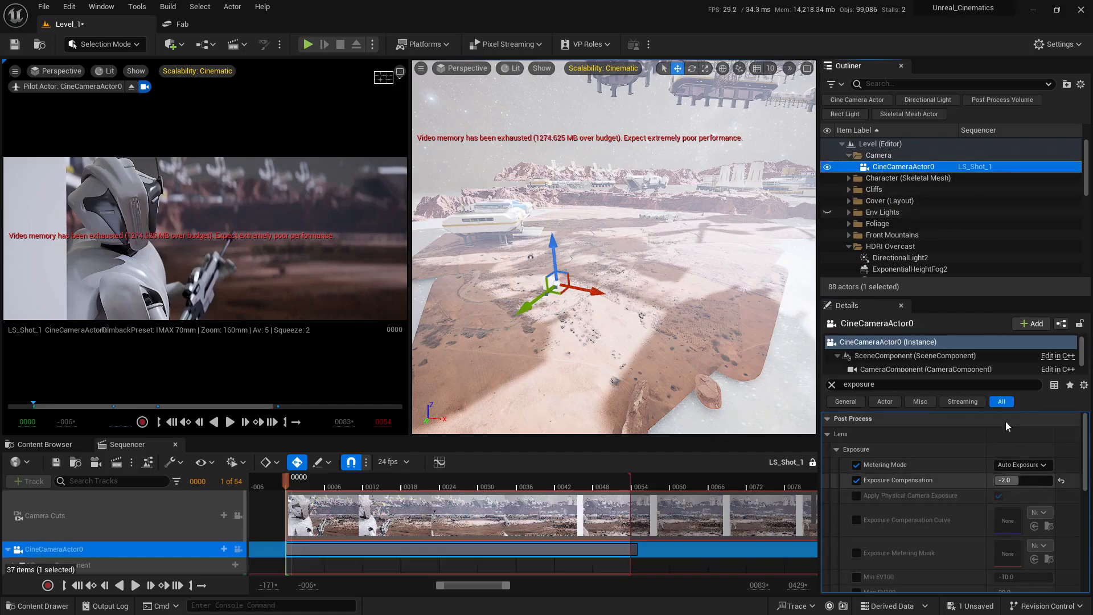
scroll(904, 244, "down", 15)
scroll(904, 244, "down", 2)
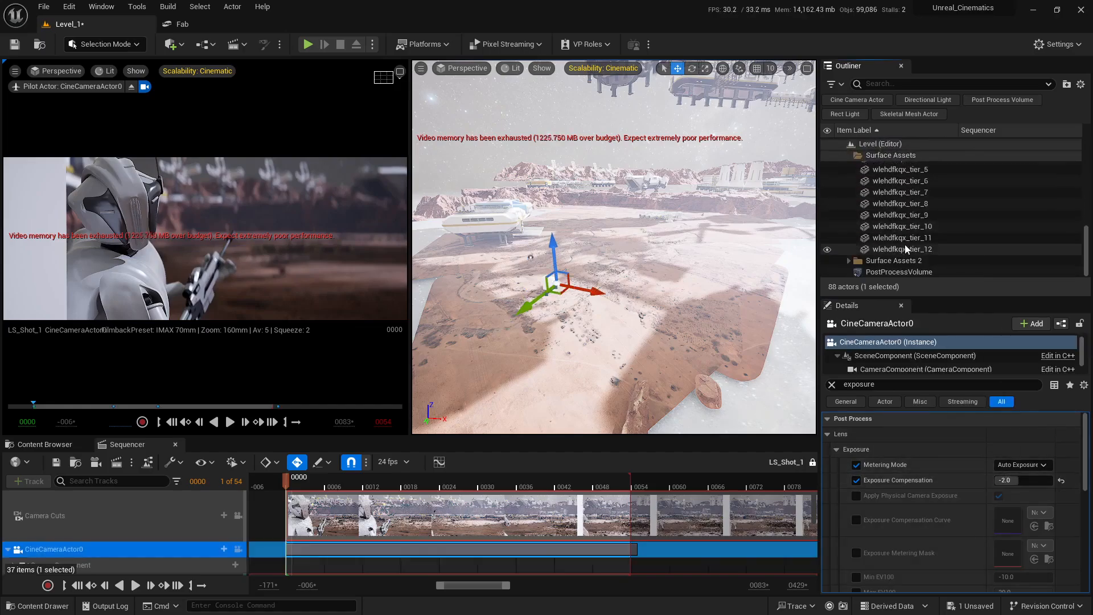
left_click(911, 272)
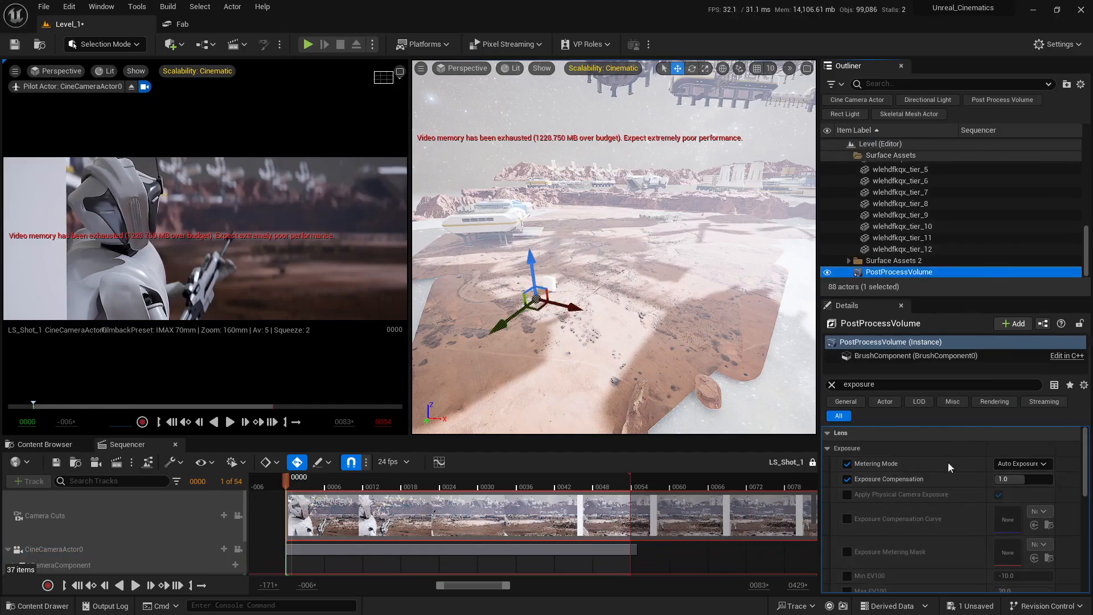
left_click(1010, 479)
type("-2")
key("Return")
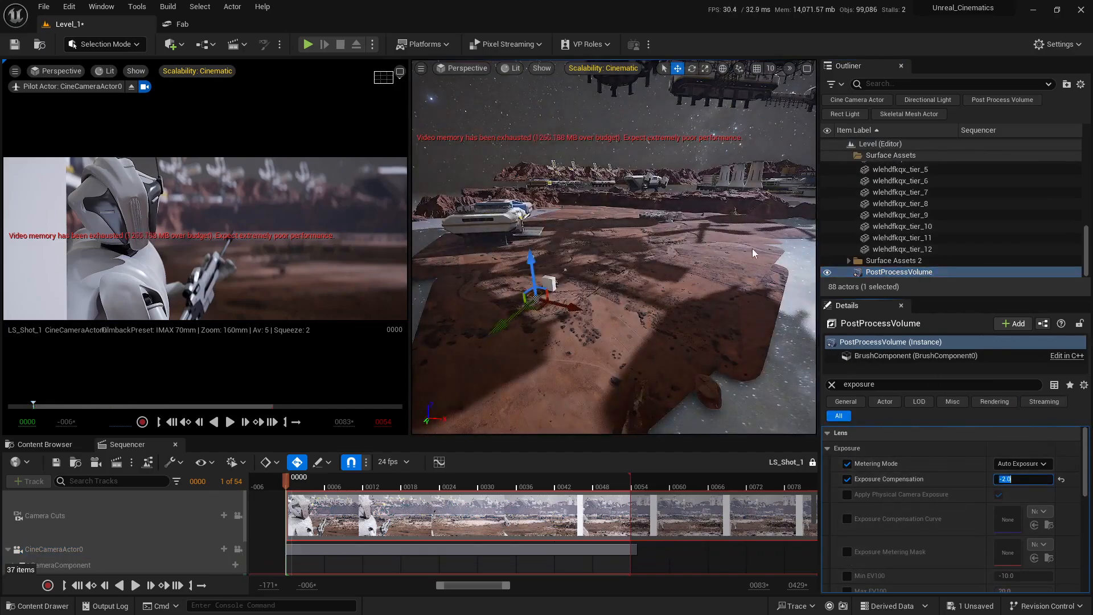
right_click_drag(642, 244, 588, 229)
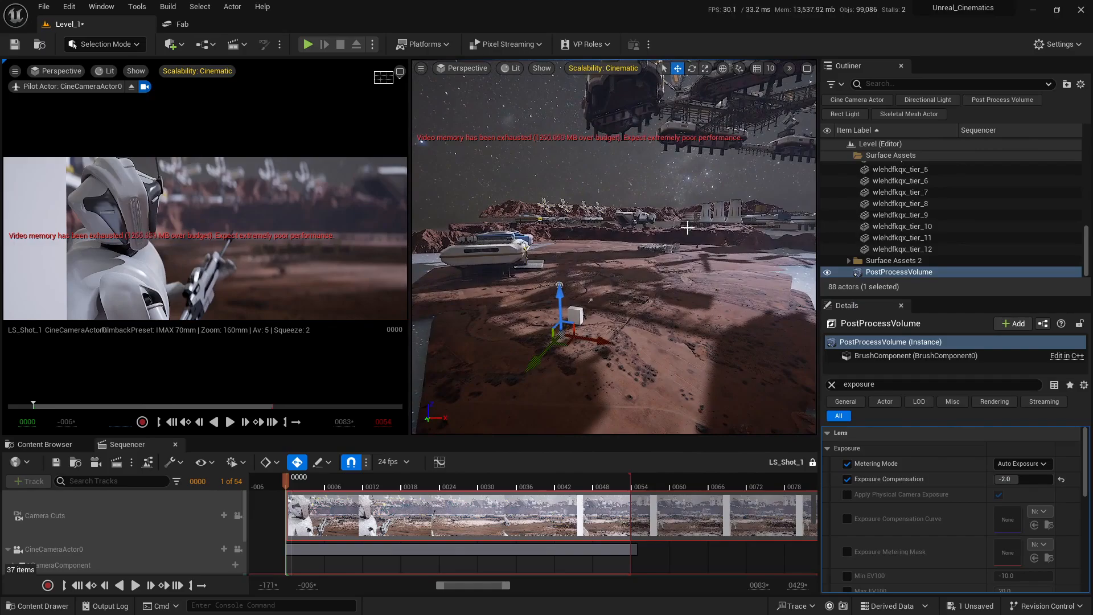
right_click_drag(687, 228, 661, 230)
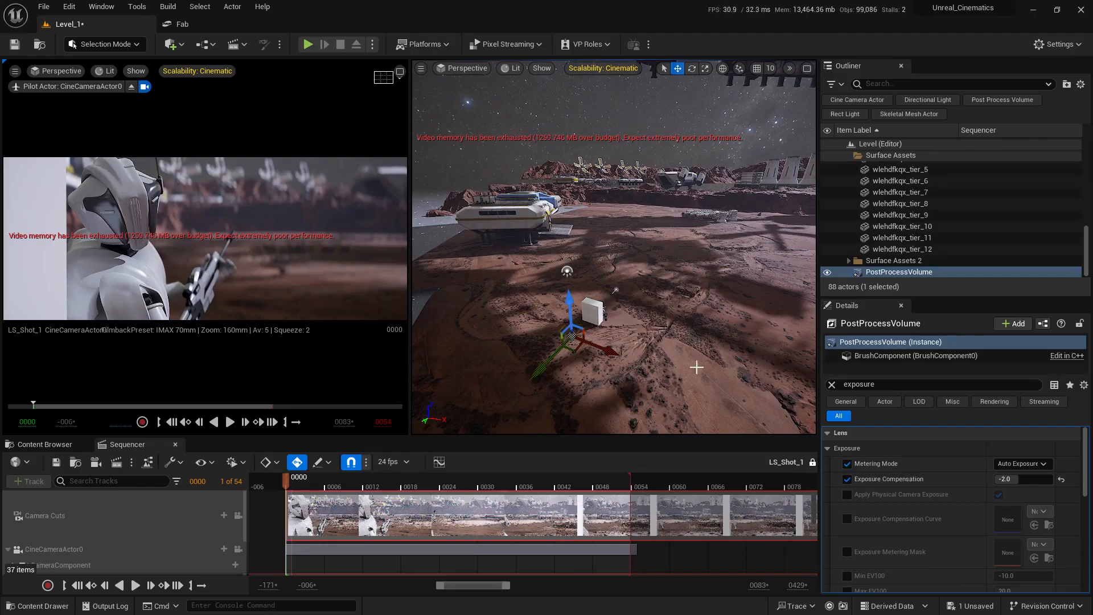
left_click_drag(1086, 253, 1085, 158)
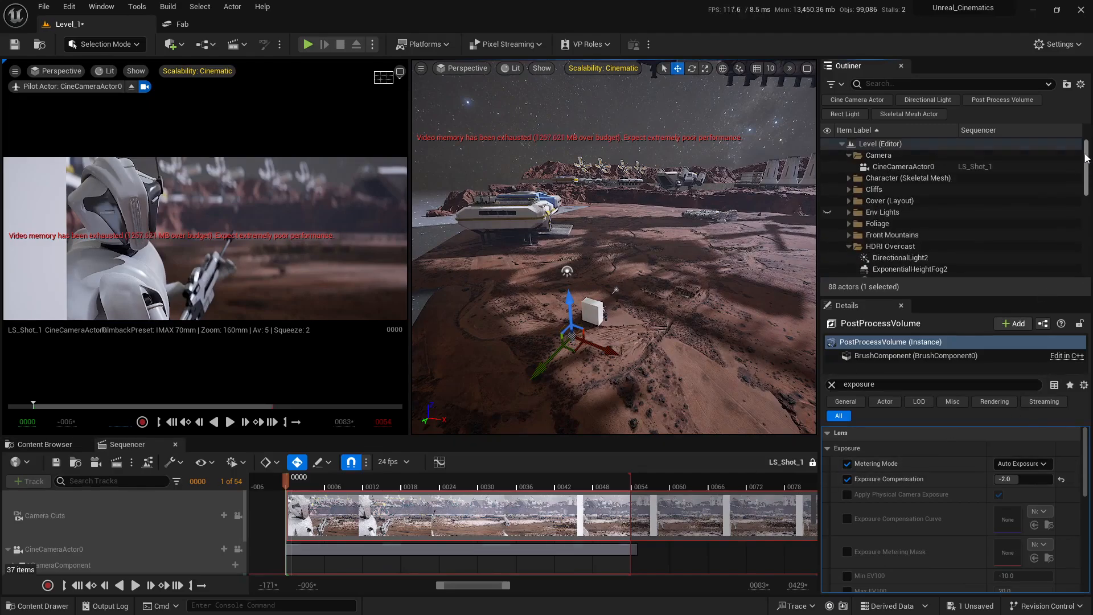
Step: Collapse the HDRI Overcast folder and compare the cine camera's exposure overrides with those of the post process volume
left_click(934, 166)
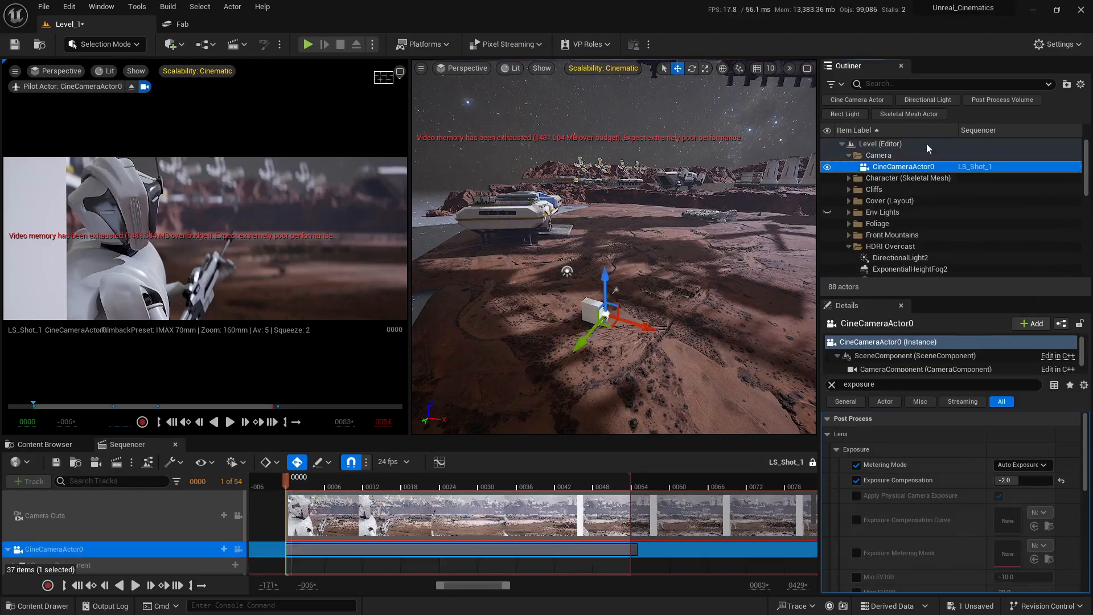
left_click(849, 246)
scroll(912, 243, "down", 3)
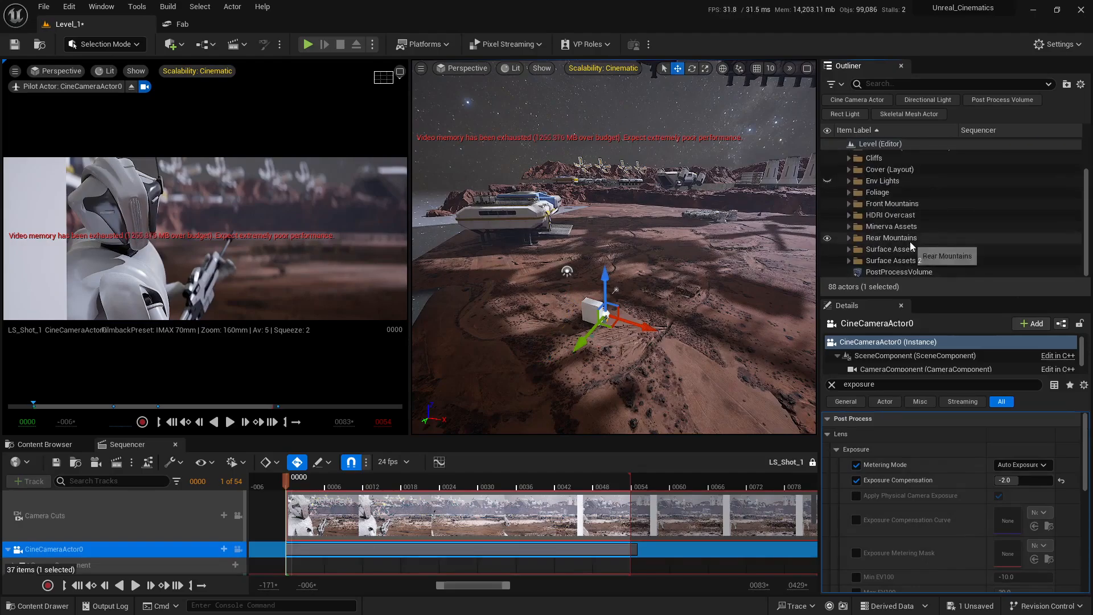
scroll(899, 268, "up", 3)
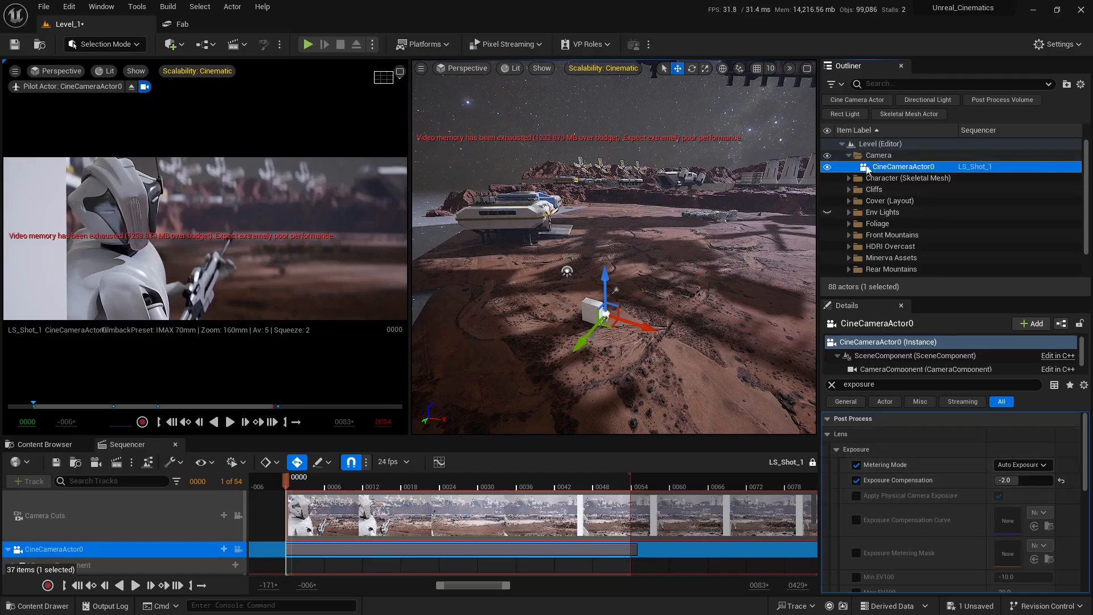
scroll(873, 257, "down", 1)
scroll(874, 257, "down", 1)
left_click(898, 272)
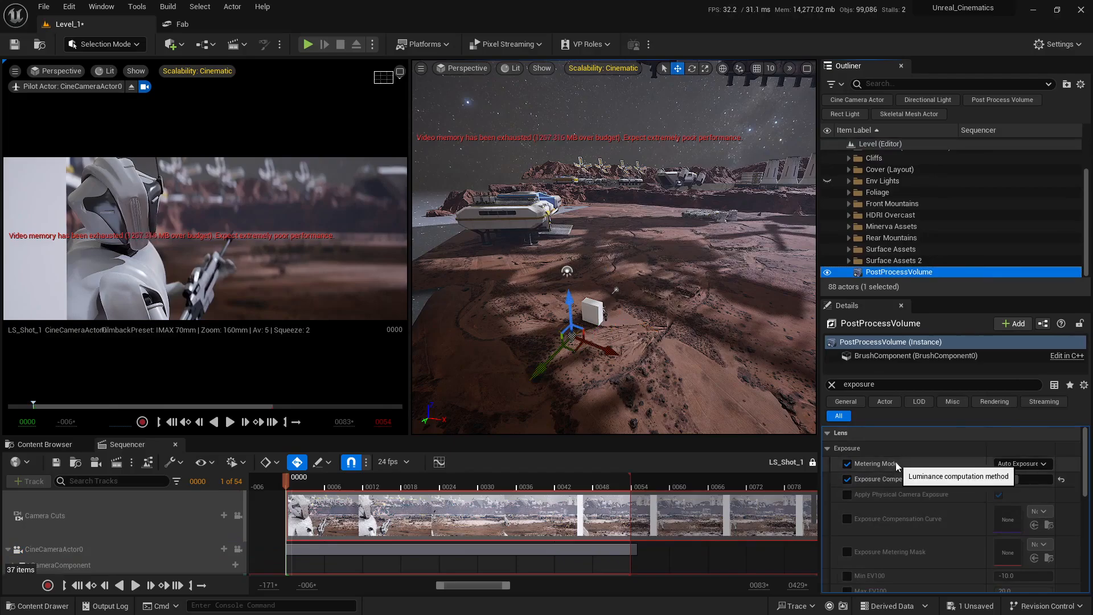
scroll(897, 177, "up", 2)
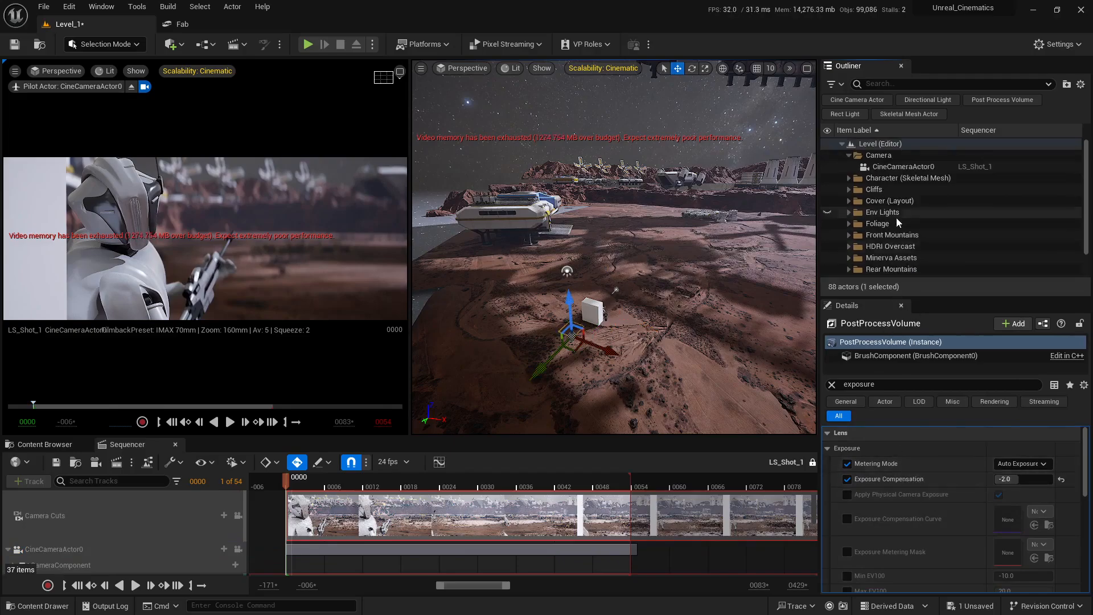
Step: Disable the Metering Mode and Exposure Compensation overrides on the cine camera
left_click(900, 167)
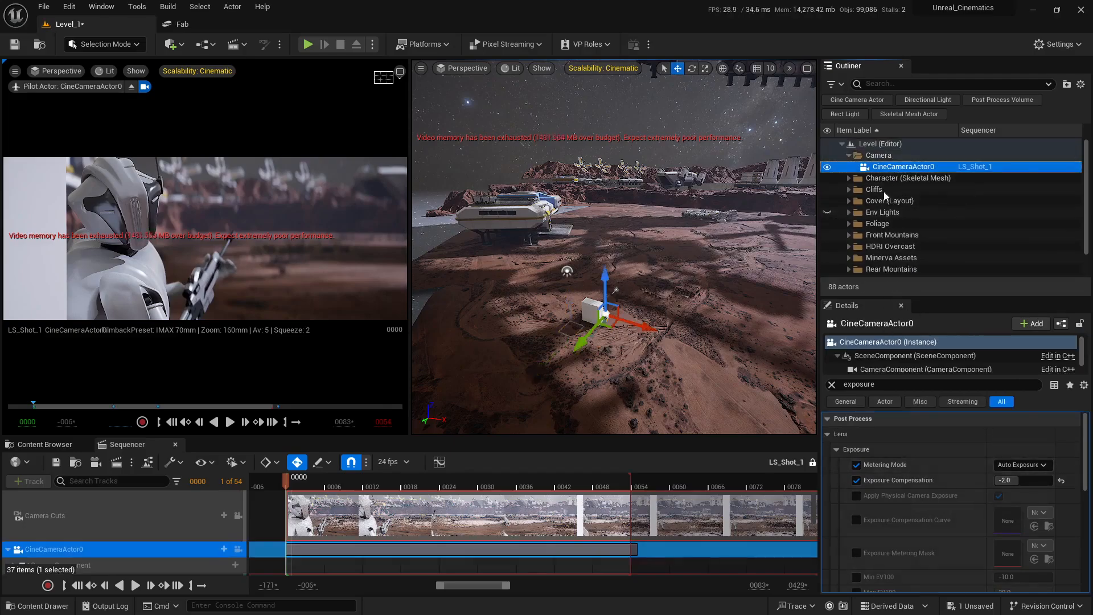
left_click(857, 465)
left_click(856, 481)
Step: Raise the post process volume's Exposure Compensation to about 0.54
scroll(896, 262, "down", 3)
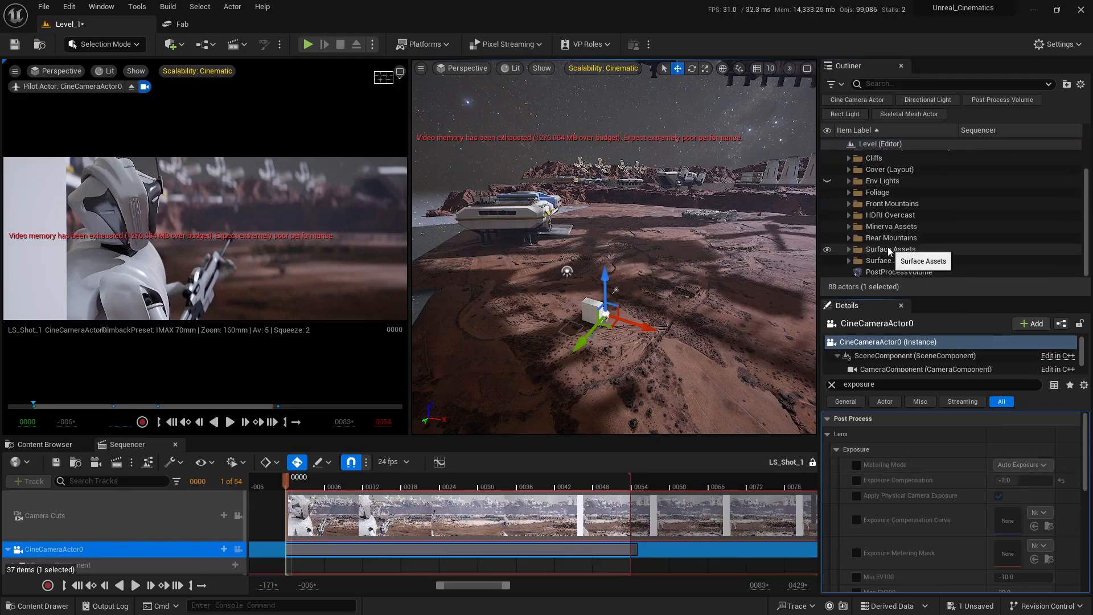
left_click(897, 272)
left_click(1023, 478)
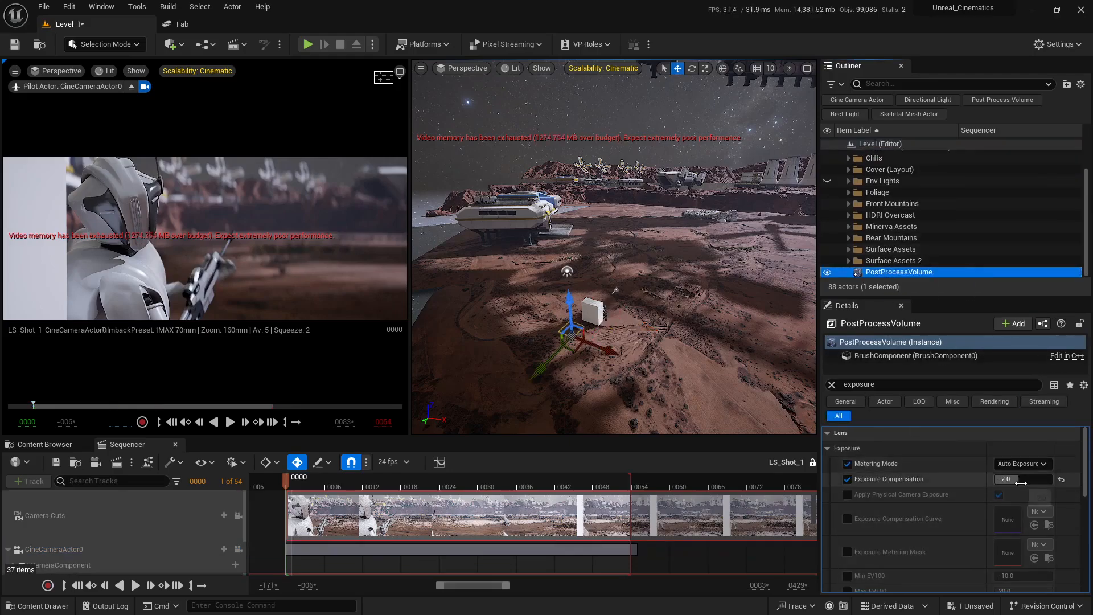
left_click_drag(1021, 479, 1024, 479)
key("Return")
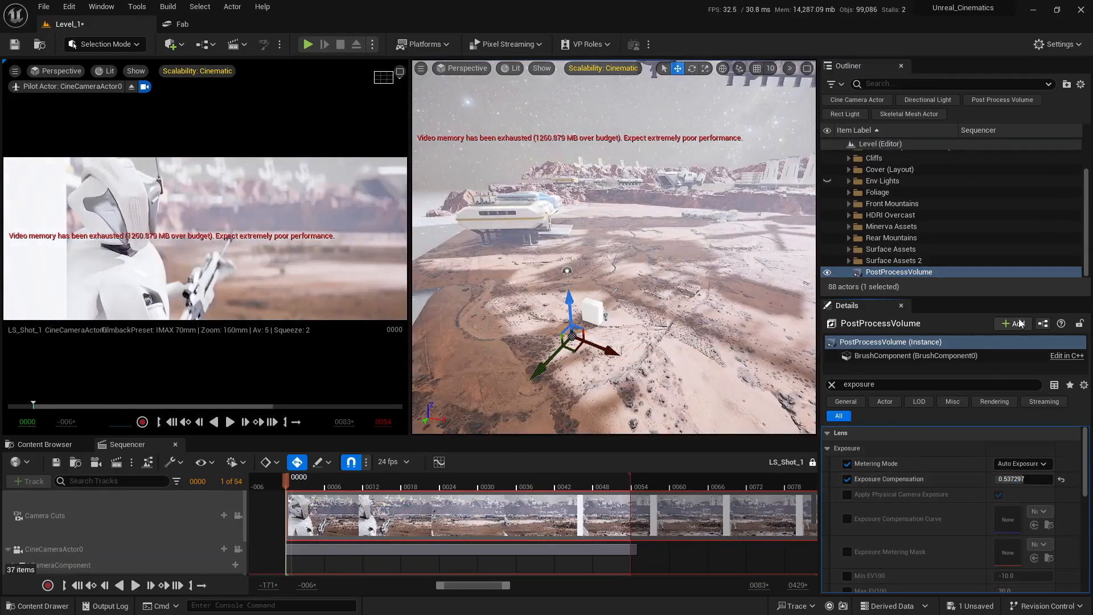
Step: Re-enable the Metering Mode and Exposure Compensation overrides on the cine camera
scroll(910, 220, "up", 2)
left_click(883, 169)
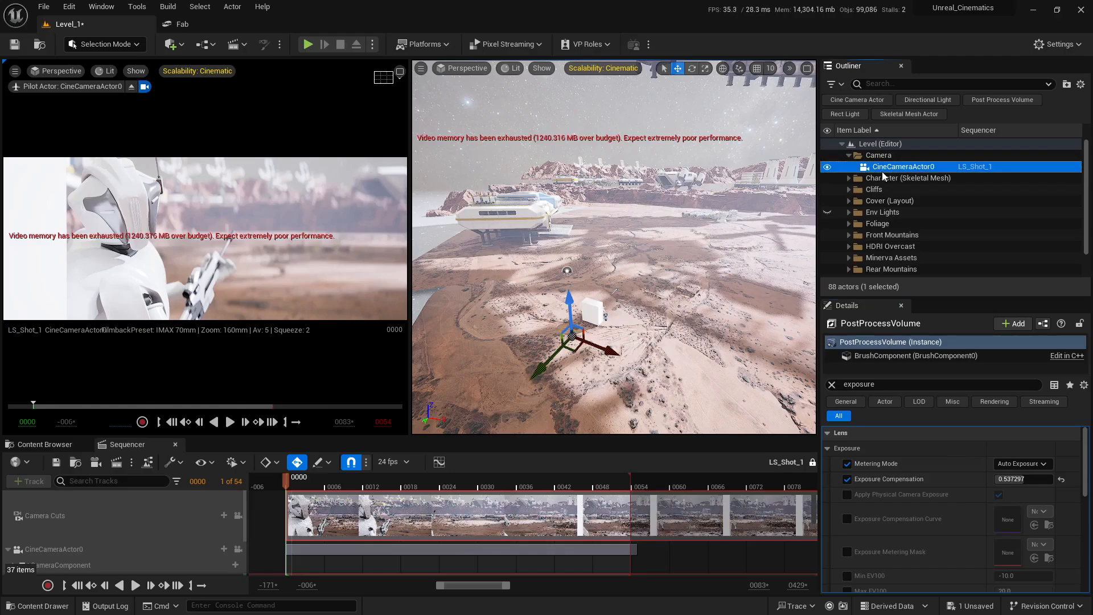
left_click(856, 465)
left_click(856, 480)
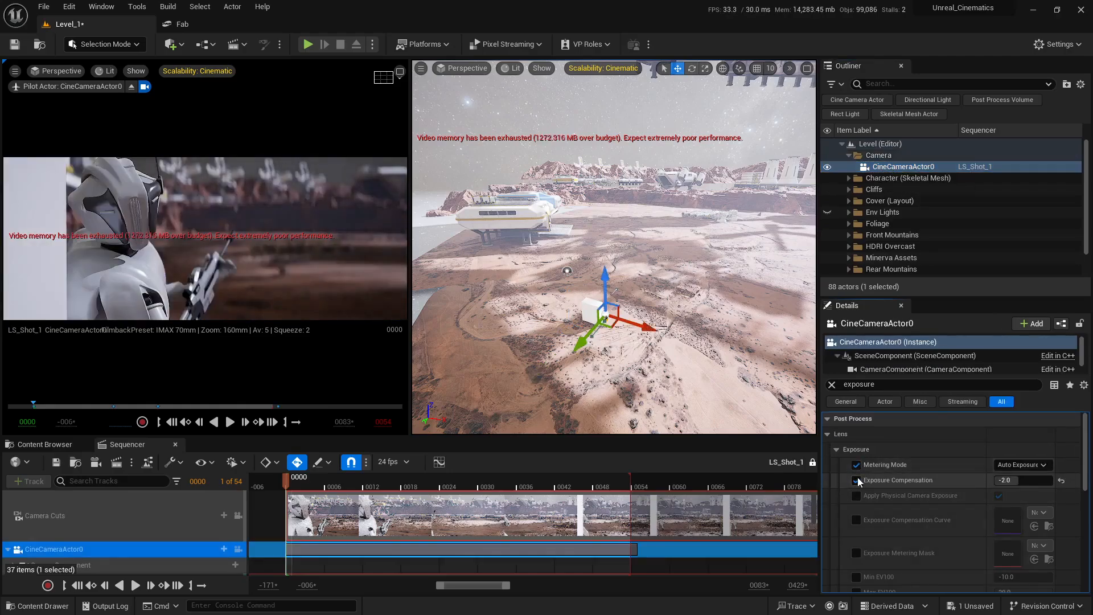
Step: Alternate between the post process volume and the cine camera to examine how their Exposure Compensation values differ
scroll(903, 269, "down", 3)
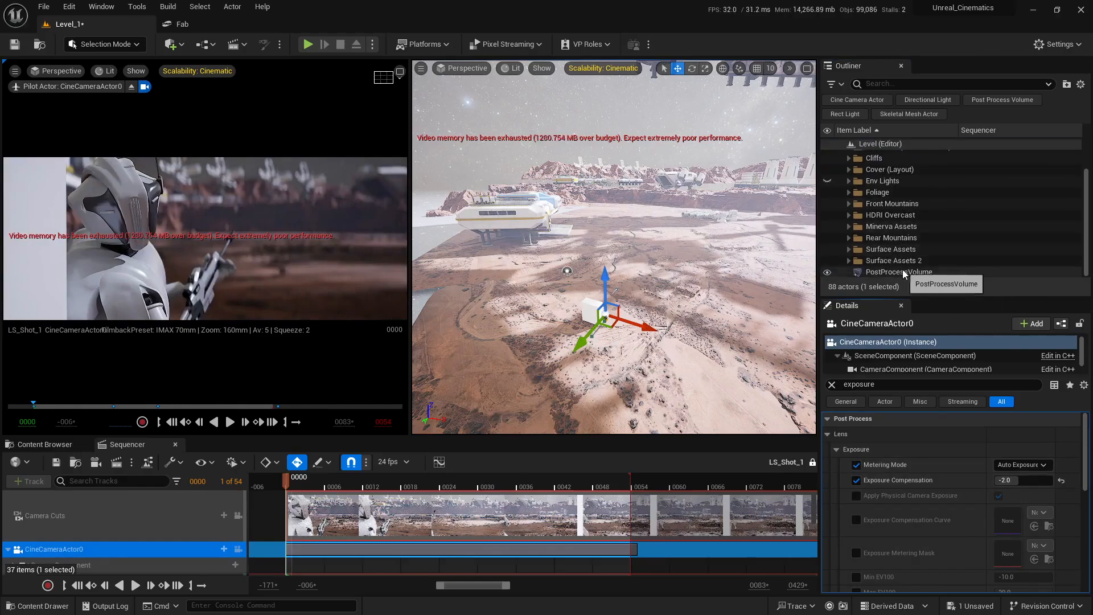
left_click(903, 272)
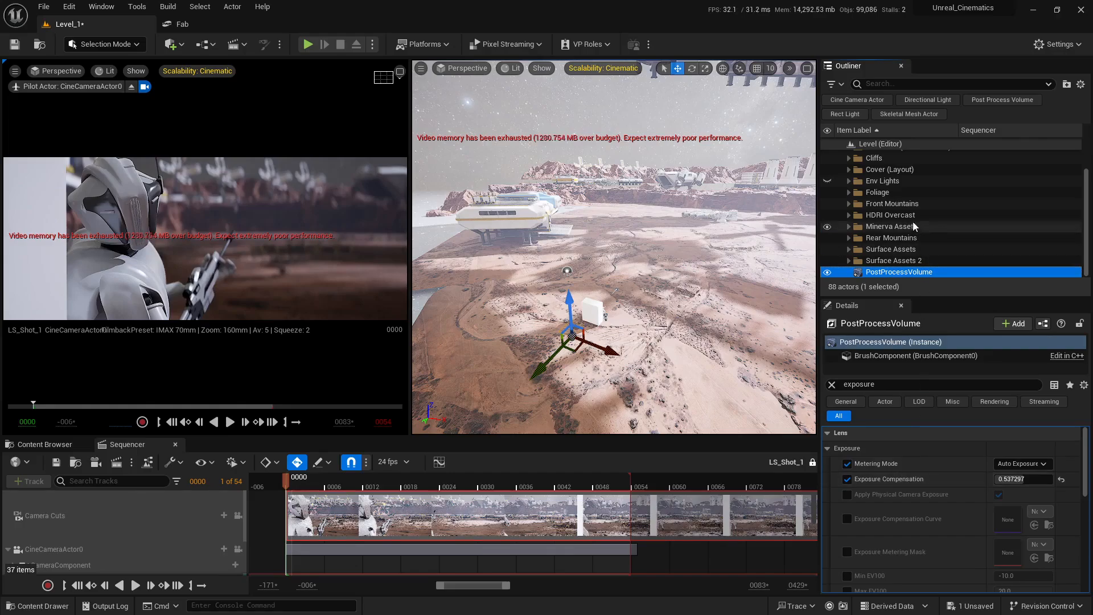
scroll(913, 221, "up", 3)
left_click(882, 167)
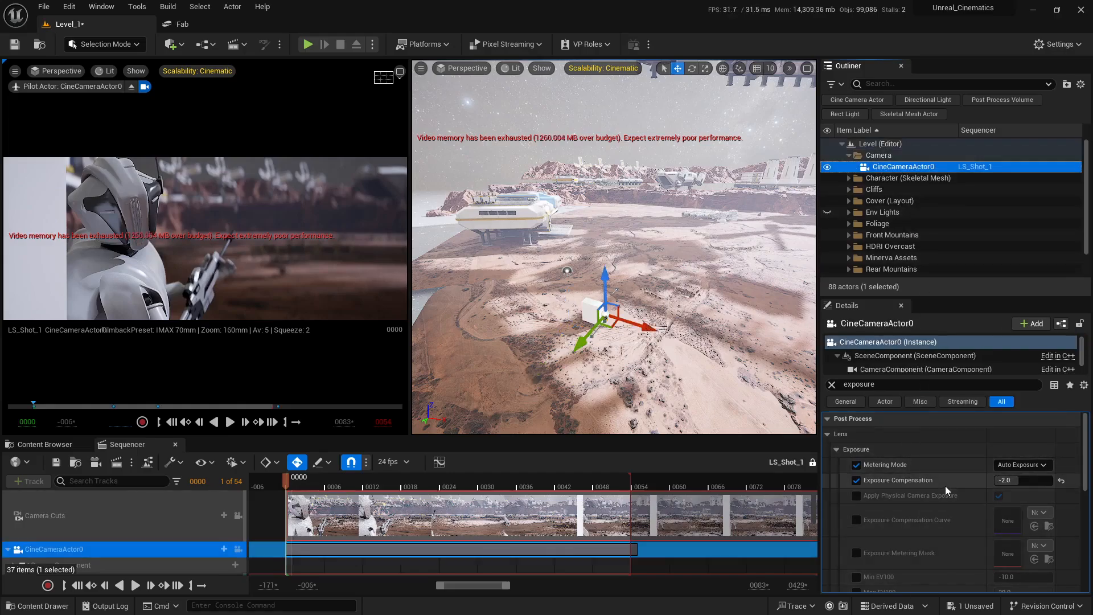
left_click(849, 456)
scroll(905, 227, "down", 3)
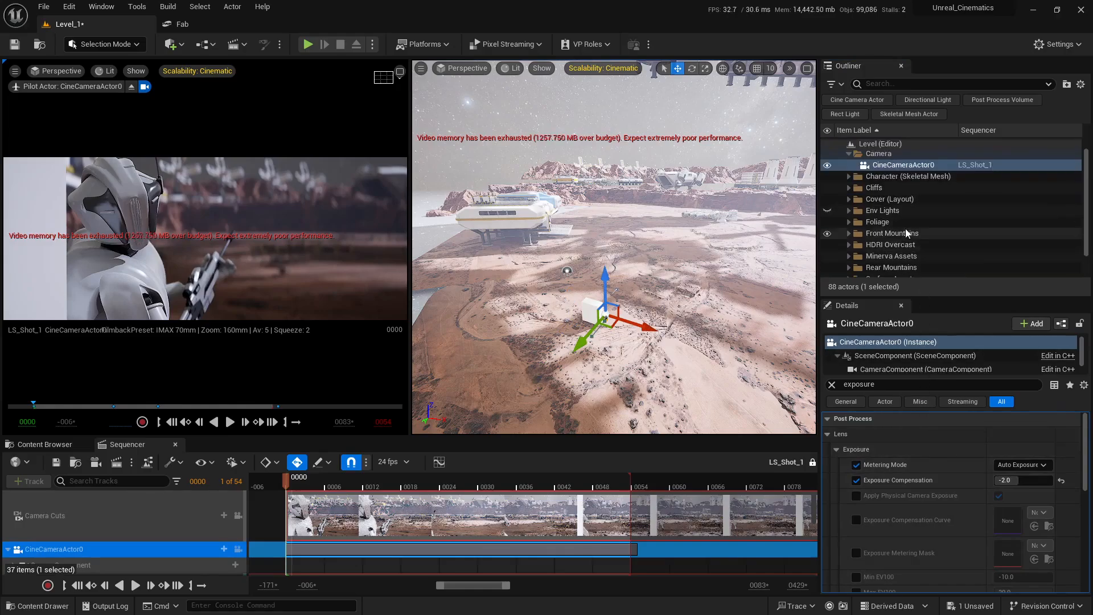
left_click(900, 267)
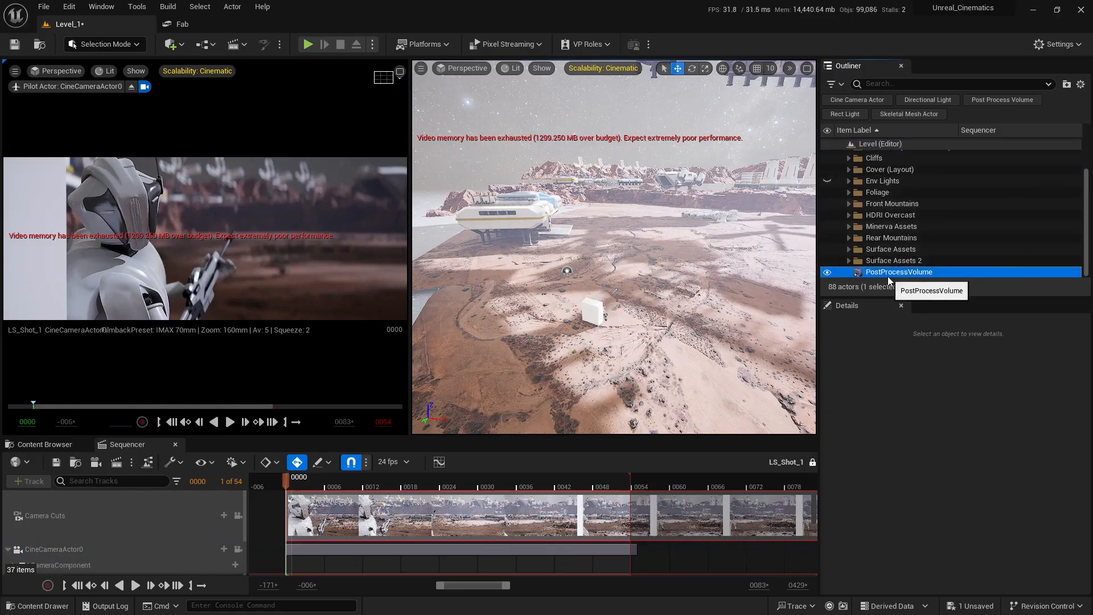
scroll(903, 206, "up", 2)
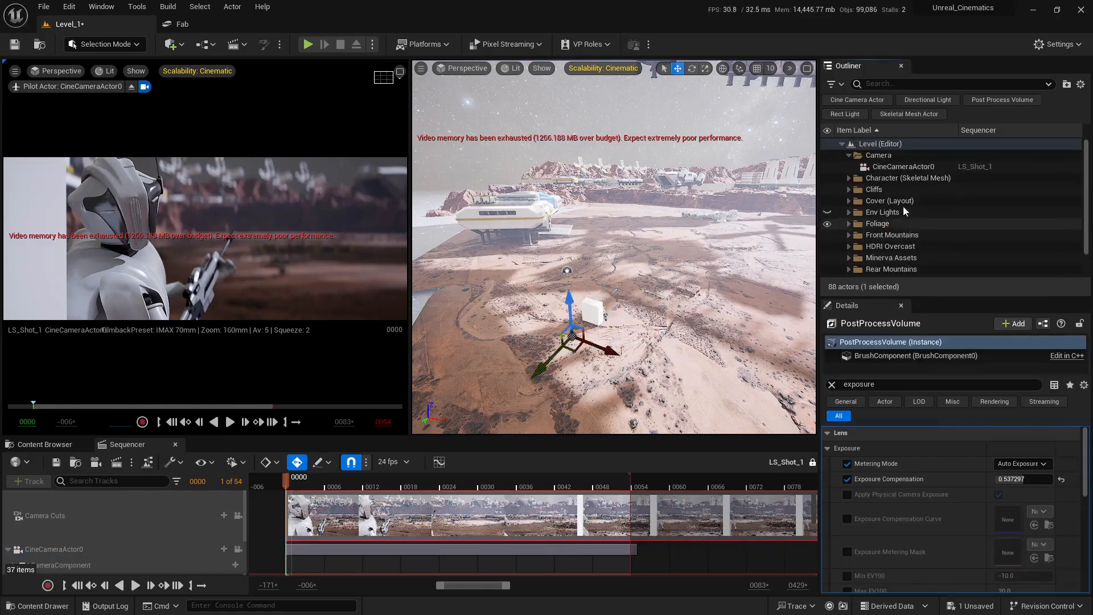
left_click(871, 165)
scroll(880, 225, "down", 2)
left_click(903, 272)
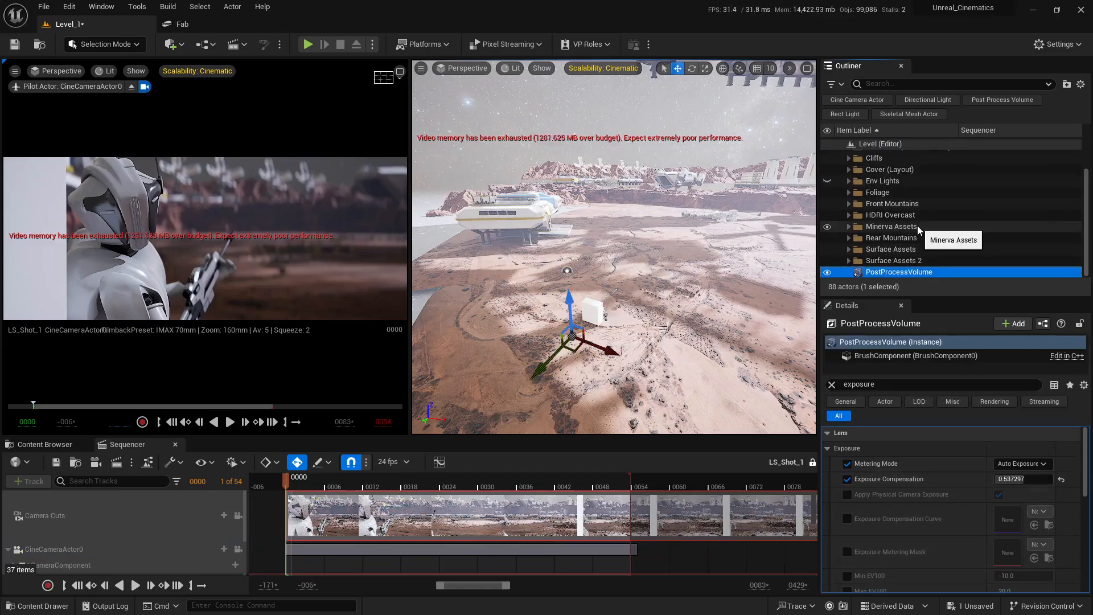
Step: Reset the post process volume's Exposure Compensation and set it to -2
left_click(1061, 479)
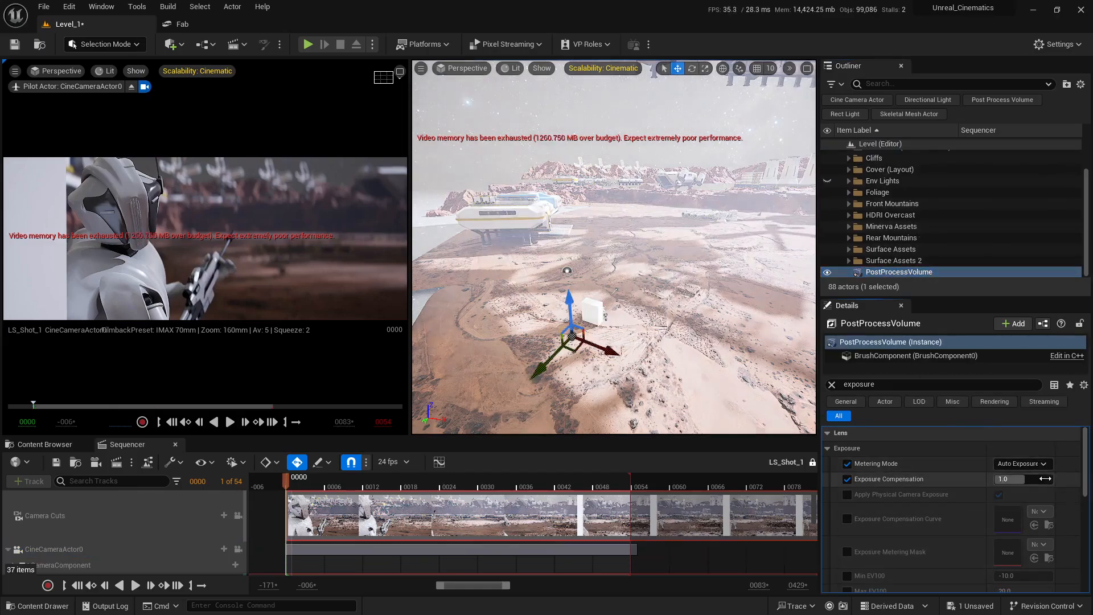
left_click(1044, 479)
key("Return")
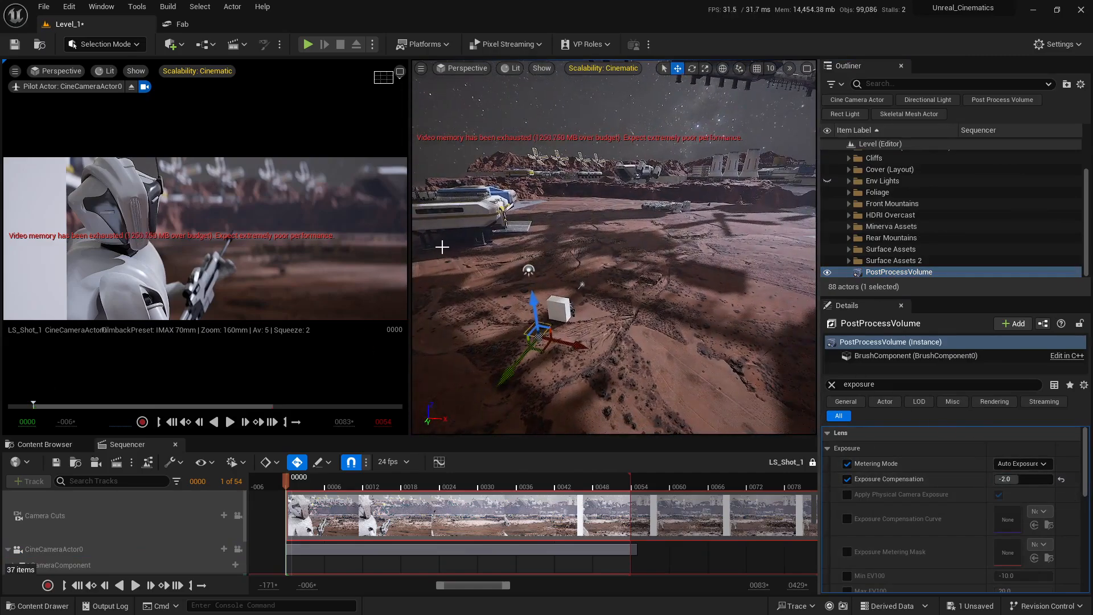
Step: Maximize the free perspective viewport and bring up the Content Browser in place of the Sequencer
scroll(875, 222, "up", 1)
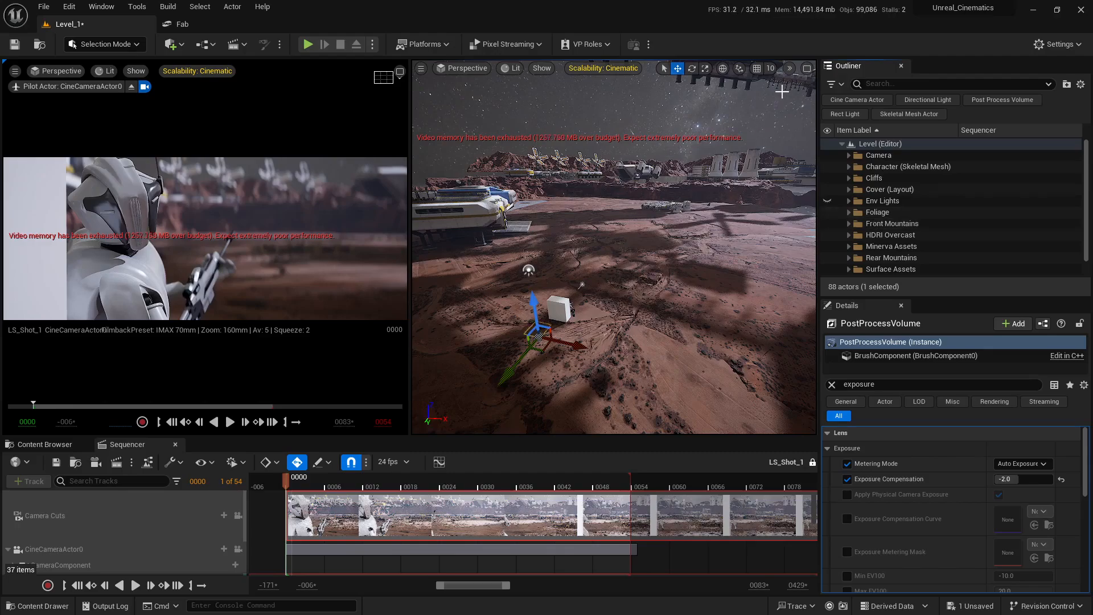
left_click(807, 68)
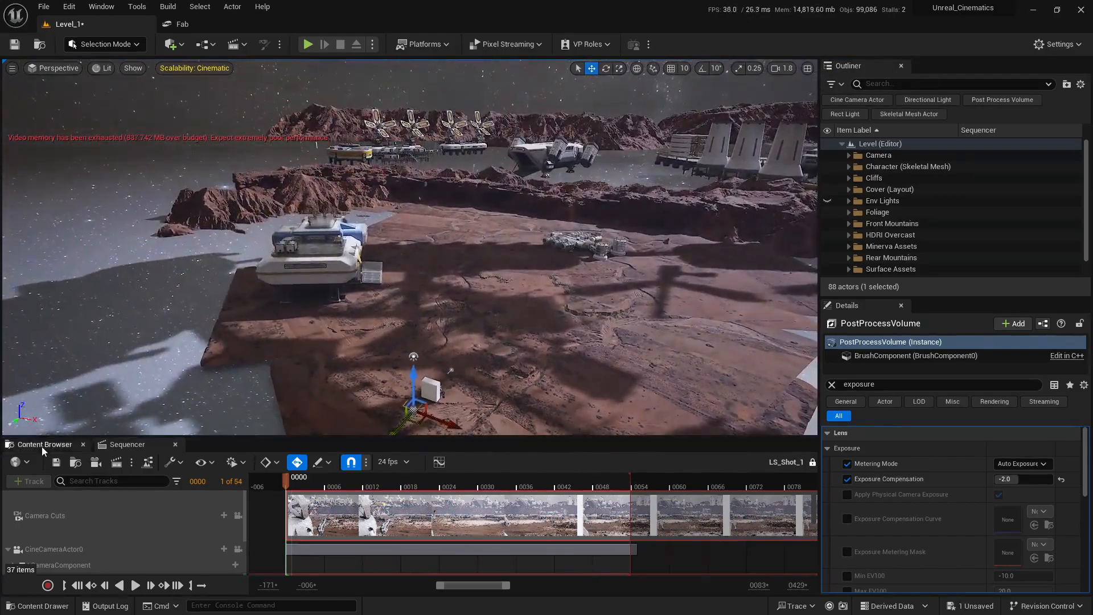
left_click(42, 444)
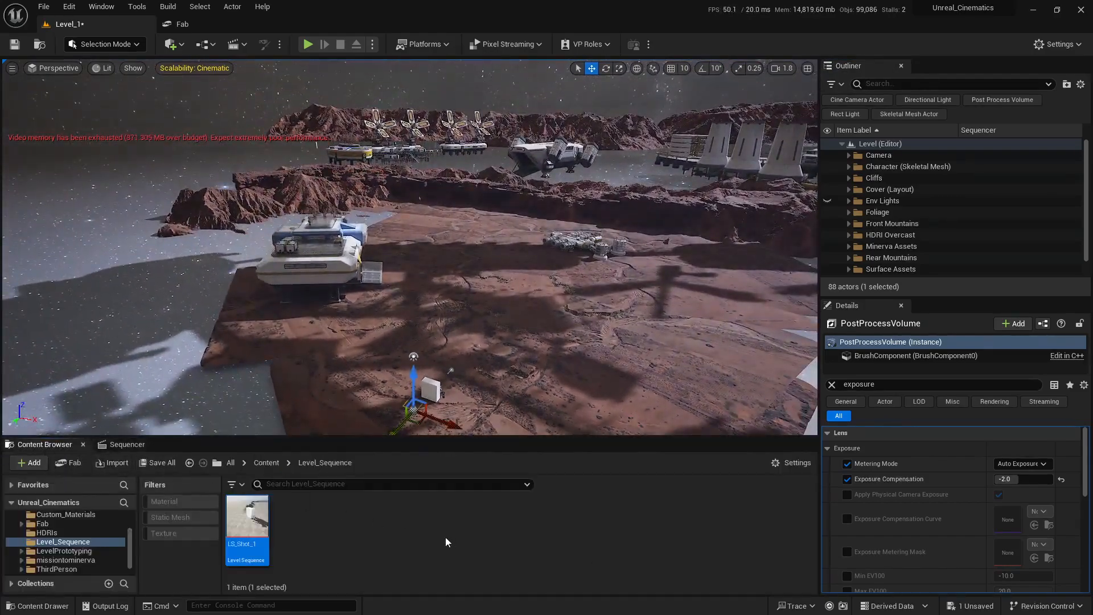
right_click_drag(345, 217, 393, 217)
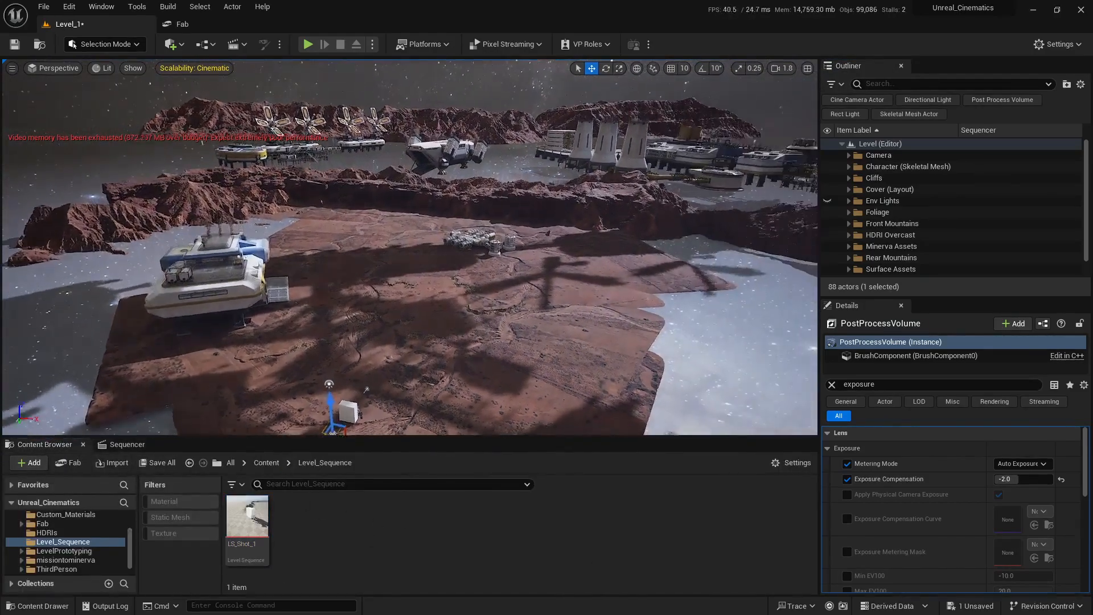
Step: Clear the exposure filter from the post process volume's details and deselect the volume
left_click(832, 385)
key("Escape")
mouse_move(574, 237)
right_mouse_down()
mouse_move(535, 235)
mouse_move(583, 252)
mouse_move(564, 240)
right_mouse_up()
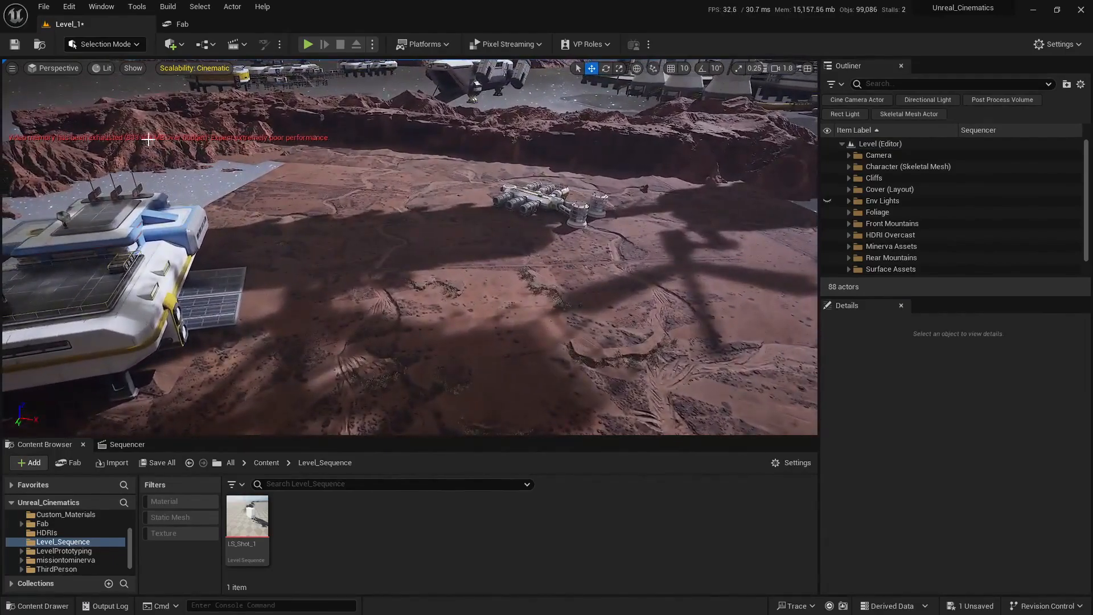
Step: Place a point light on the shadowed open ground between the lander and the machinery
left_click(170, 45)
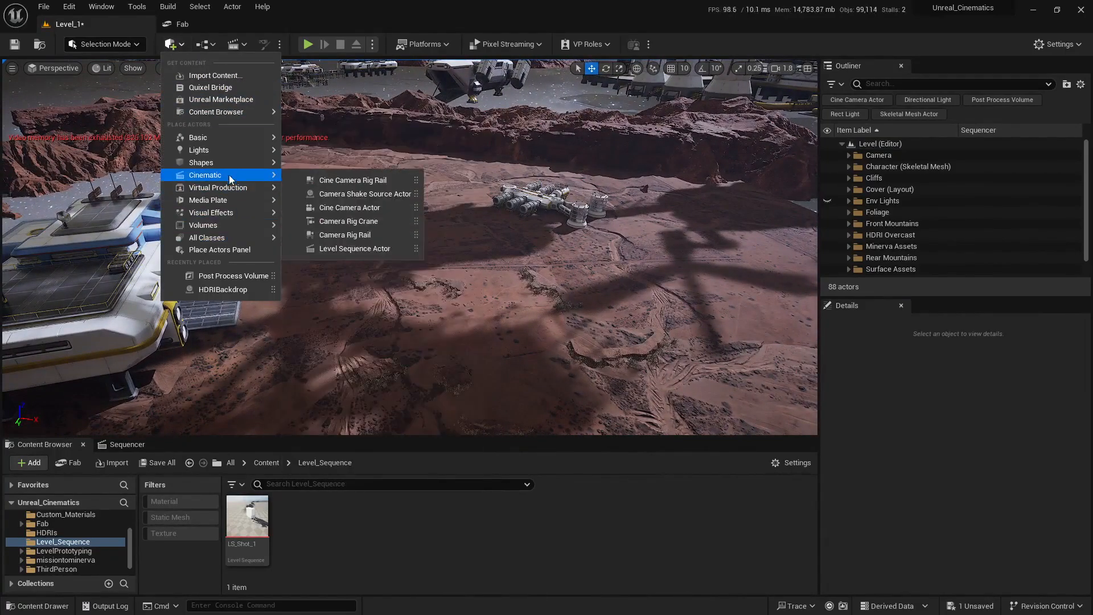
mouse_move(213, 151)
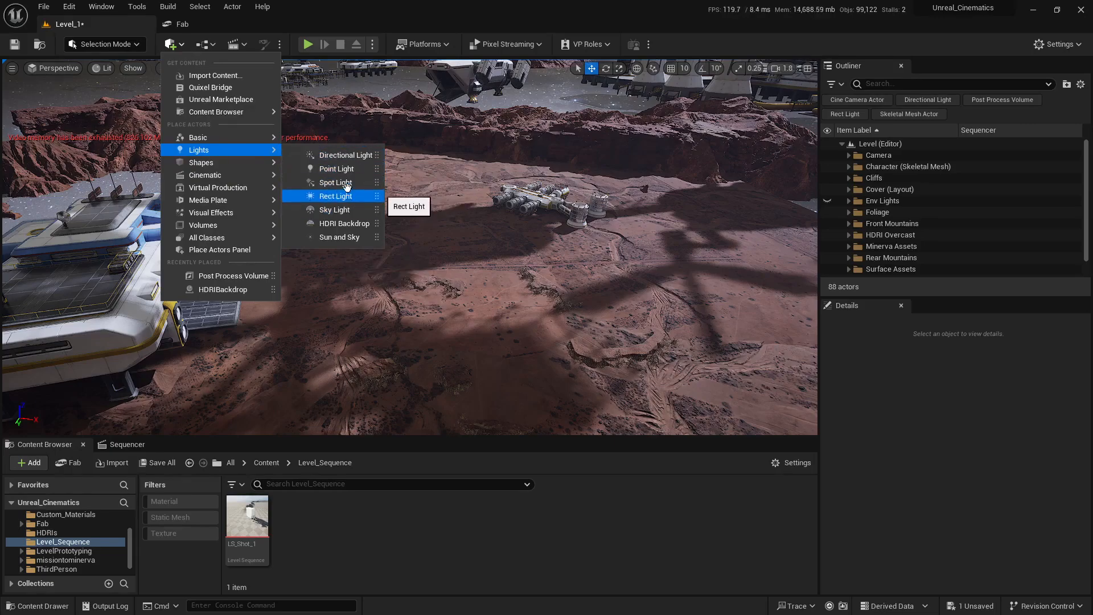
left_click_drag(335, 173, 483, 218)
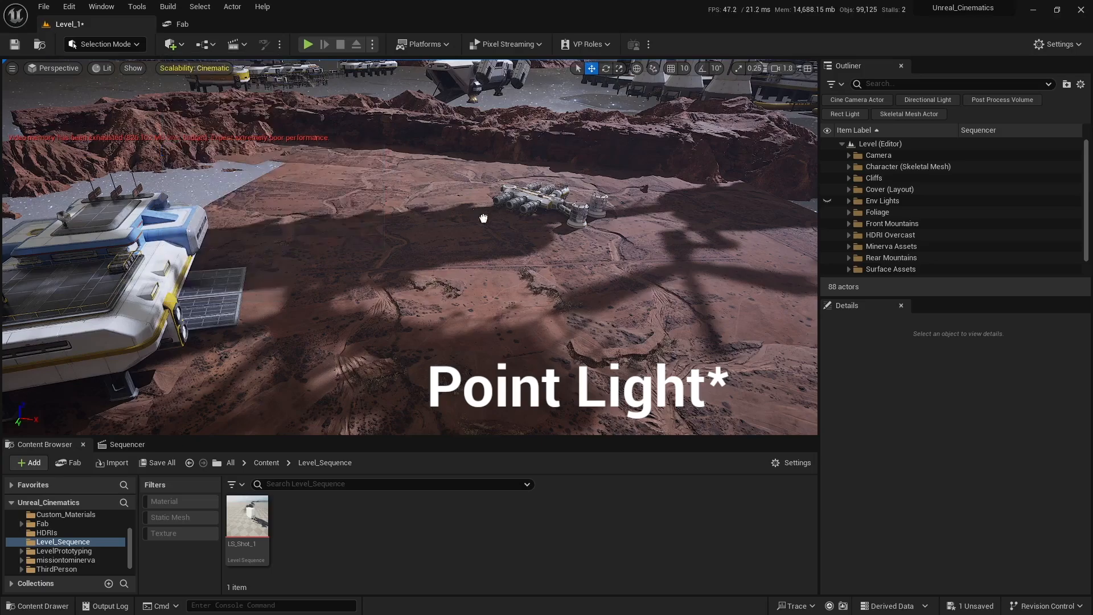
left_click_drag(519, 309, 518, 309)
mouse_move(564, 302)
right_mouse_down()
mouse_move(604, 321)
mouse_move(564, 302)
right_mouse_up()
key("w")
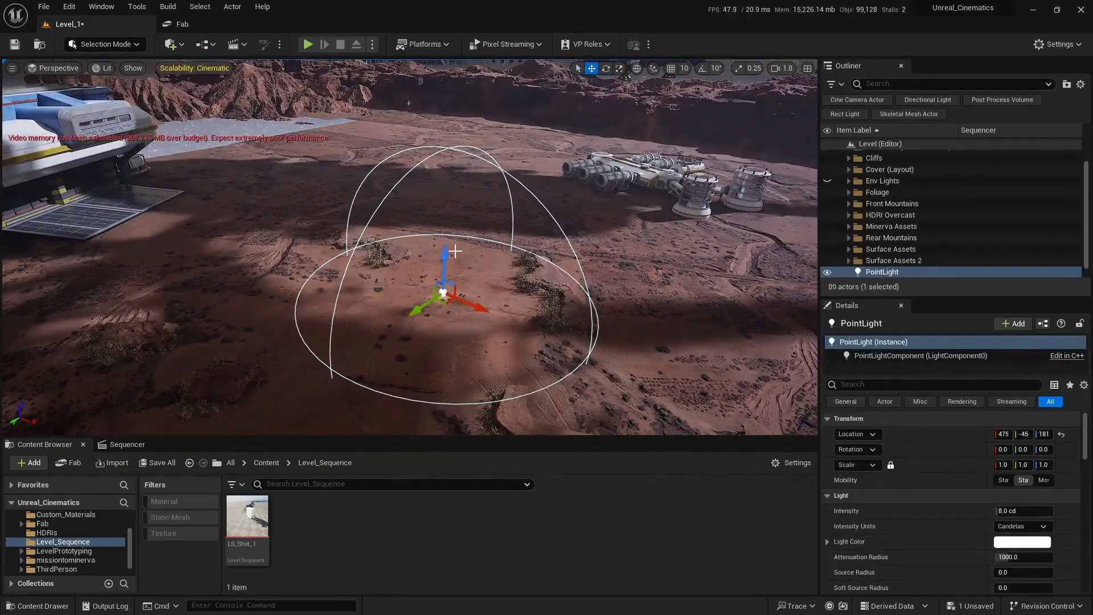
Step: Raise the point light above the ground to a Z location of about 567
left_click_drag(446, 249, 447, 196)
key("w")
mouse_move(465, 216)
right_mouse_down()
mouse_move(453, 242)
mouse_move(474, 227)
right_mouse_up()
key("s")
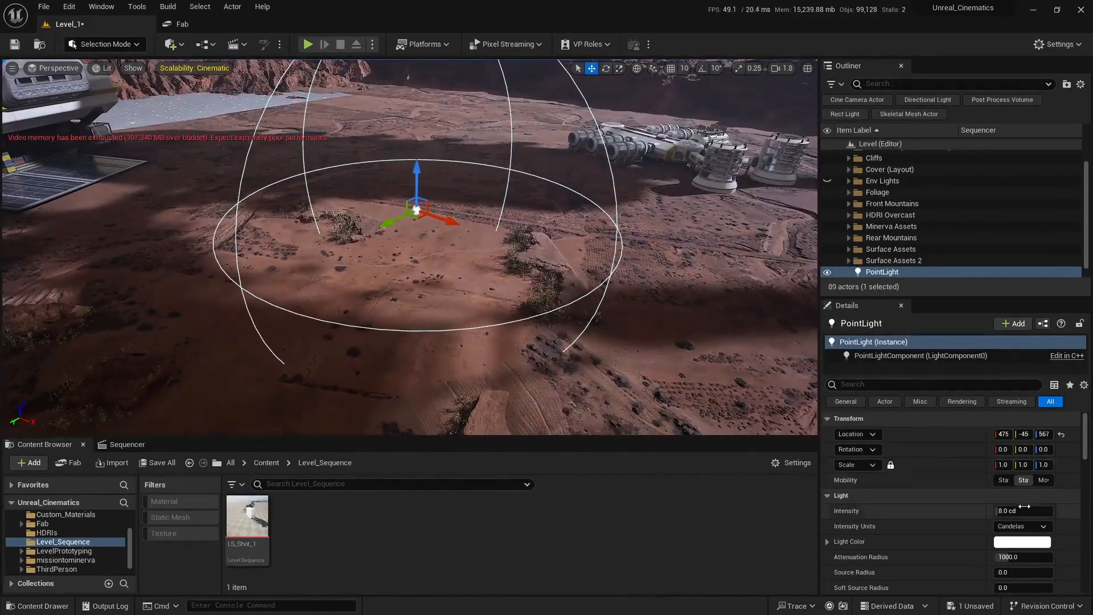
Step: Set the point light's intensity to 500 cd
left_click_drag(1023, 511, 1048, 510)
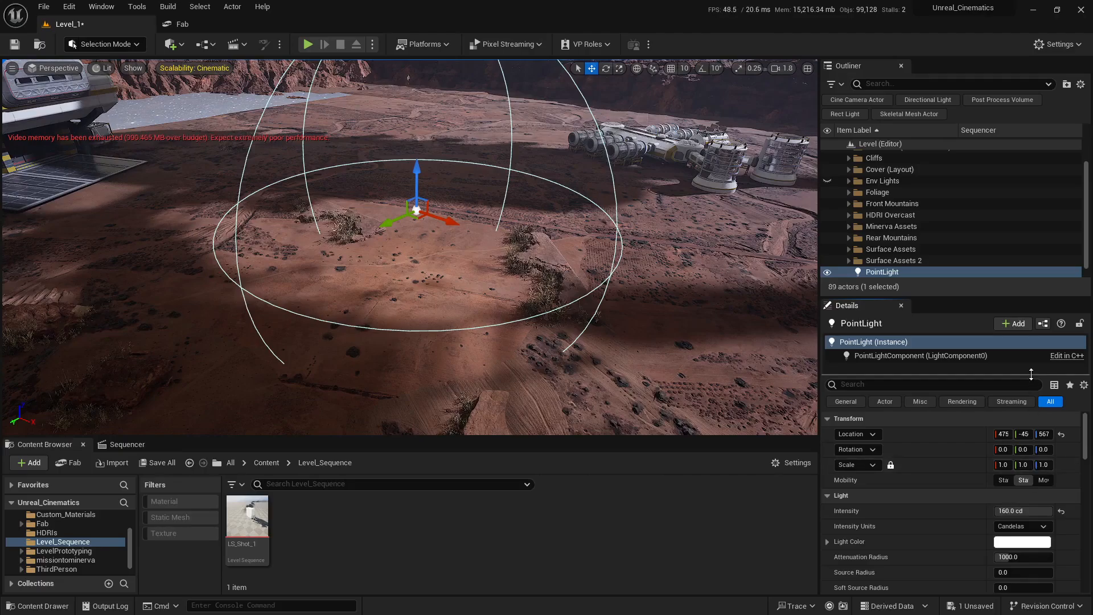
type("500")
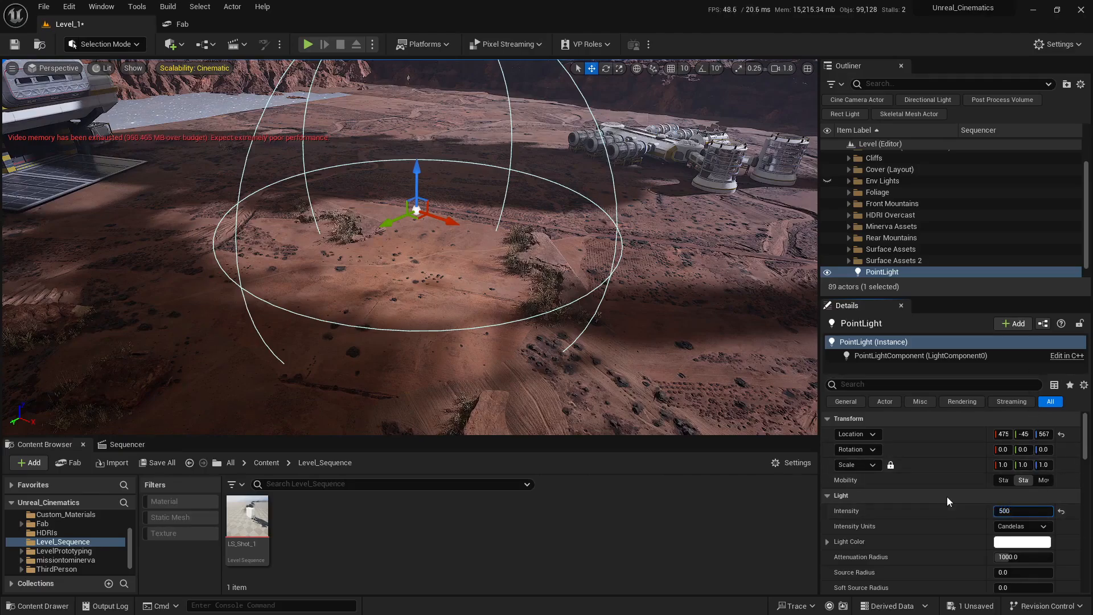
key("Return")
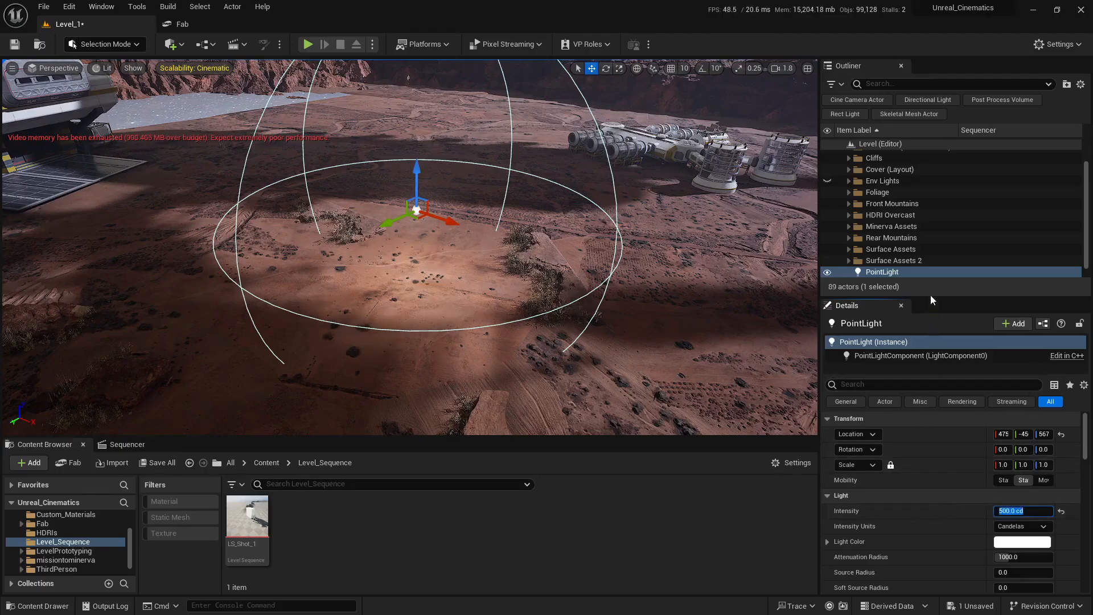
Step: Enlarge the Details area and inspect the ground lit by the point light from closer up
left_click_drag(926, 299, 927, 251)
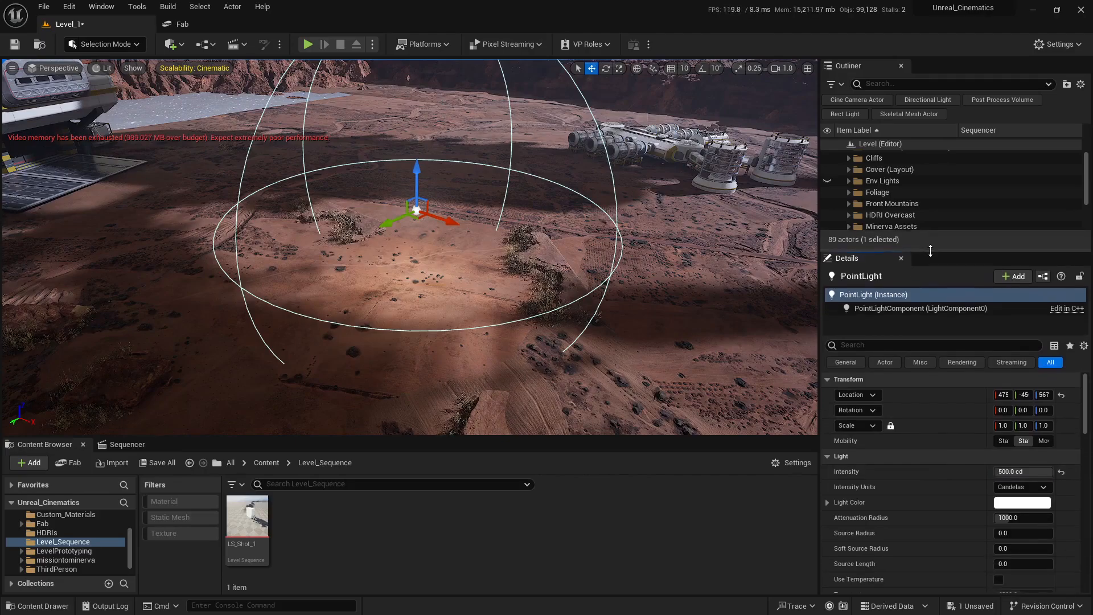
key("w")
right_click_drag(511, 272, 514, 270)
key("s")
key("s")
key("w")
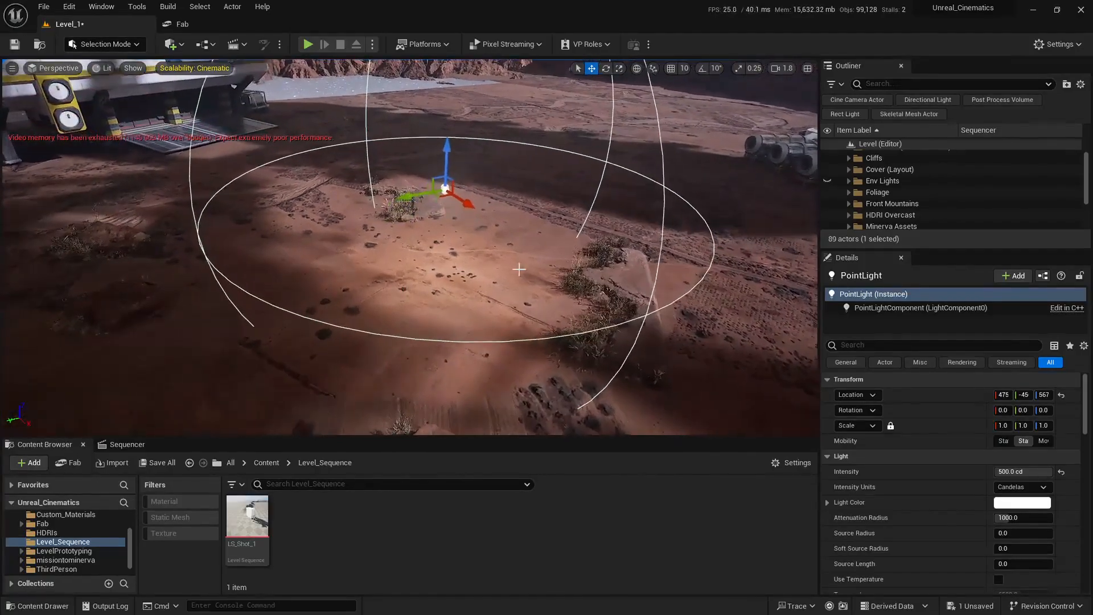
Step: Lower the point light to a Z location of about 348 and shift it beside the rock on the open ground
left_click_drag(446, 153, 427, 210)
right_click_drag(507, 221, 508, 221)
key("s")
key("w")
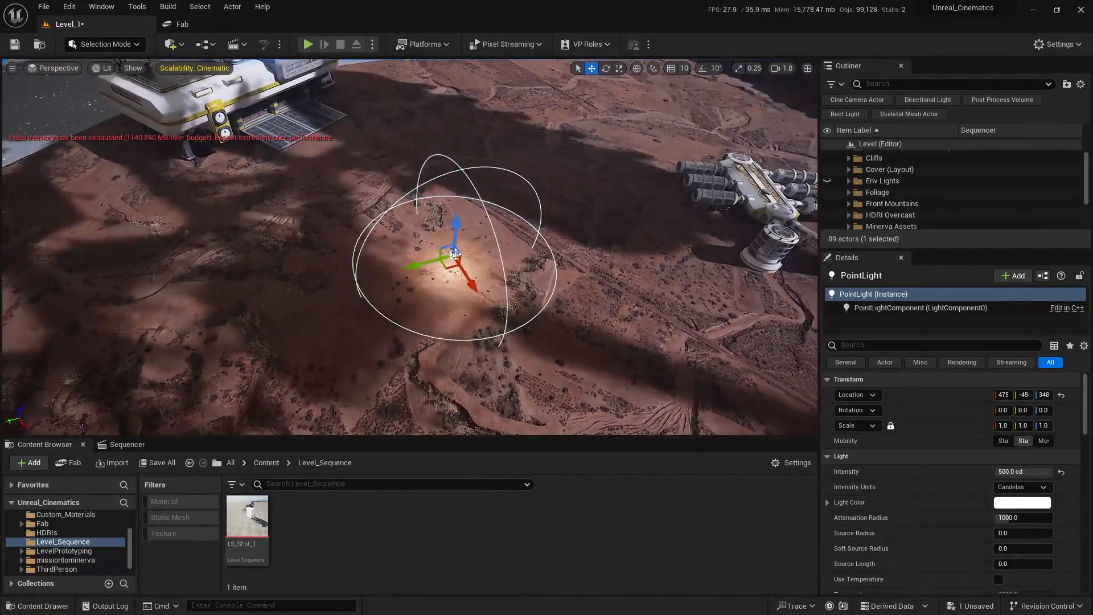
left_click_drag(448, 266, 304, 292)
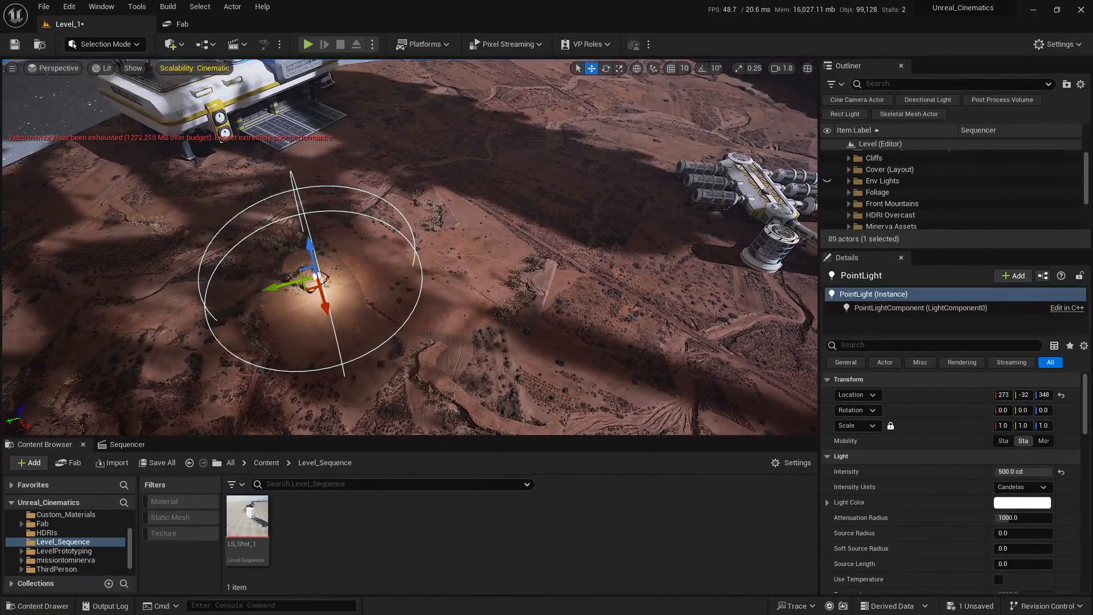
key("w")
right_click_drag(304, 292, 256, 292)
key("a")
key("w")
key("q")
key("s")
Step: Try a dimmer light color for the point light in the color picker
scroll(876, 493, "down", 2)
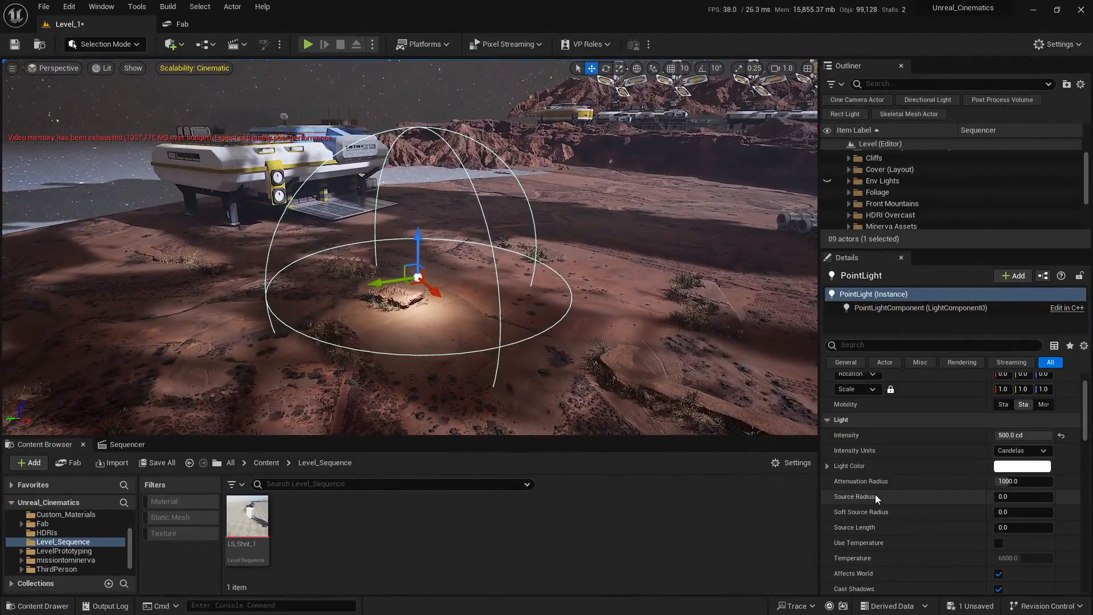
scroll(894, 466, "down", 2)
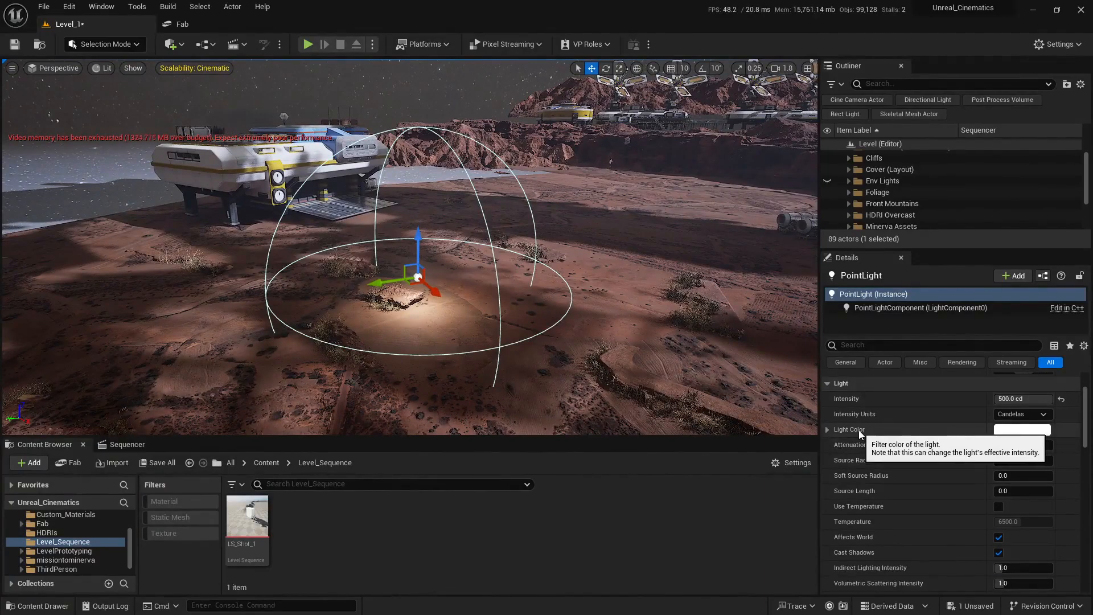
left_click(1016, 431)
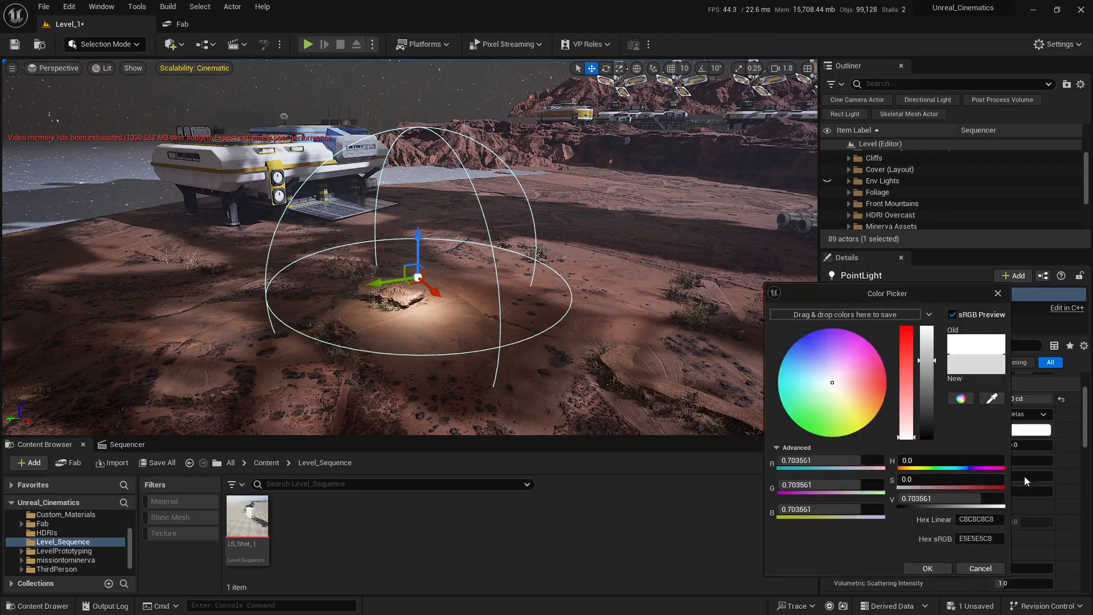
left_click(979, 568)
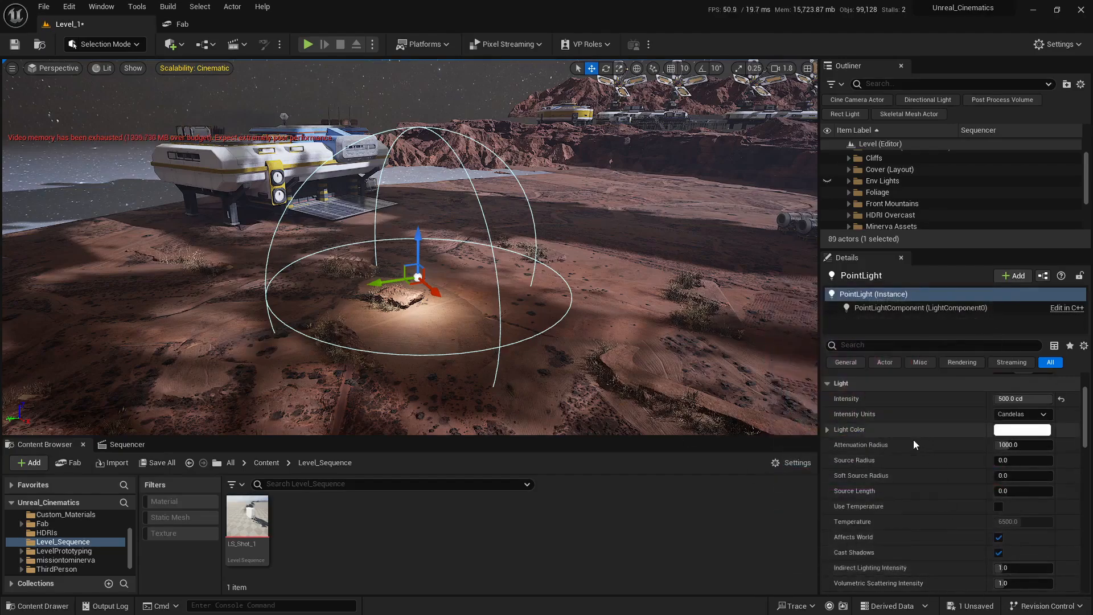
scroll(905, 438, "down", 1)
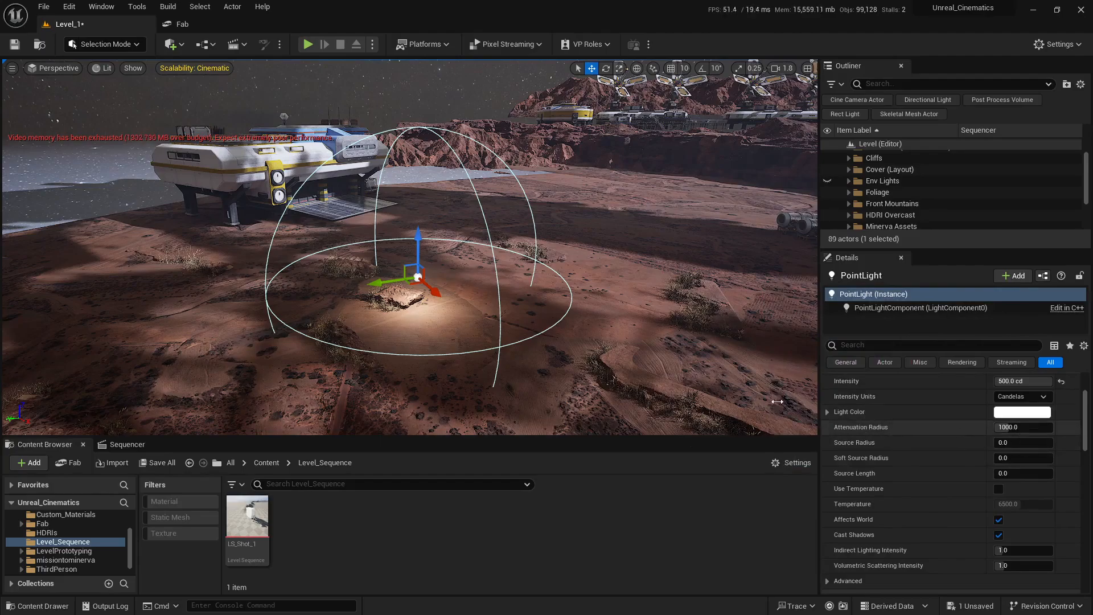
Step: Shrink the point light's attenuation radius to about 448, and enlarge it again to about 1645
right_click_drag(643, 355, 658, 379)
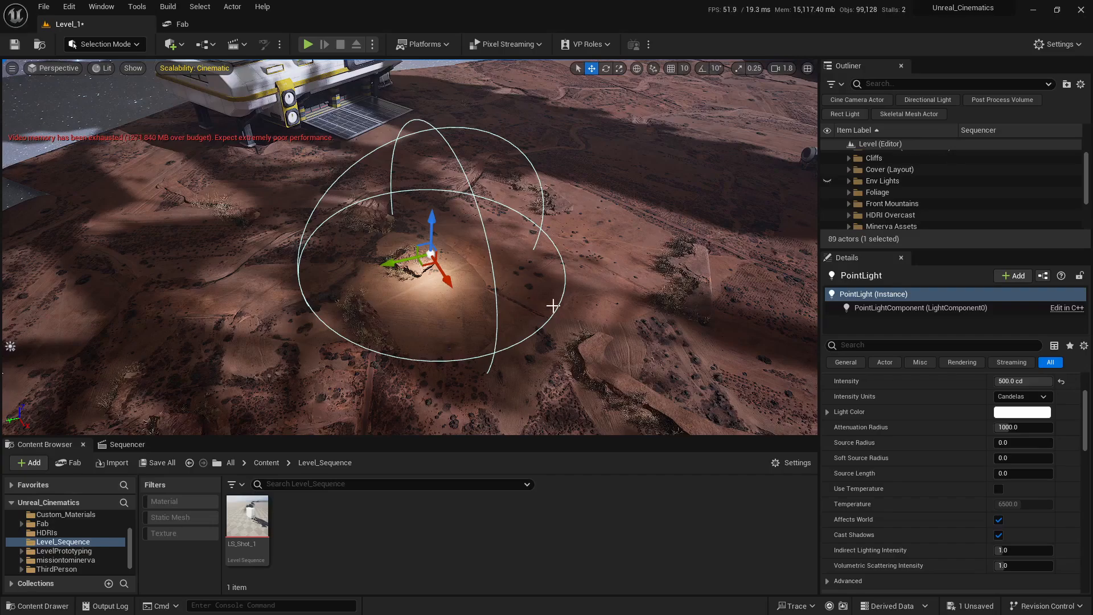
right_click_drag(553, 306, 558, 313)
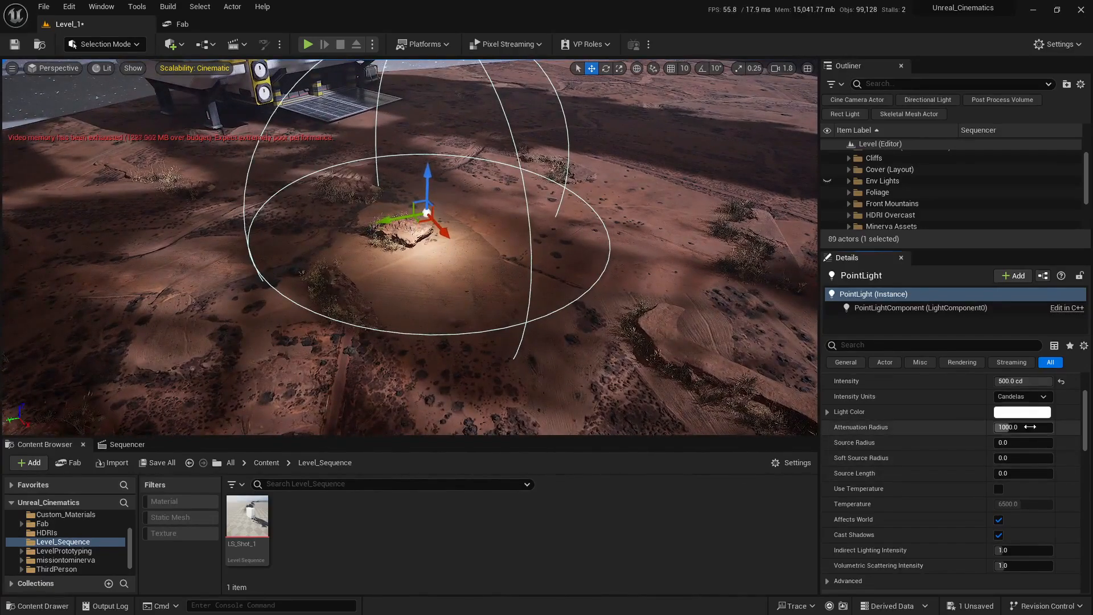
mouse_move(1030, 427)
left_mouse_down()
mouse_move(991, 427)
mouse_move(1022, 428)
left_mouse_up()
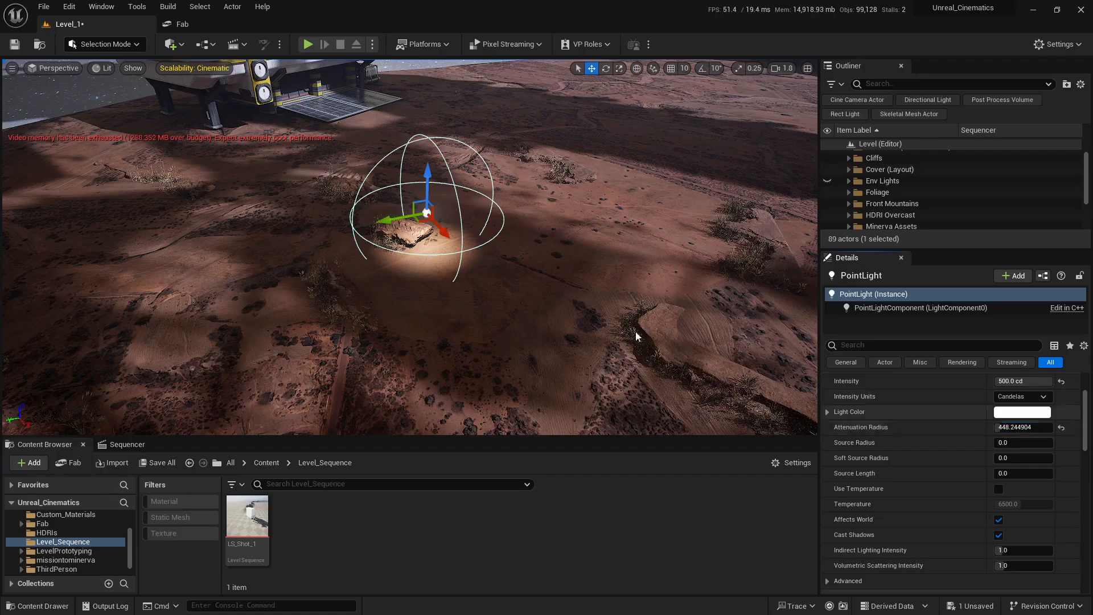
mouse_move(626, 332)
right_mouse_down()
mouse_move(624, 345)
mouse_move(628, 331)
right_mouse_up()
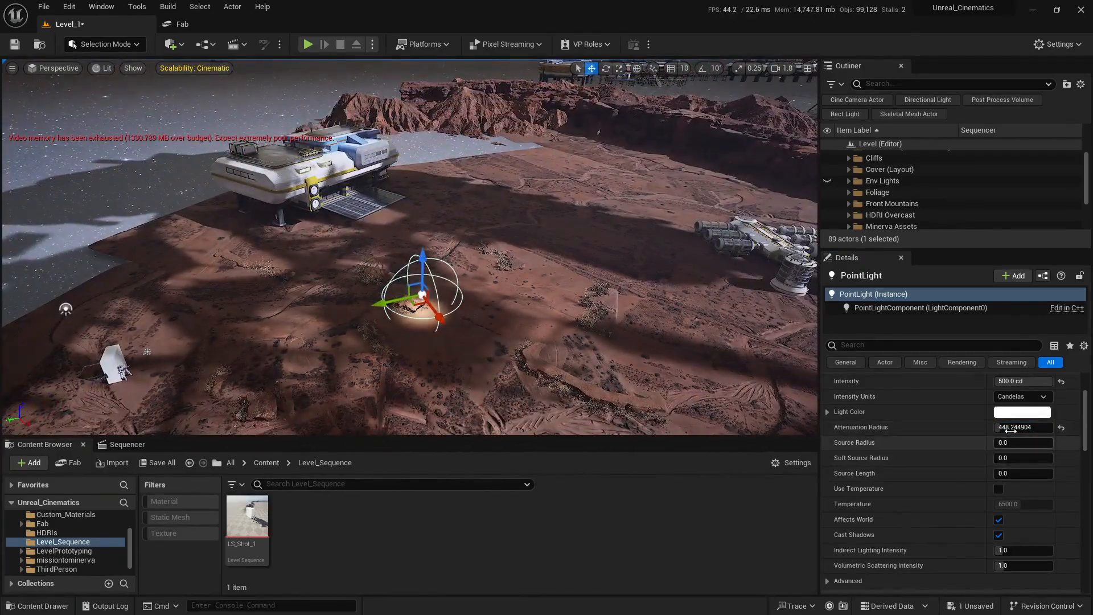
left_click_drag(1019, 427, 1056, 427)
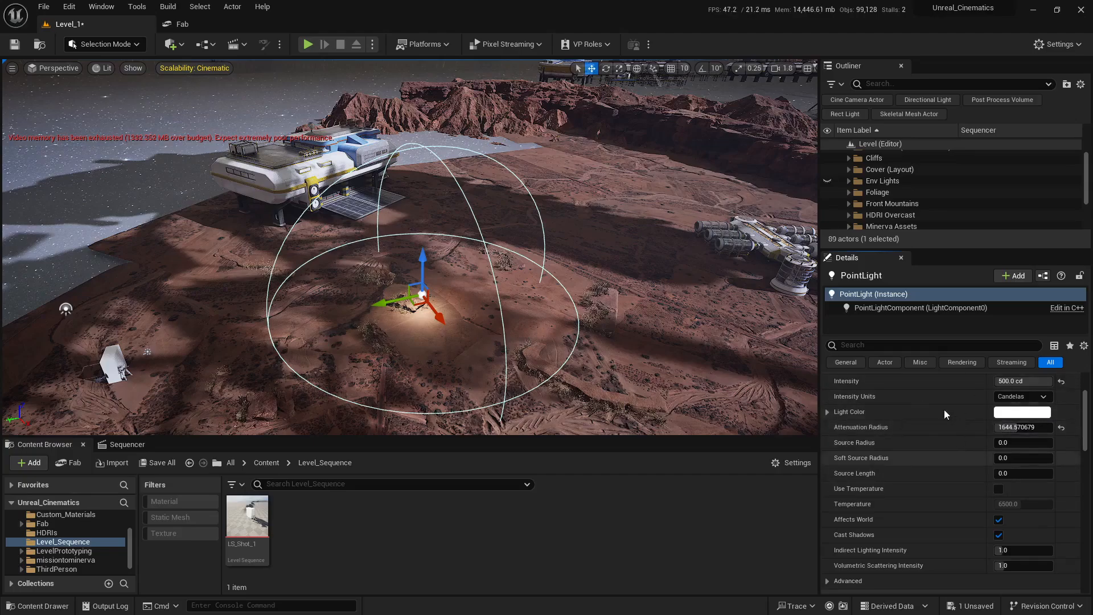
right_click_drag(731, 334, 769, 364)
Step: Try a source radius of about 28 on the point light to soften the grass shadows, and reset it to 0
scroll(863, 469, "down", 1)
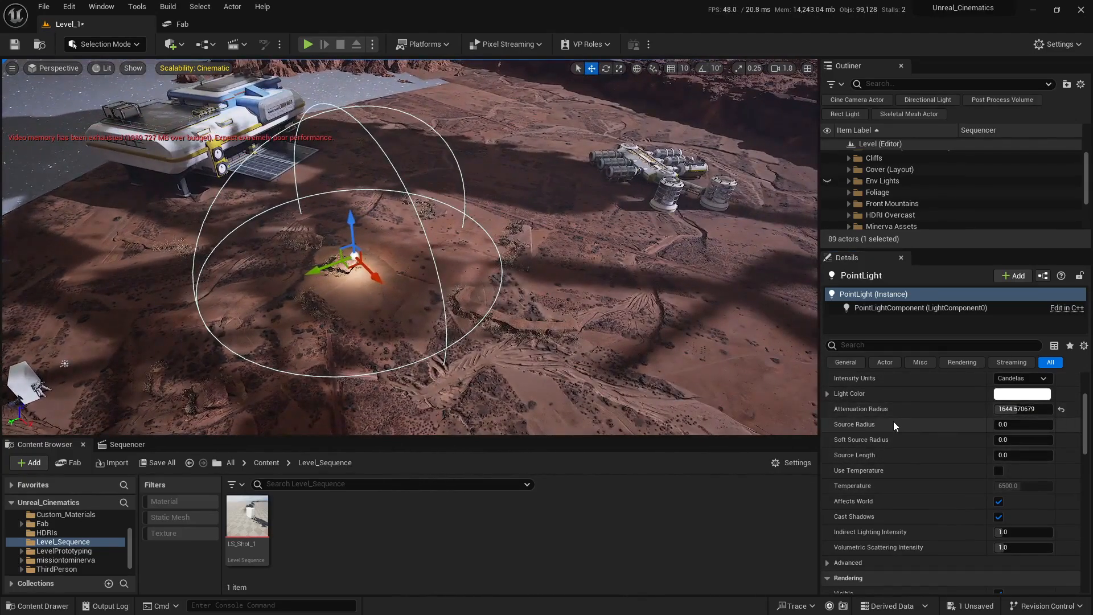
right_click_drag(474, 302, 402, 330)
scroll(437, 307, "down", 4)
scroll(446, 330, "down", 4)
scroll(416, 326, "down", 4)
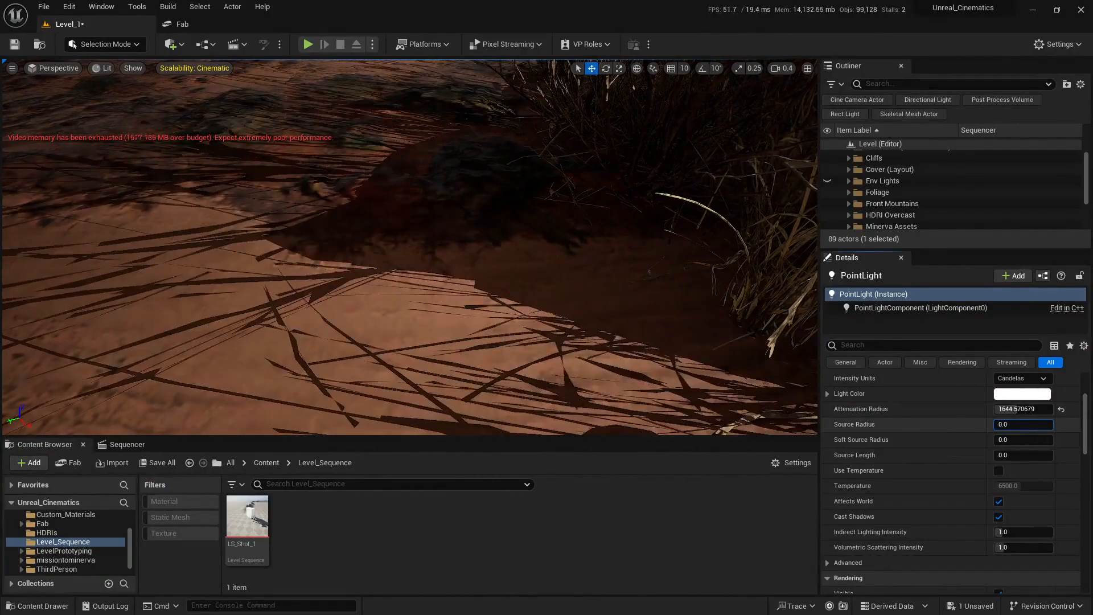
left_click_drag(1019, 425, 1036, 425)
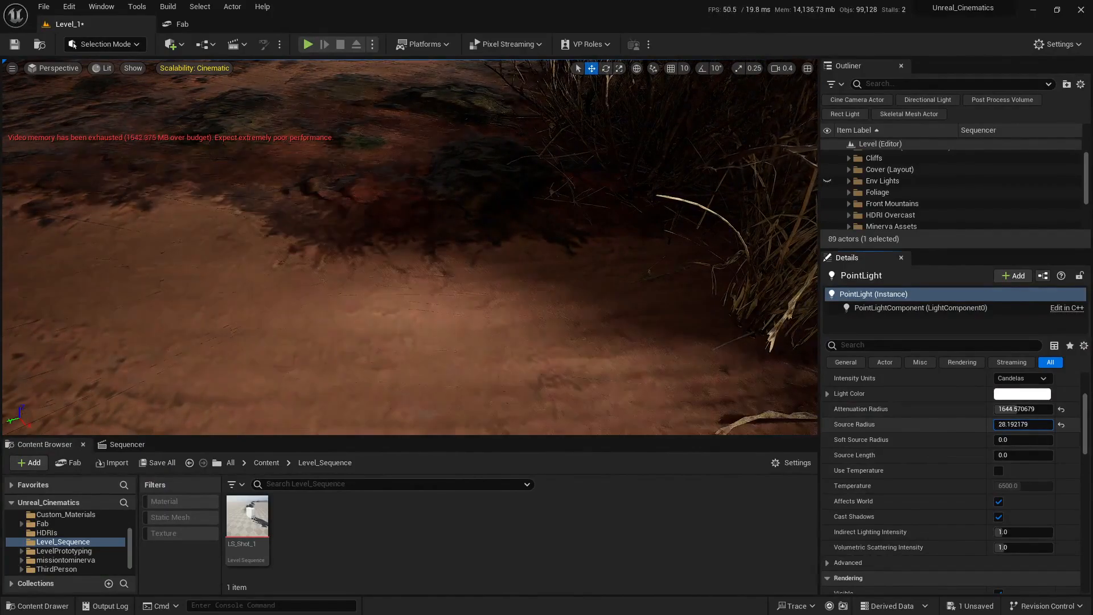
key("s")
right_click_drag(193, 244, 211, 244)
right_click_drag(365, 311, 365, 312)
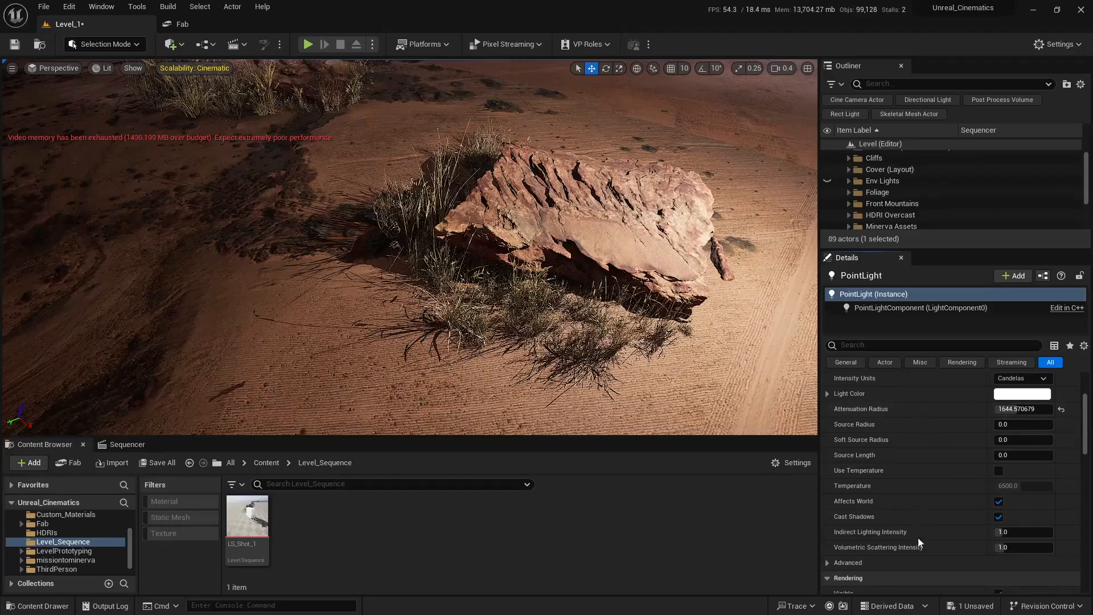
Step: Examine the dark cargo bay of the spacecraft with the lowered ramp
scroll(917, 500, "up", 4)
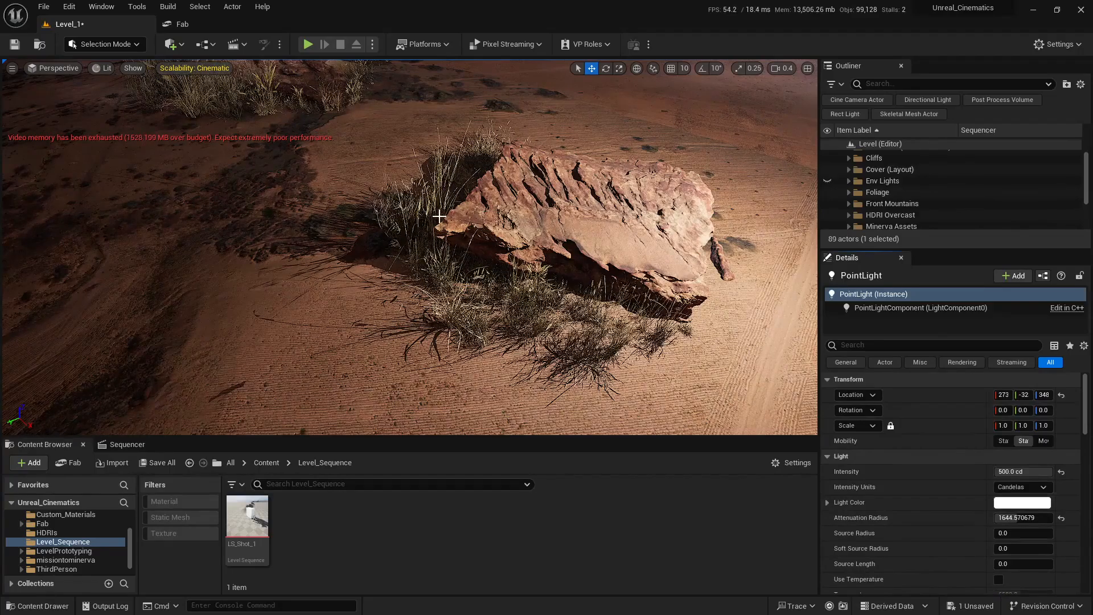
key("s")
right_click_drag(439, 216, 308, 221)
scroll(439, 217, "up", 3)
key("s")
scroll(439, 216, "up", 1)
key("w")
key("s")
scroll(458, 186, "up", 3)
key("w")
scroll(370, 208, "down", 3)
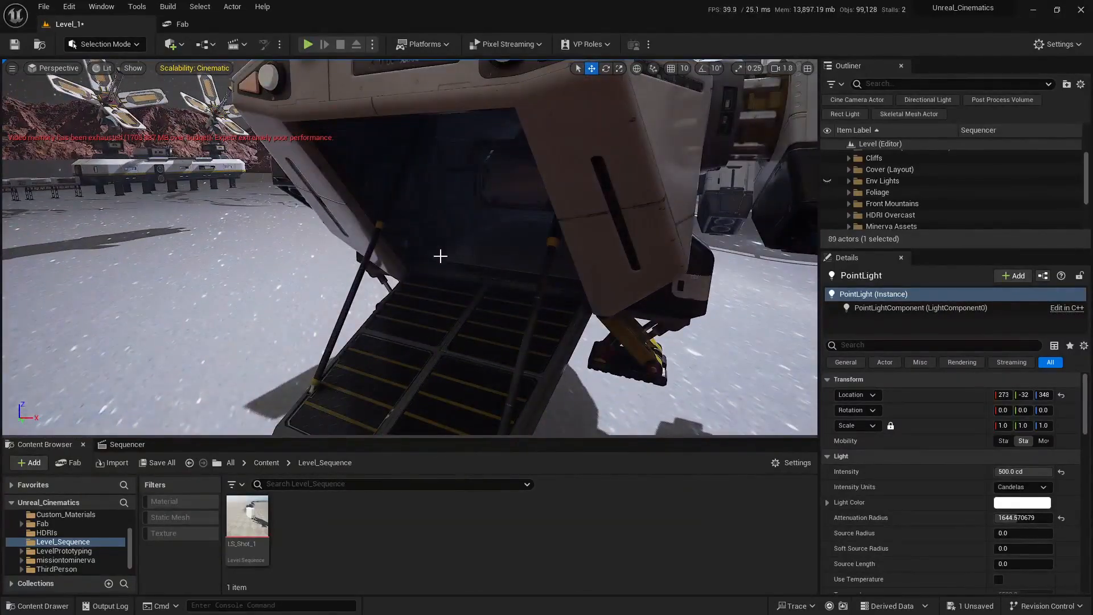
right_click_drag(455, 267, 523, 267)
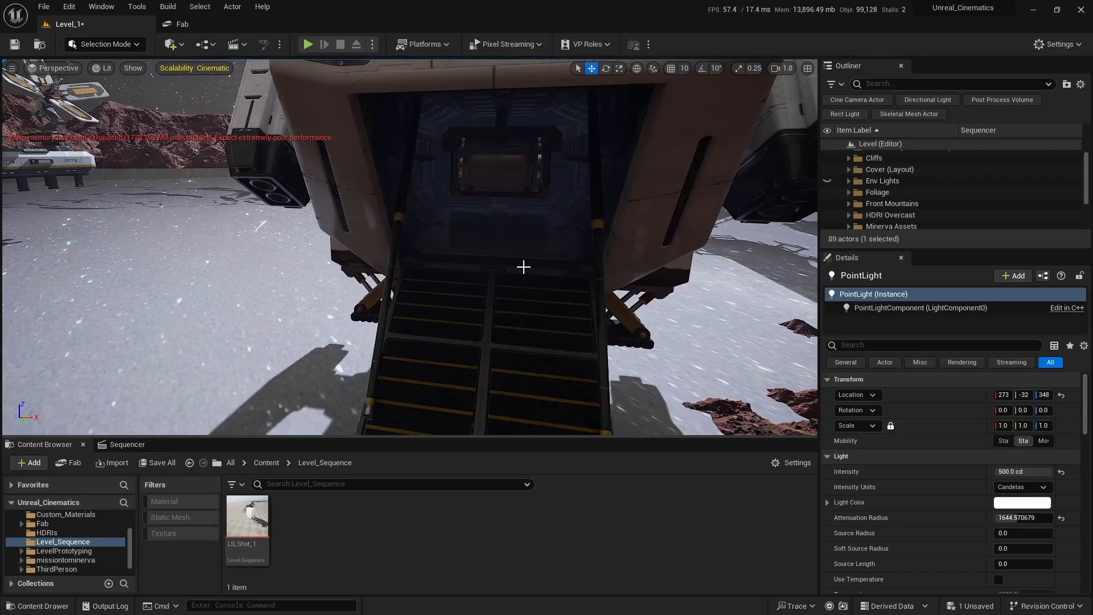
Step: Delete the existing point light and place a new one on the ramp at the spacecraft's cargo bay entrance
key("Delete")
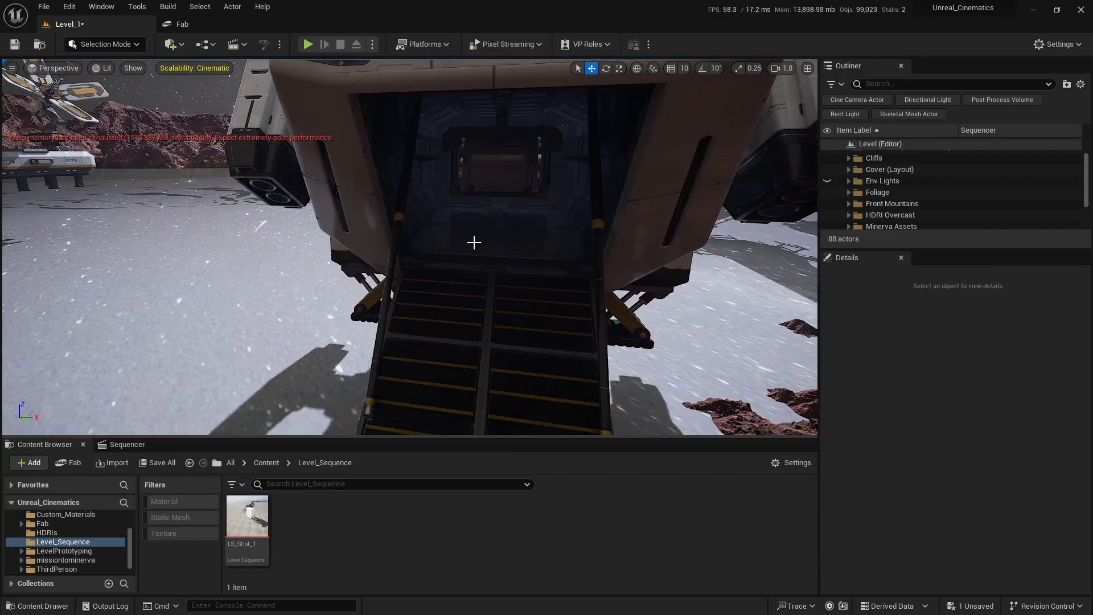
right_click_drag(474, 242, 398, 245)
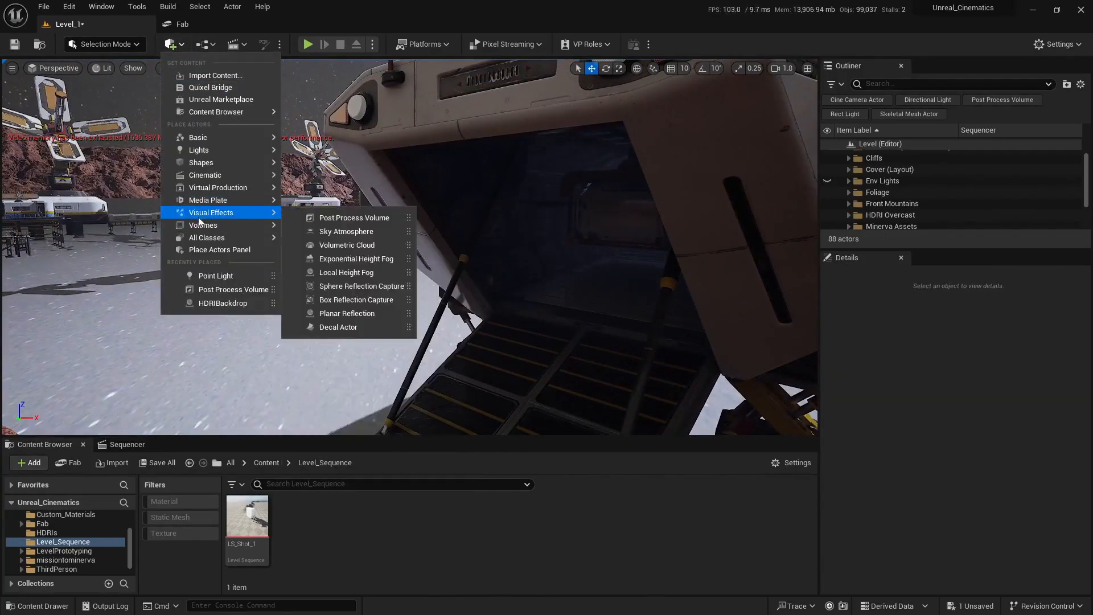
left_click_drag(312, 169, 527, 233)
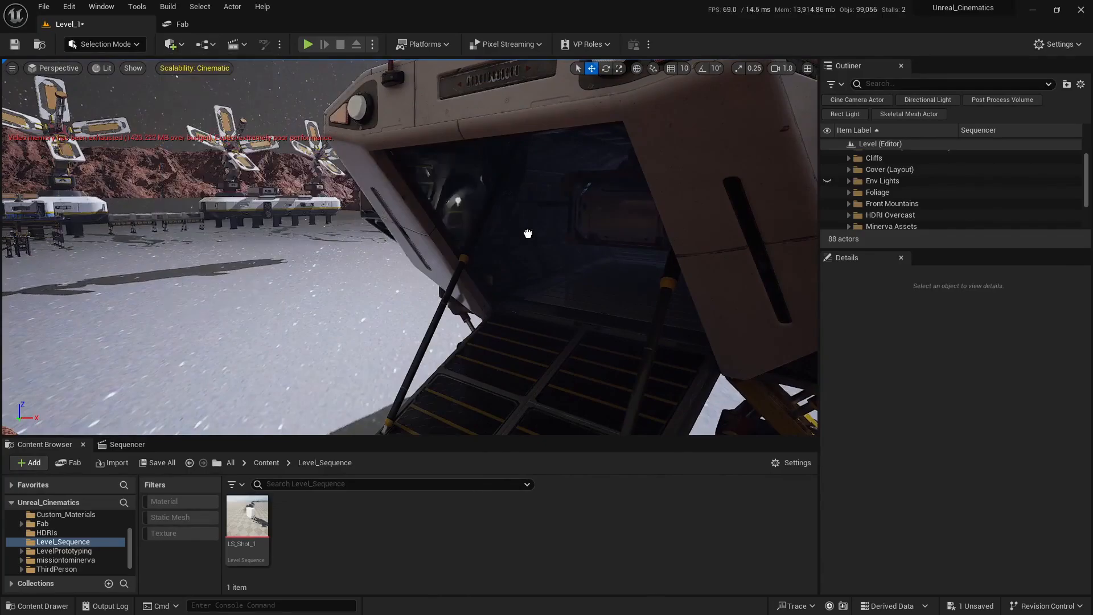
left_click_drag(598, 280, 599, 341)
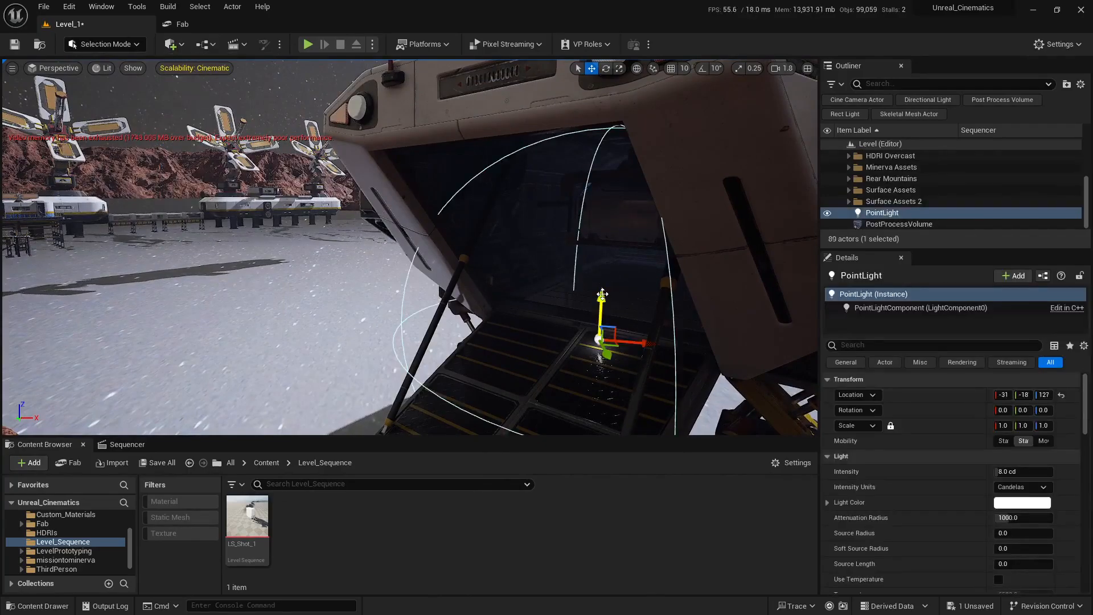
Step: Raise the new point light above the ramp and adjust its horizontal position at the cargo bay entrance
left_click_drag(602, 294, 604, 234)
right_click_drag(605, 239, 568, 185)
right_click_drag(428, 236, 419, 243)
left_click_drag(418, 256, 419, 132)
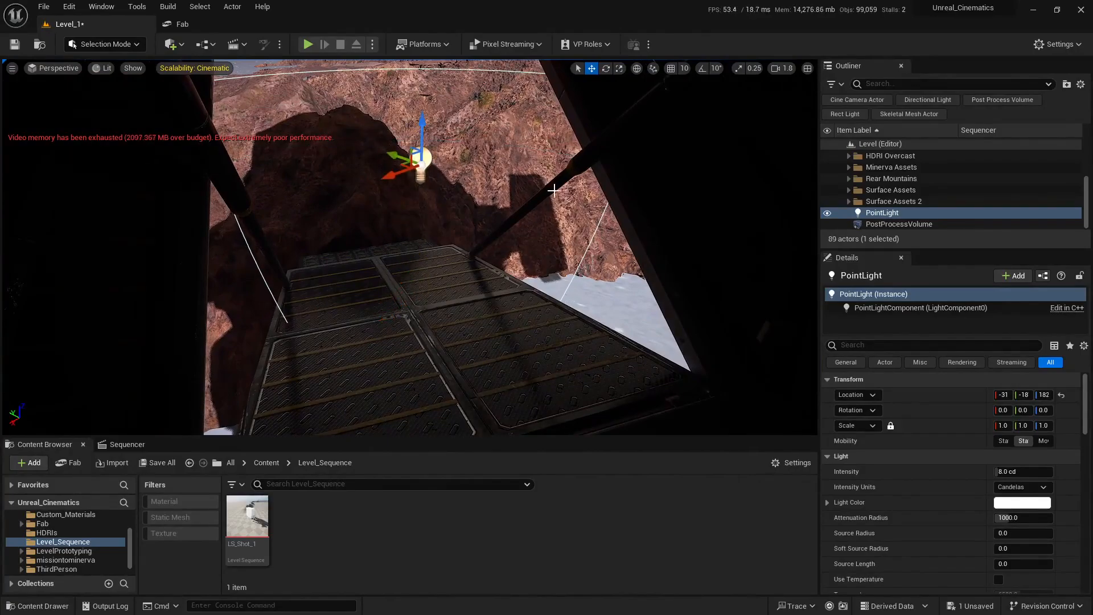
key("f")
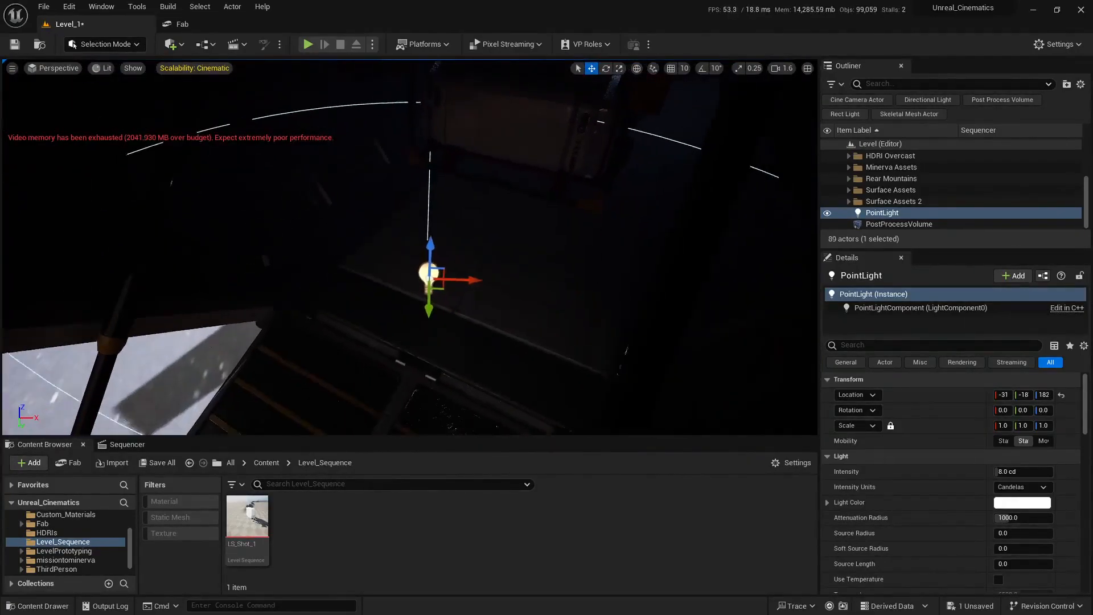
right_click_drag(494, 211, 489, 225)
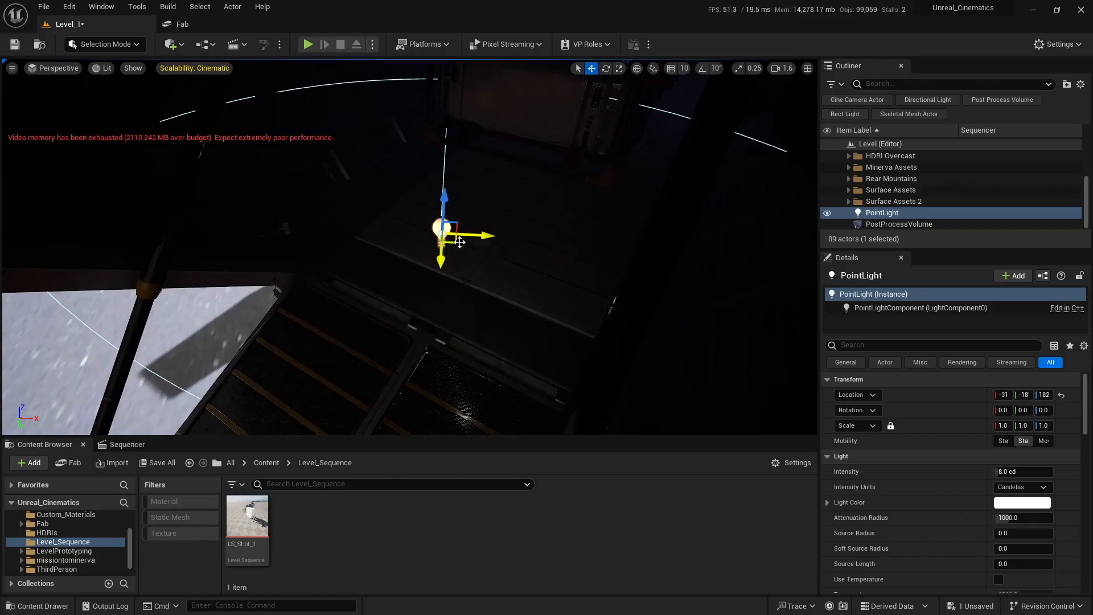
key("s")
right_click_drag(420, 210, 411, 157)
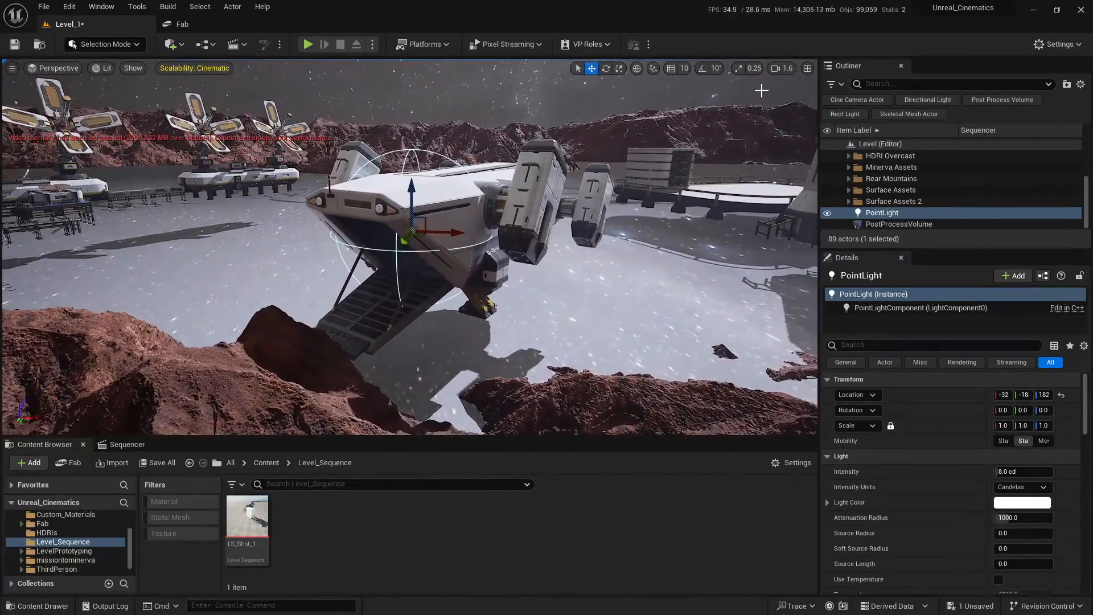
Step: Restore the two-viewport layout with the cine camera view and set the point light's intensity to 500 cd
left_click(807, 67)
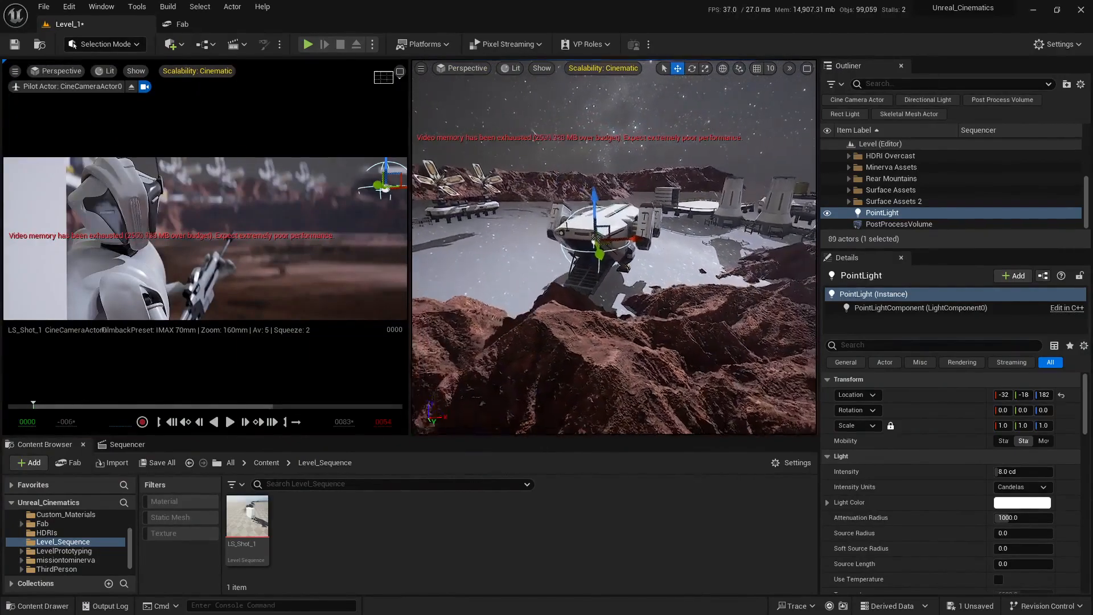
right_click_drag(601, 296, 600, 298)
key("w")
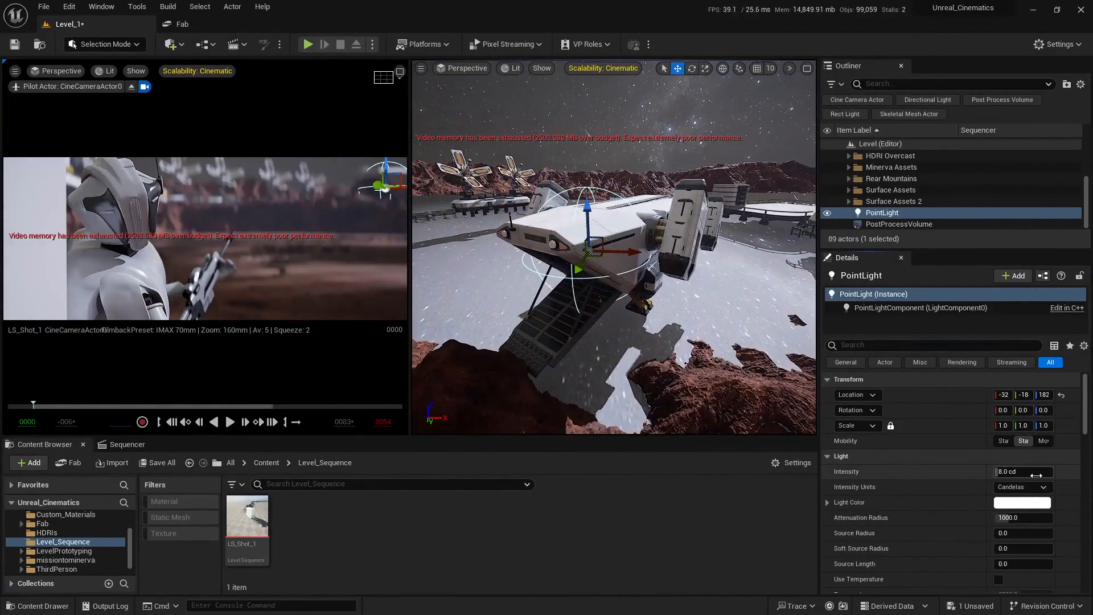
left_click_drag(1036, 475, 1029, 475)
type("500")
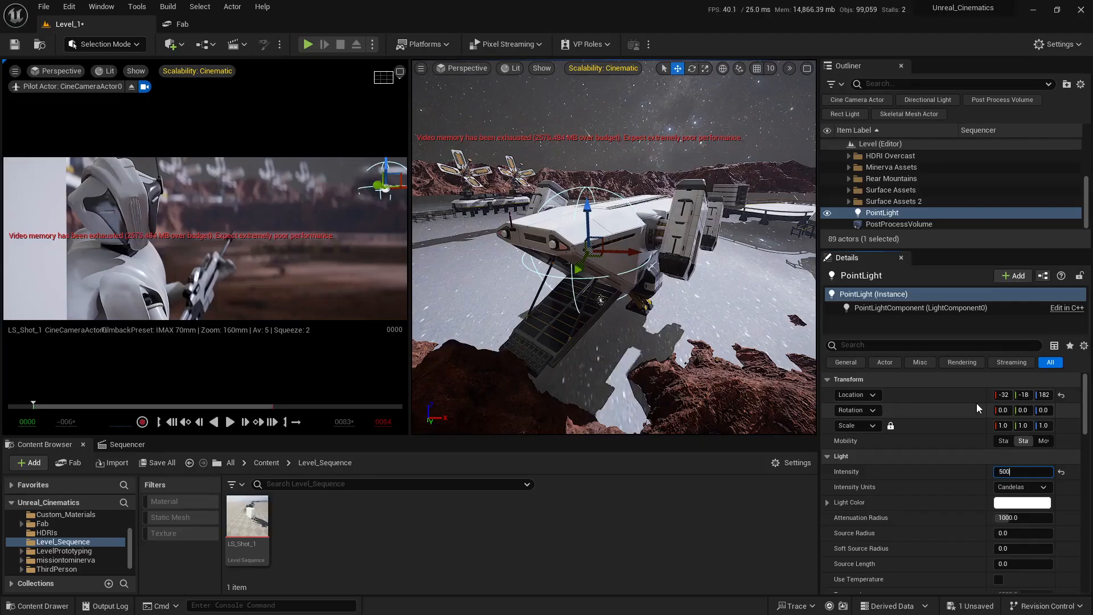
key("Return")
Step: Shift the point light slightly sideways inside the cargo bay and deselect it
key("w")
key("d")
right_click_drag(644, 262, 644, 261)
left_click_drag(625, 244, 606, 244)
key("Escape")
Step: Select the point light in the cargo bay again and reposition it in front of the rear hatch
key("s")
right_click_drag(605, 244, 520, 313)
key("a")
key("w")
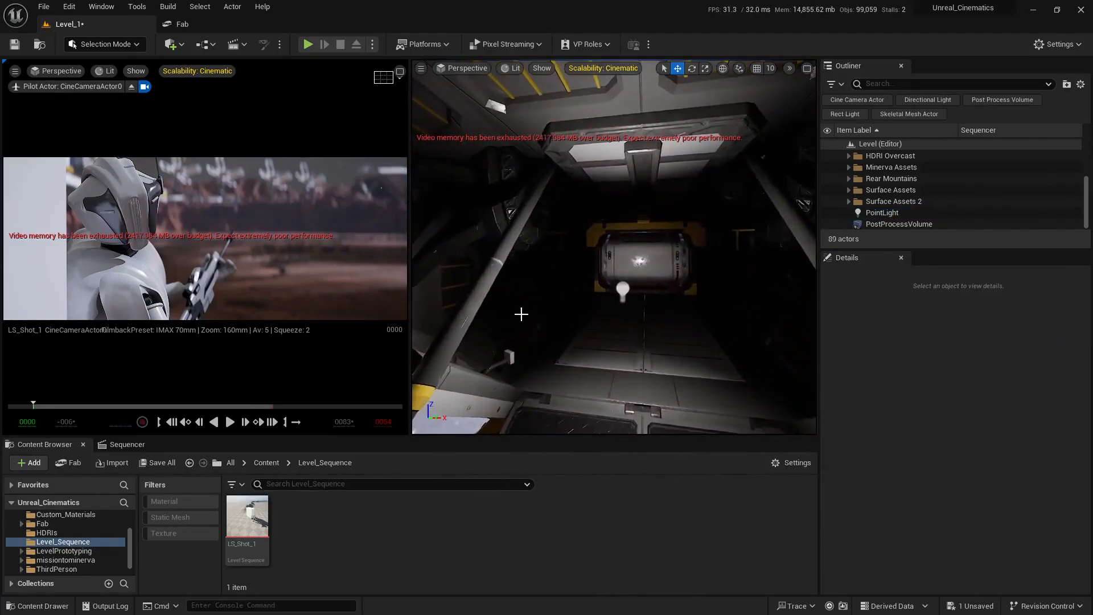
left_click(623, 292)
key("e")
right_click_drag(669, 323, 678, 382)
left_click_drag(620, 338, 644, 340)
Step: Set the cargo bay point light's intensity to 1000 cd and deselect the light
key("s")
mouse_move(644, 339)
right_mouse_down()
mouse_move(644, 370)
mouse_move(633, 372)
mouse_move(636, 354)
right_mouse_up()
scroll(933, 512, "down", 2)
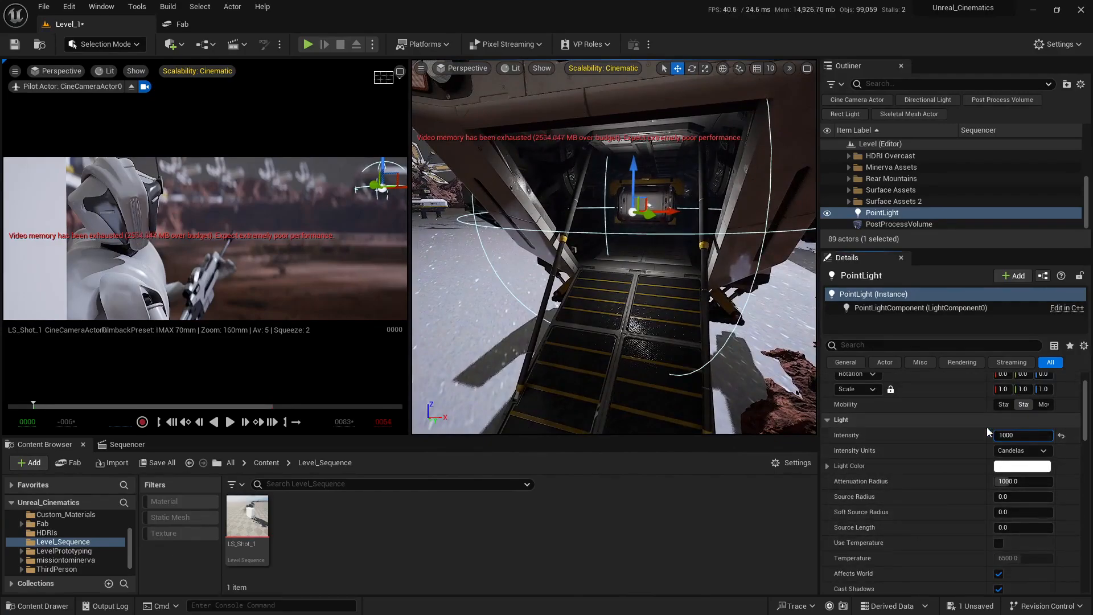
key("Return")
key("Escape")
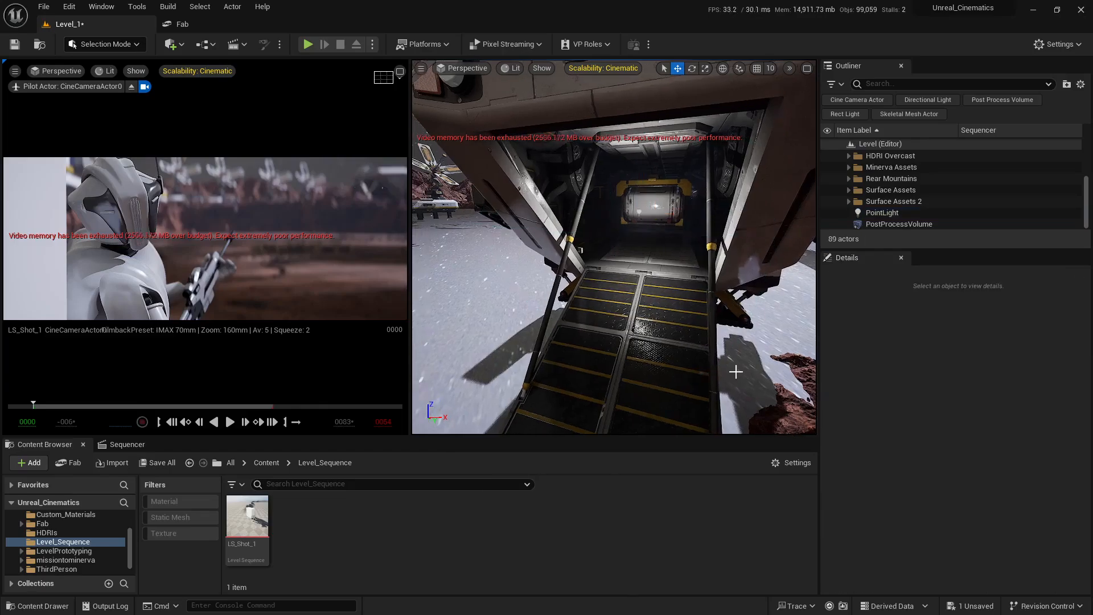
Step: Set the intensity of the point light inside the cargo bay to 300 cd
key("s")
right_click_drag(615, 247, 609, 236)
key("w")
right_click_drag(679, 302, 675, 302)
key("w")
left_click(643, 274)
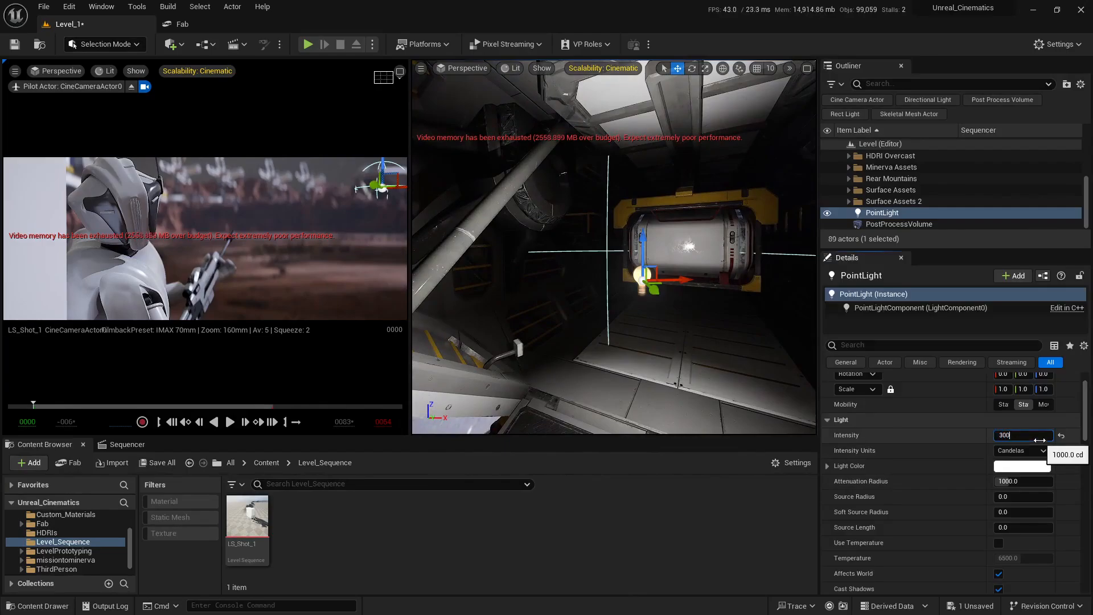
key("Return")
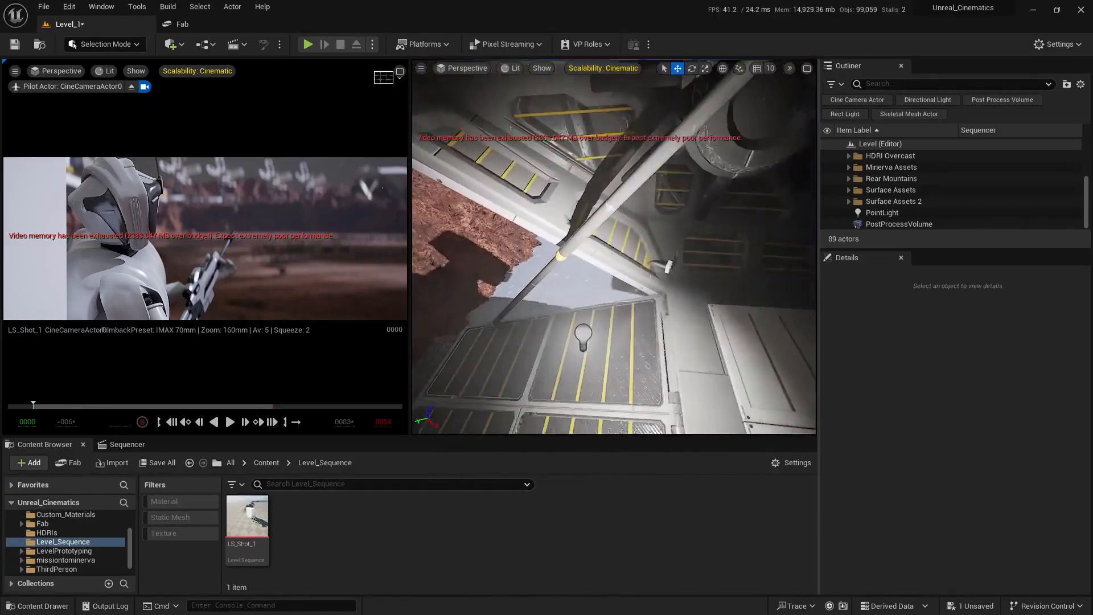
Step: Select the cargo bay point light, increase its attenuation radius to about 5338, and deselect it
left_click(575, 314)
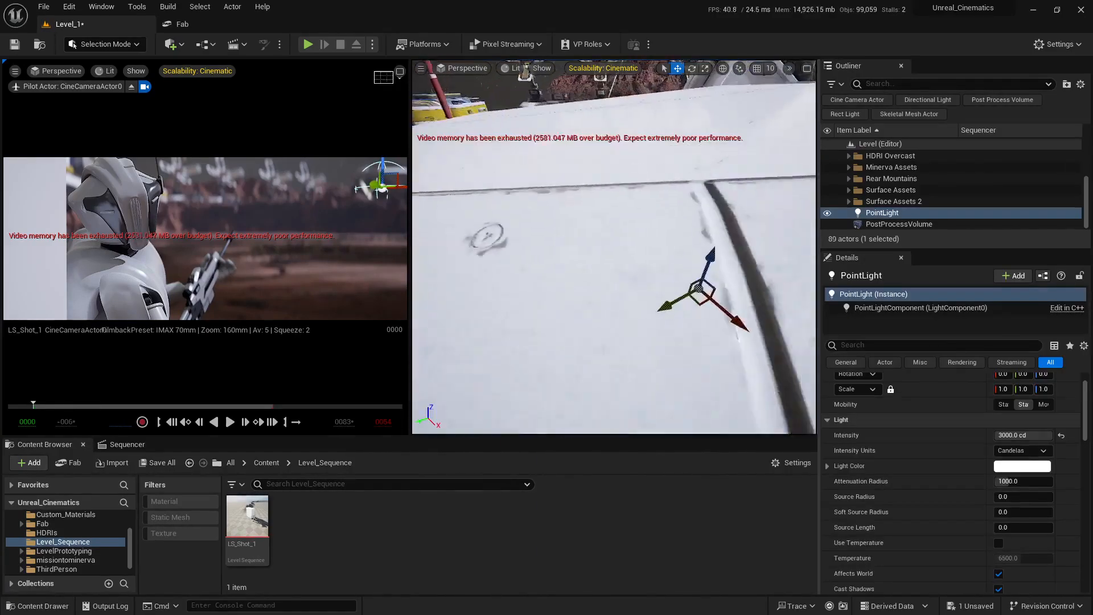
right_click_drag(575, 315, 643, 307)
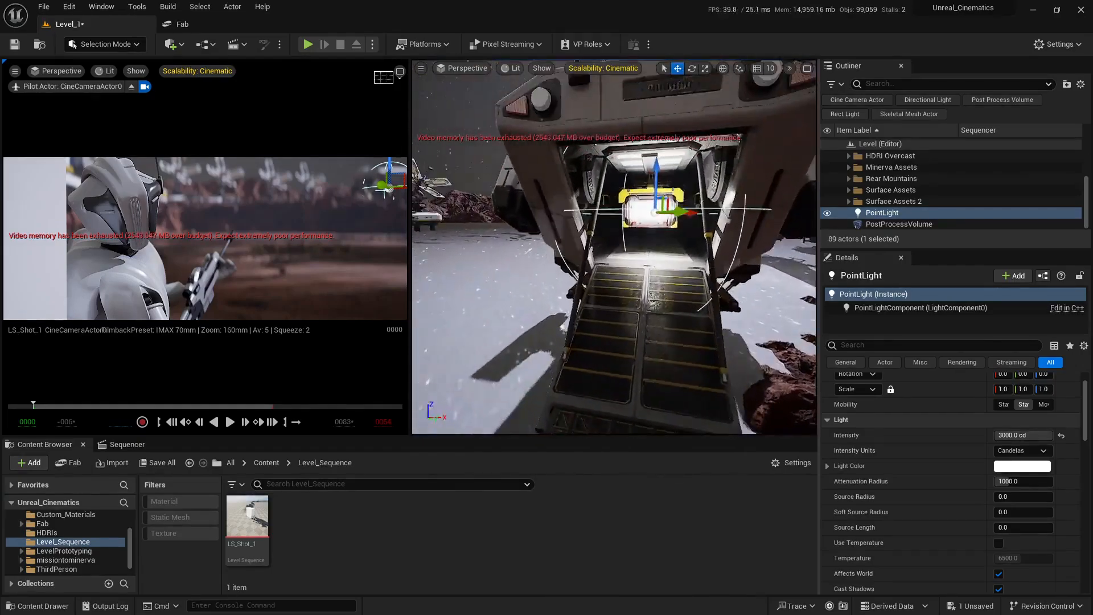
right_click_drag(643, 308, 644, 307)
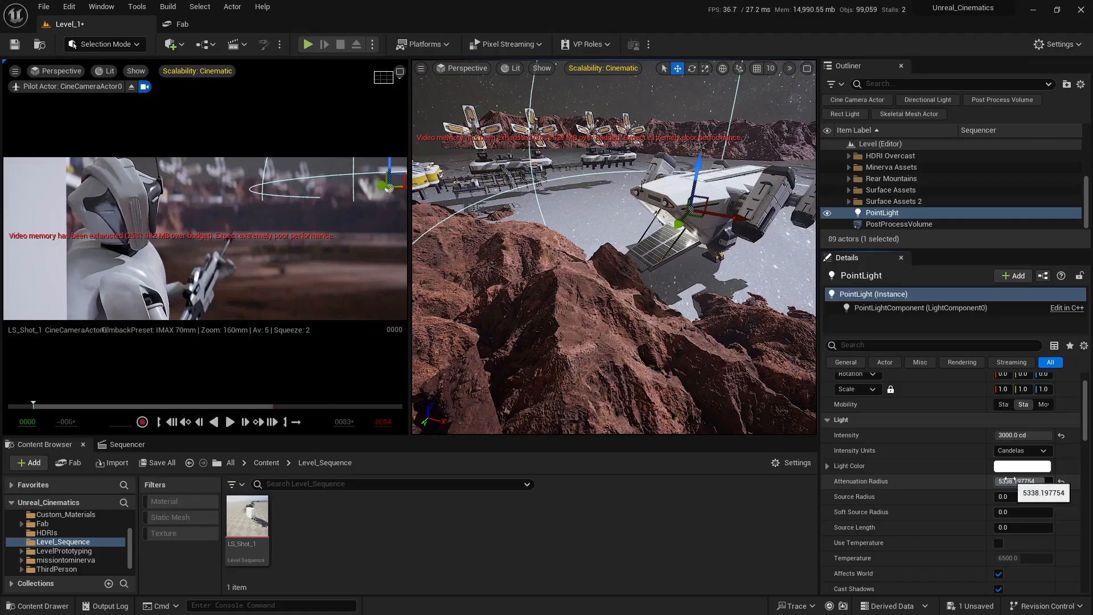
right_click_drag(688, 284, 652, 257)
key("Escape")
Step: Select the point light inside the cargo bay and shift it sideways toward the middle of the floor
key("w")
left_click(700, 250)
key("w")
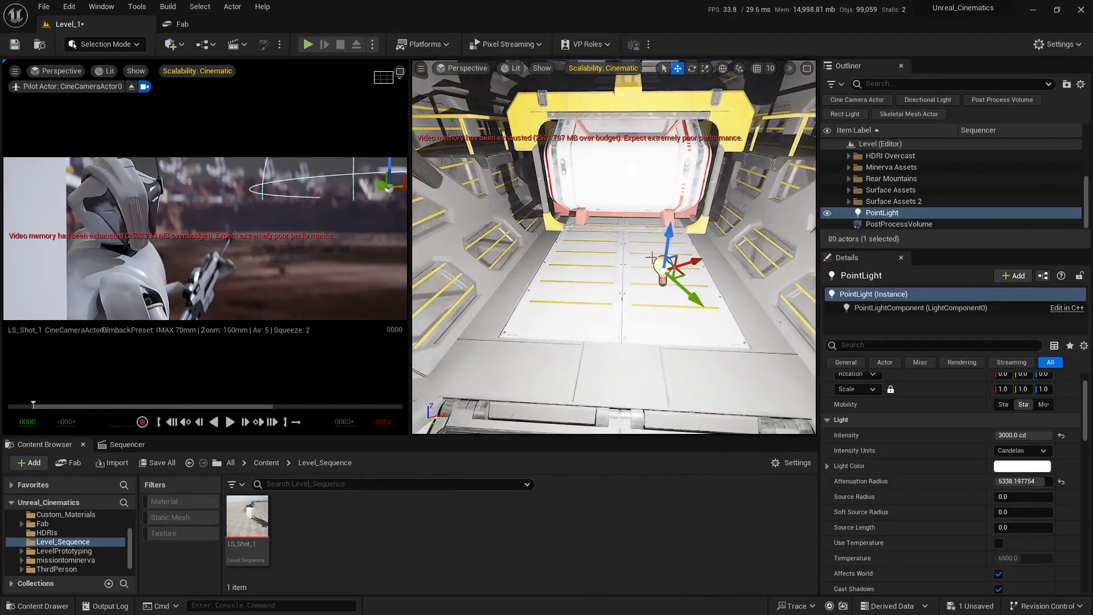
left_click_drag(685, 272, 673, 275)
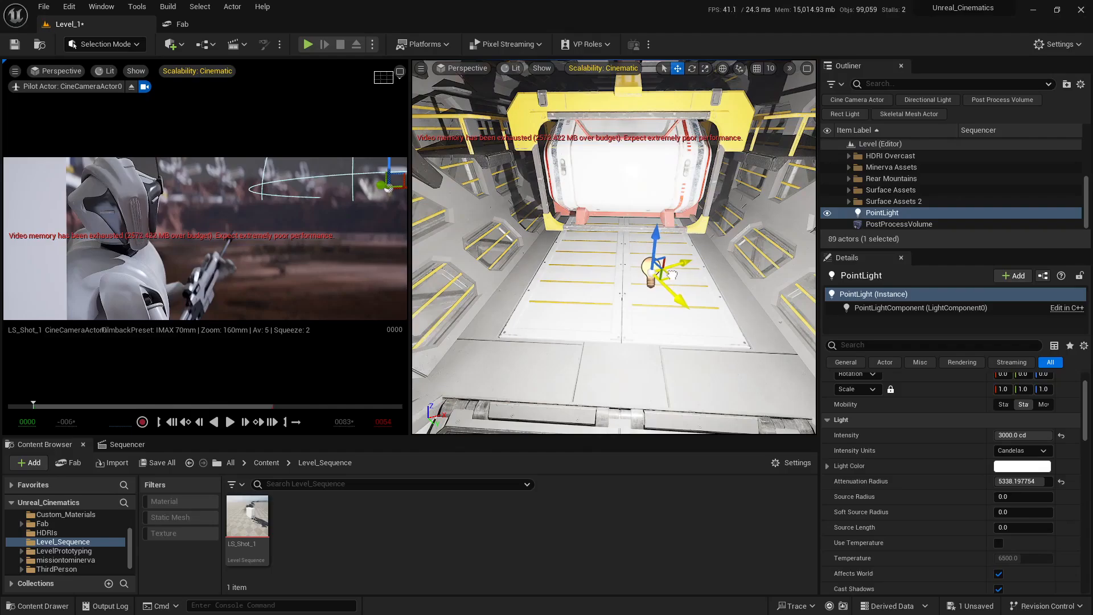
Step: Set the cargo bay point light's intensity to 1000 cd and save the level
right_click_drag(672, 275, 671, 275)
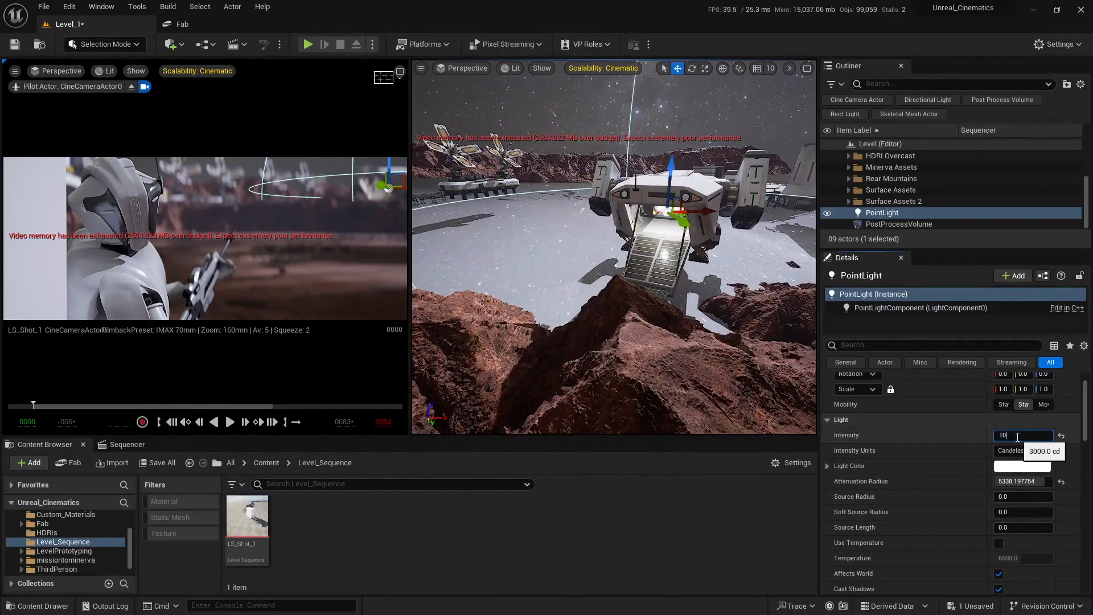
key("Return")
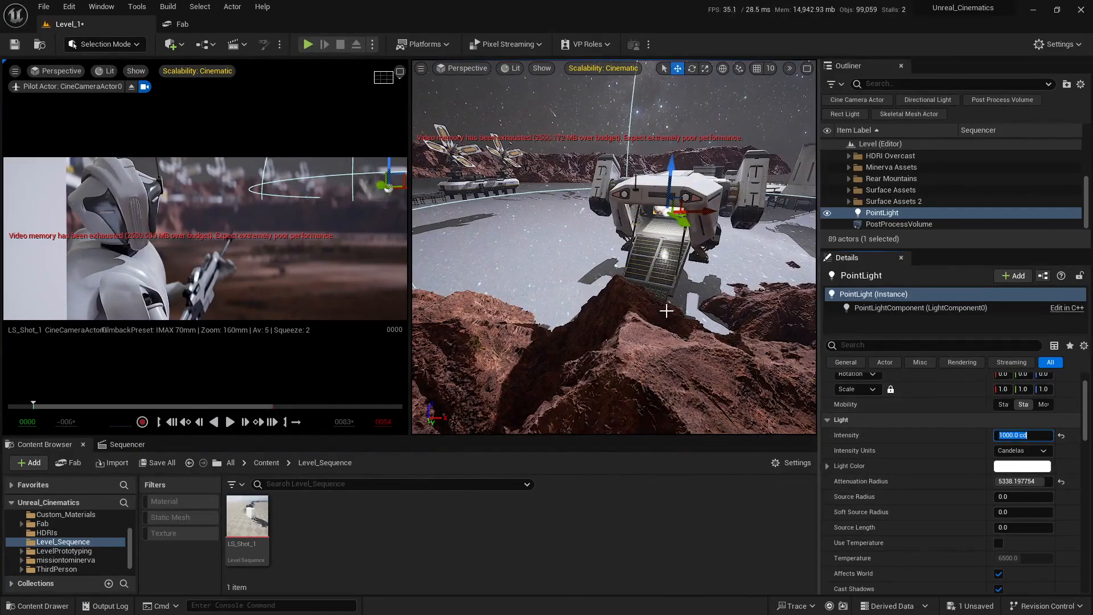
right_click_drag(665, 310, 697, 289)
key("Escape")
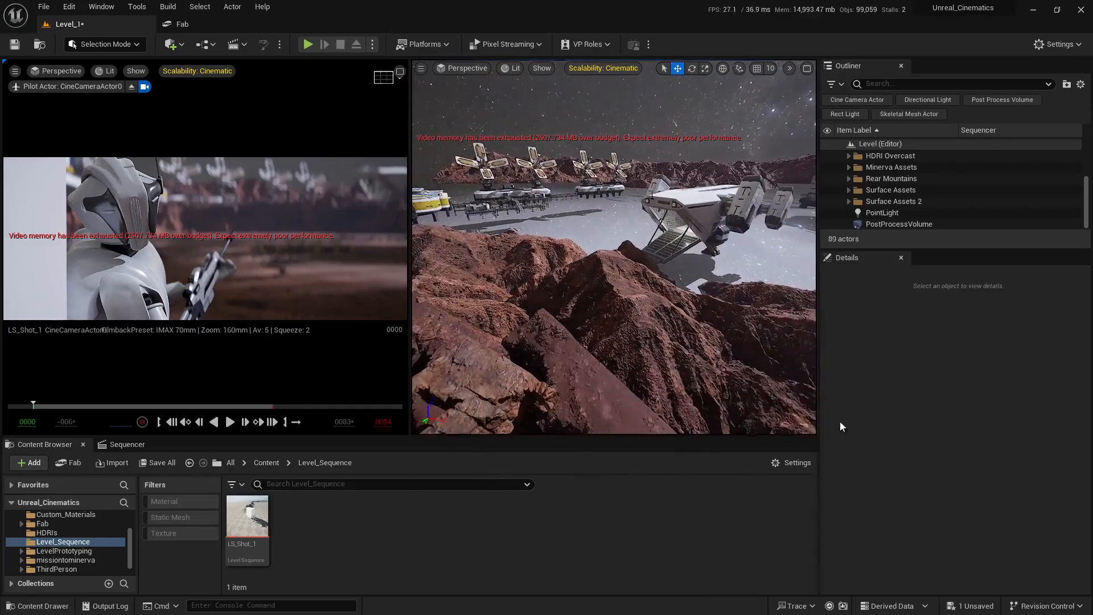
left_click(971, 606)
left_click(636, 429)
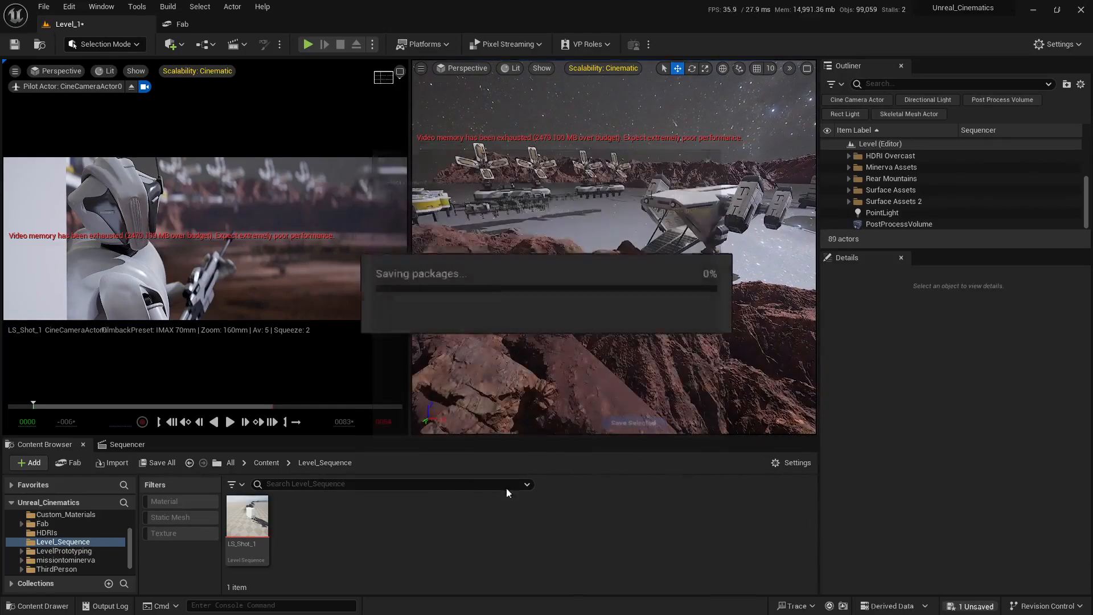
Step: Scrub the LS_Shot_1 sequence to frame 15 and toggle the point light's visibility to compare its effect in the shot
left_click(128, 447)
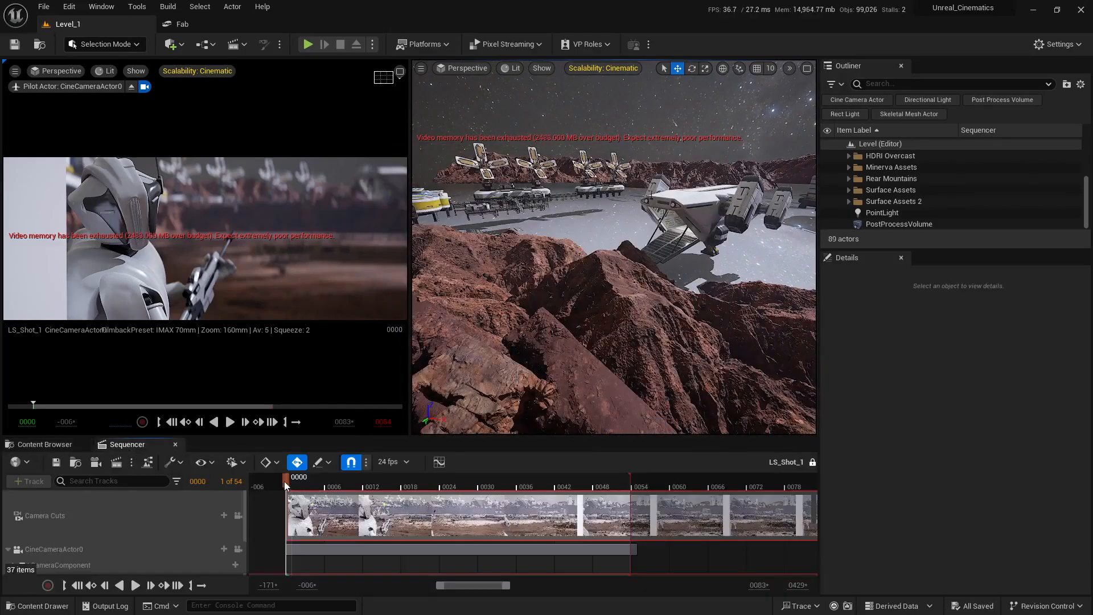
left_click_drag(285, 480, 385, 473)
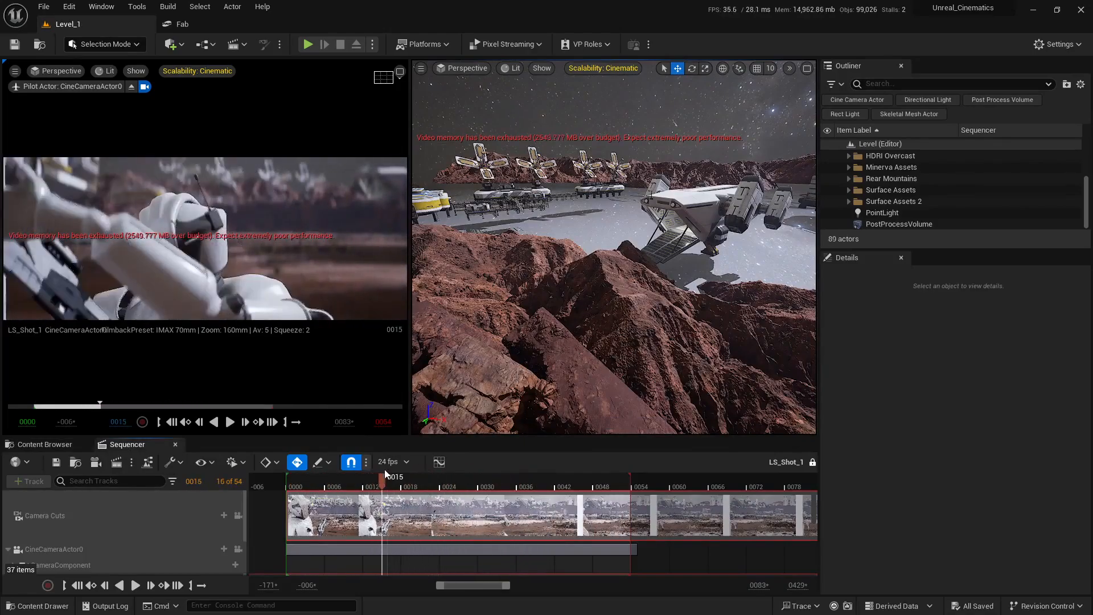
left_click(828, 213)
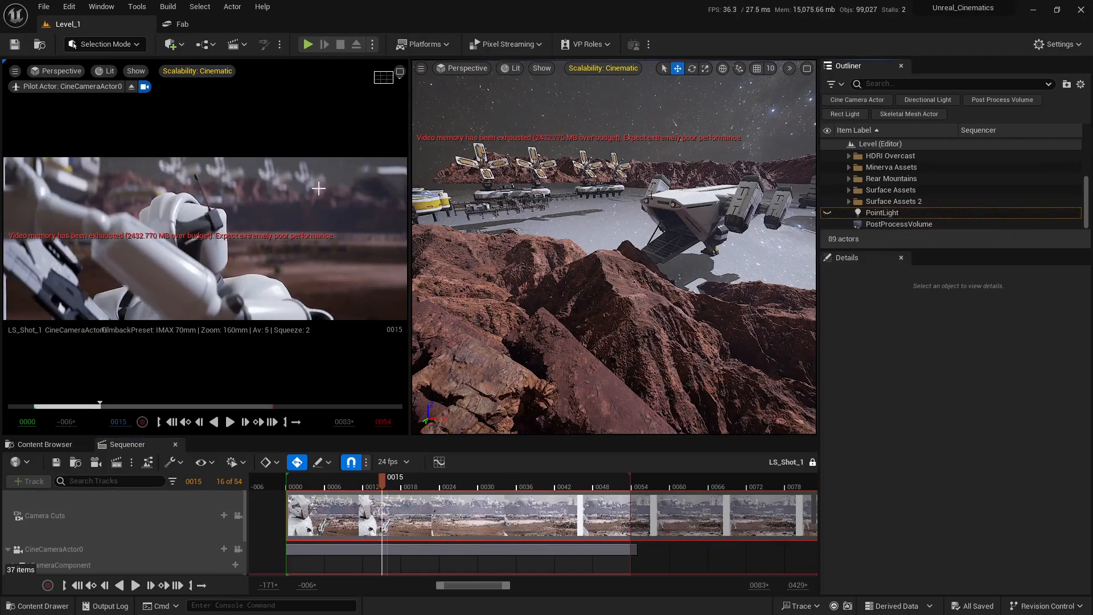
left_click(828, 213)
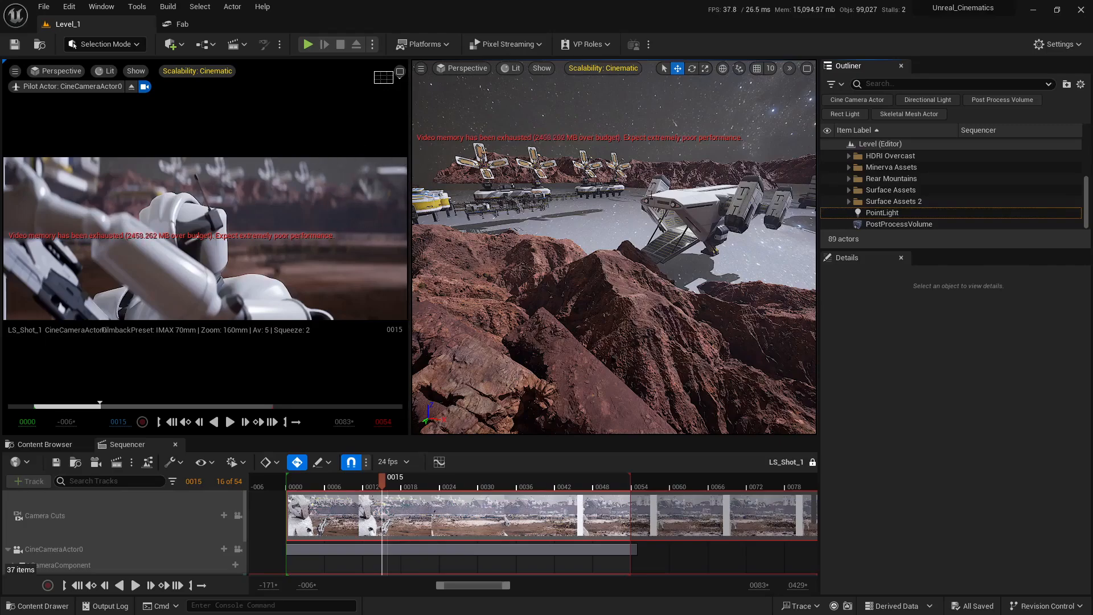
Step: Duplicate the cargo bay point light and pull the copy out of the spacecraft toward the power station towers
right_click_drag(622, 216, 734, 215)
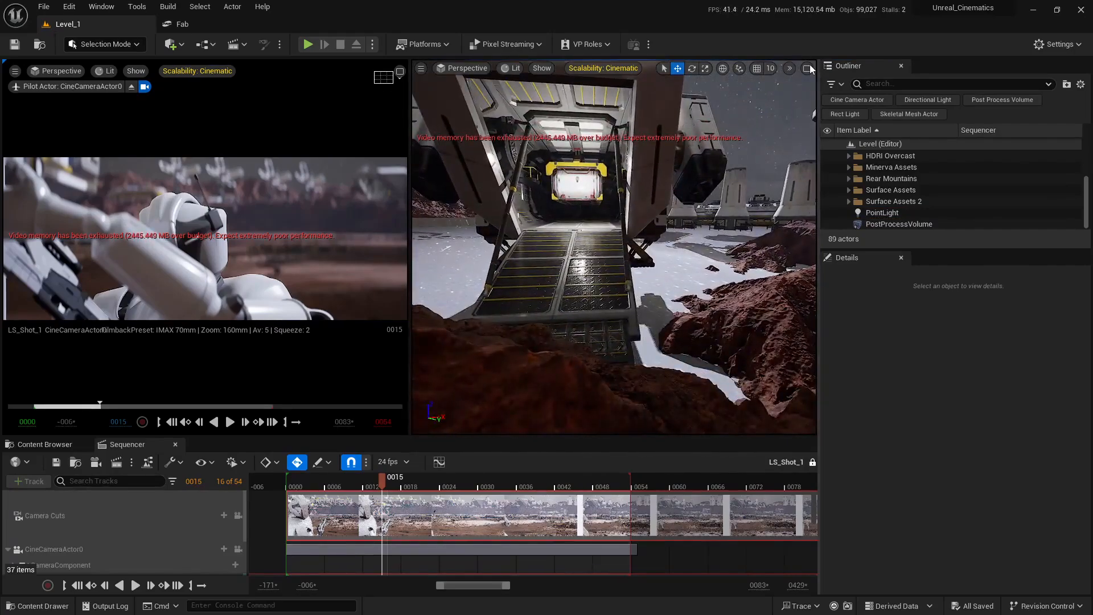
left_click(807, 68)
right_click_drag(410, 244, 319, 183)
left_click(349, 276)
key("f")
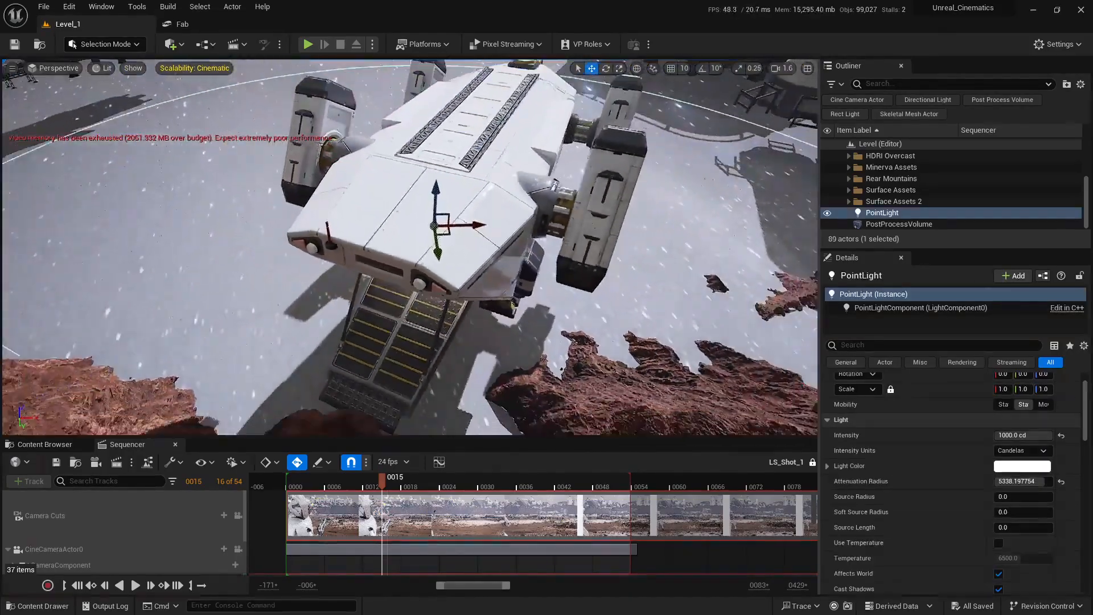
right_click_drag(349, 275, 422, 235)
scroll(378, 274, "up", 2)
left_click_drag(376, 224, 635, 269, "alt")
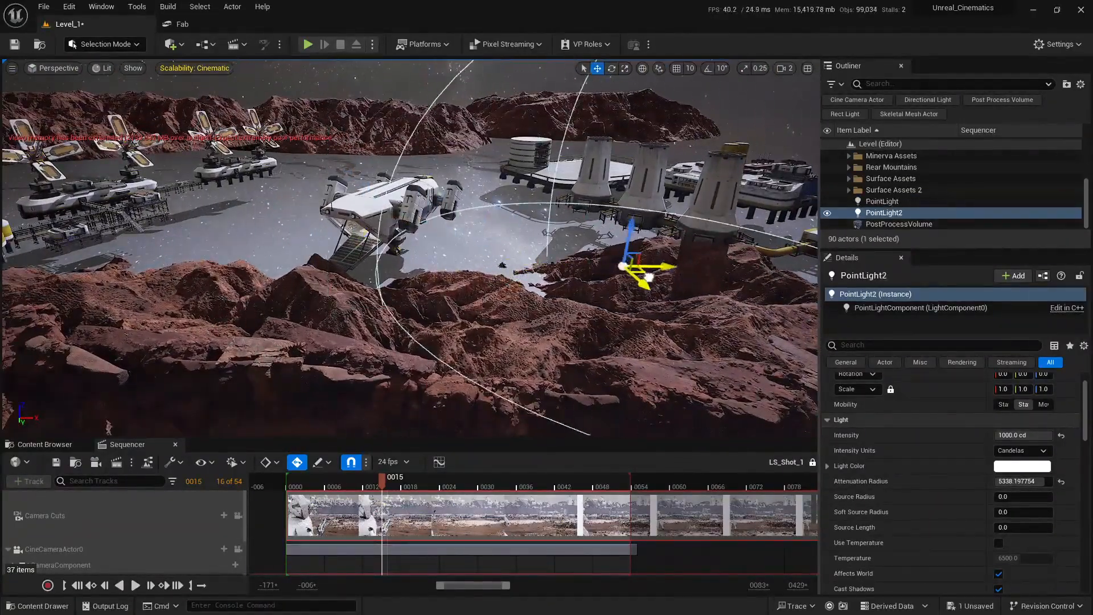
Step: Place the duplicated point light between the power station towers and the neighbouring buildings, raise it slightly, and restore the two-viewport layout
right_click_drag(635, 269, 652, 307)
scroll(660, 265, "up", 1)
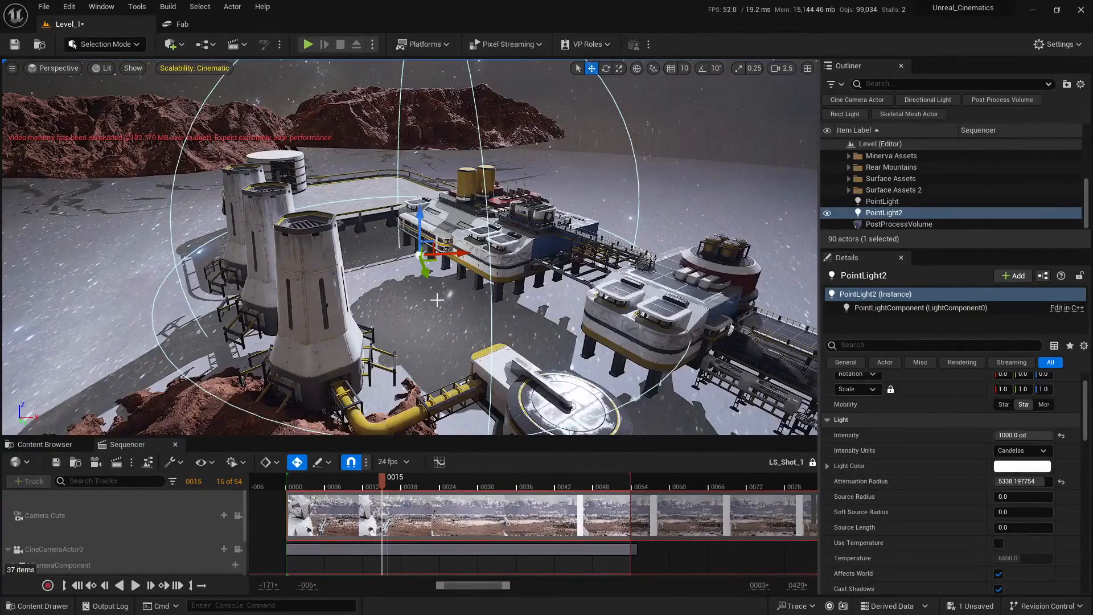
right_click_drag(437, 299, 388, 255)
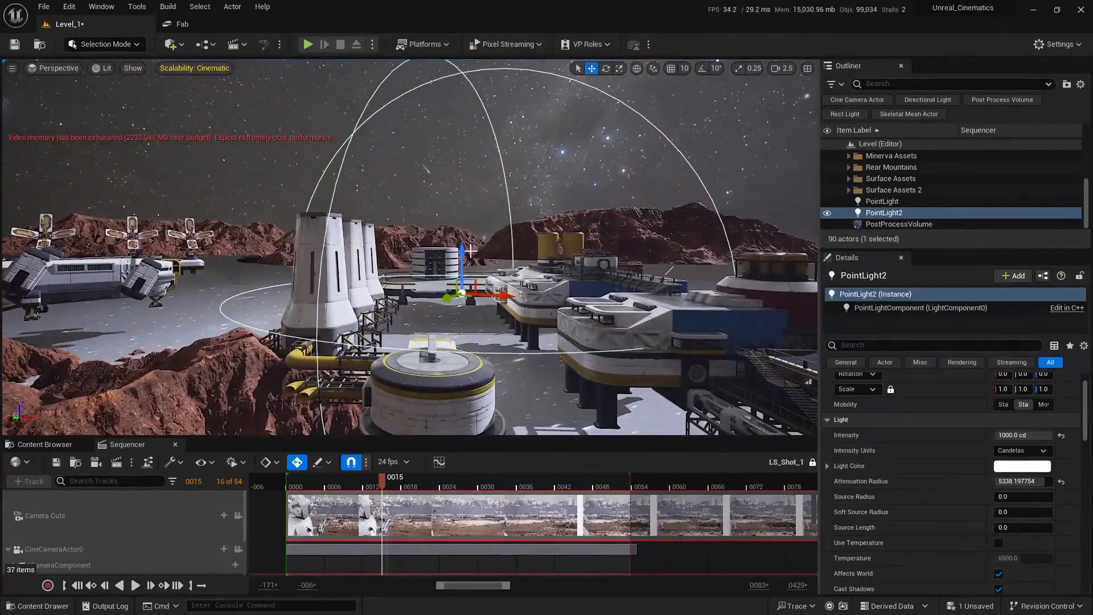
left_click_drag(462, 256, 462, 249)
left_click(813, 68)
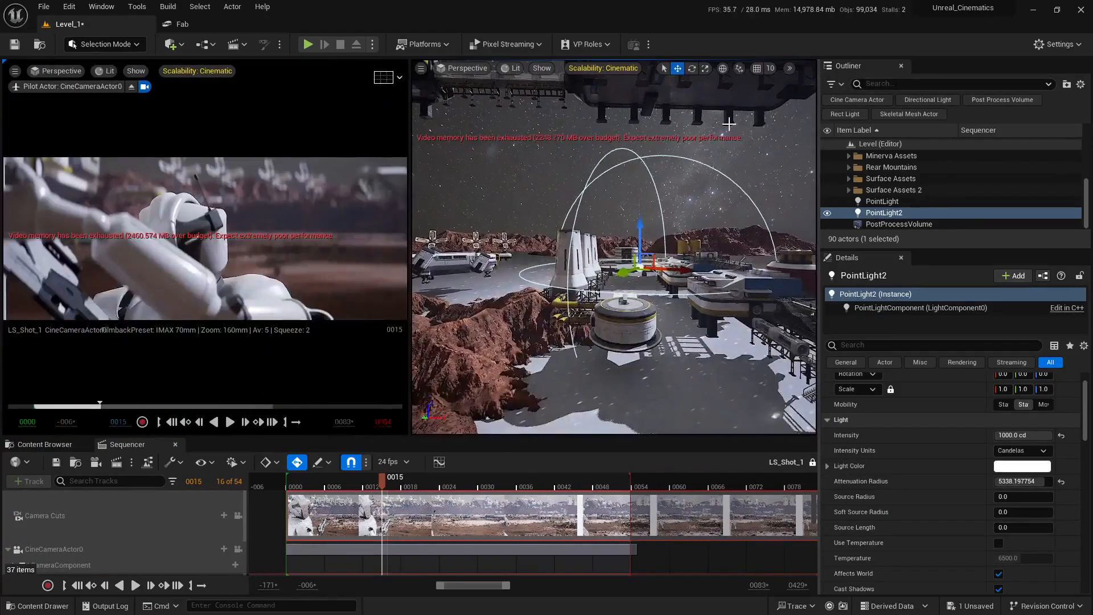
Step: Scrub the sequence to frame 41 and raise PointLight2's attenuation radius to 16384
left_click_drag(384, 484, 553, 490)
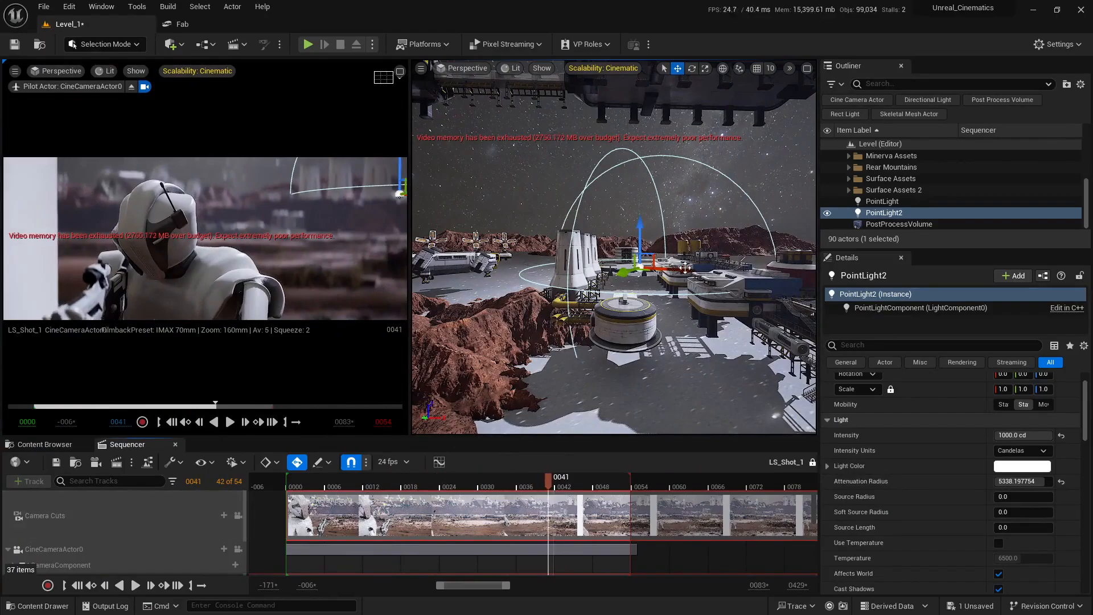
right_click_drag(666, 273, 664, 299)
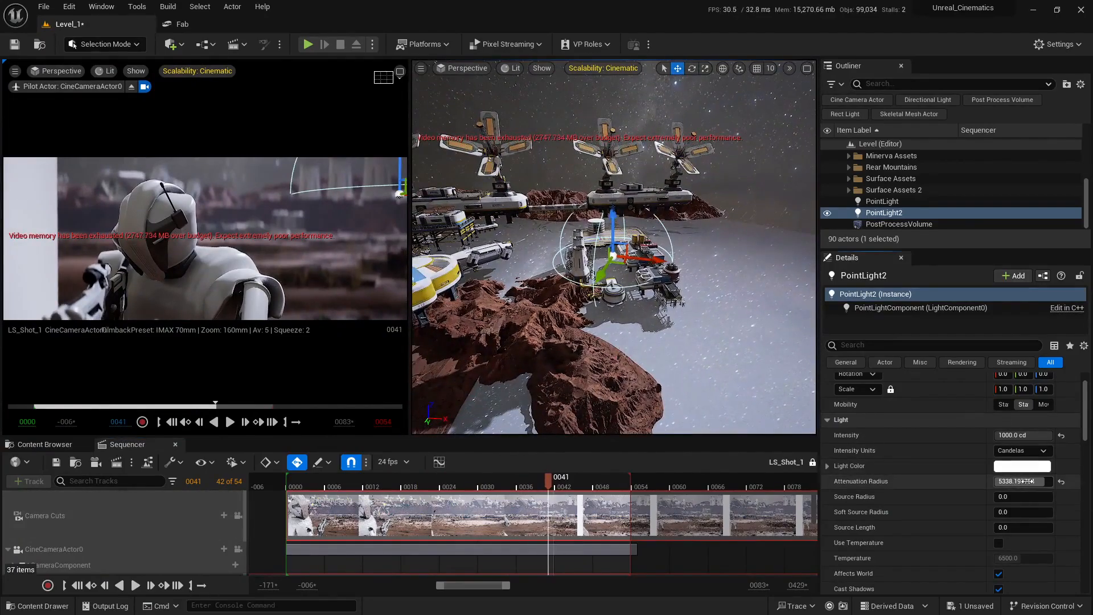
left_click_drag(1025, 482, 1081, 481)
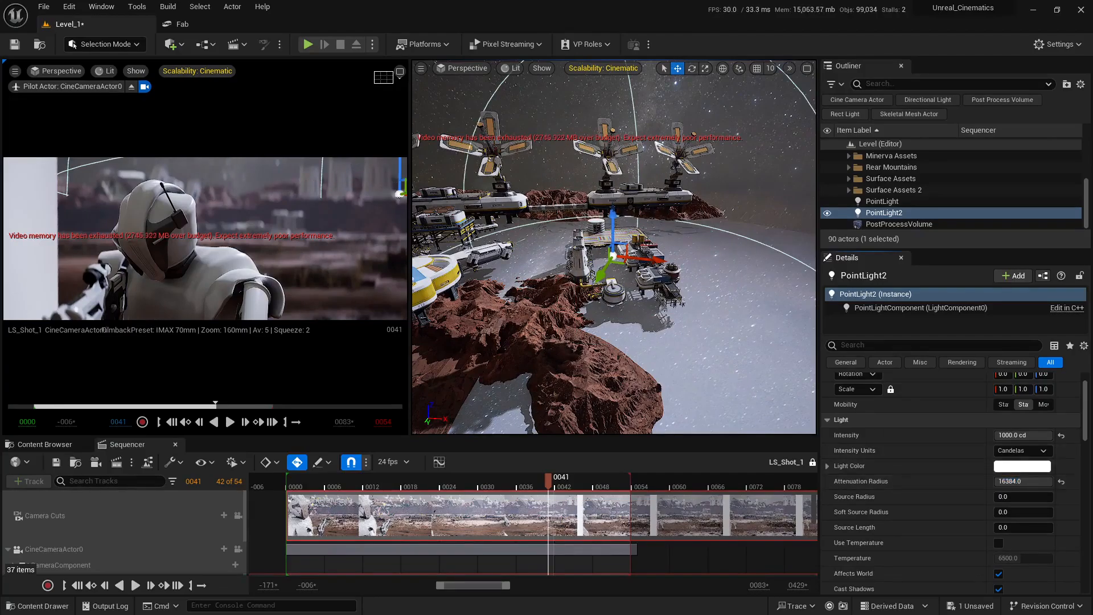
Step: Move PointLight2 higher above the power station and set its intensity to 3000 cd
key("w")
mouse_move(687, 251)
right_mouse_down()
mouse_move(686, 237)
mouse_move(687, 251)
right_mouse_up()
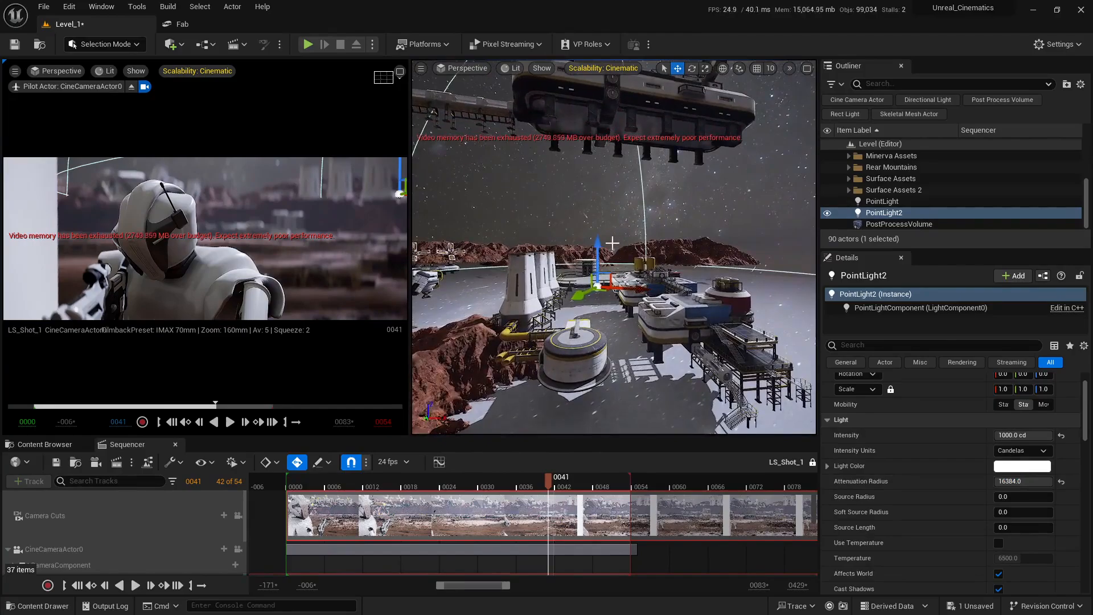
left_click_drag(598, 242, 598, 212)
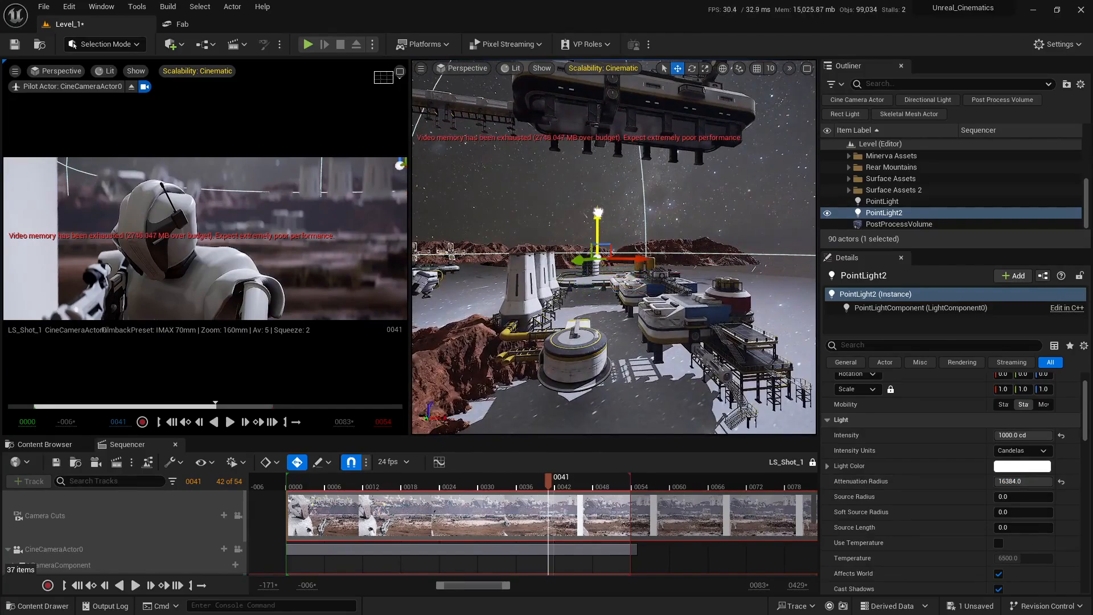
left_click(1036, 435)
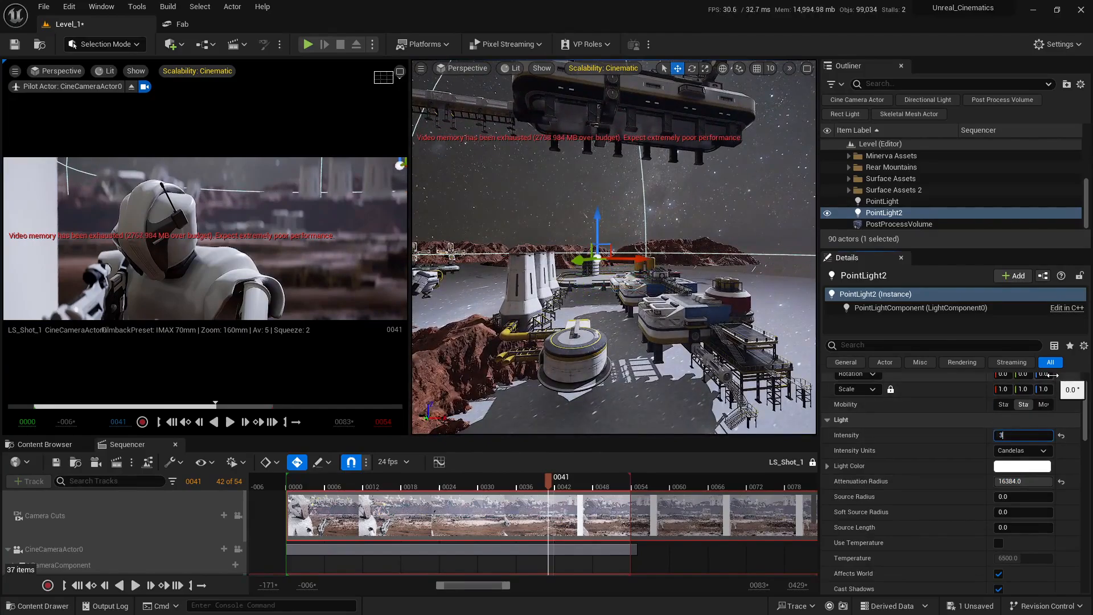
key("Return")
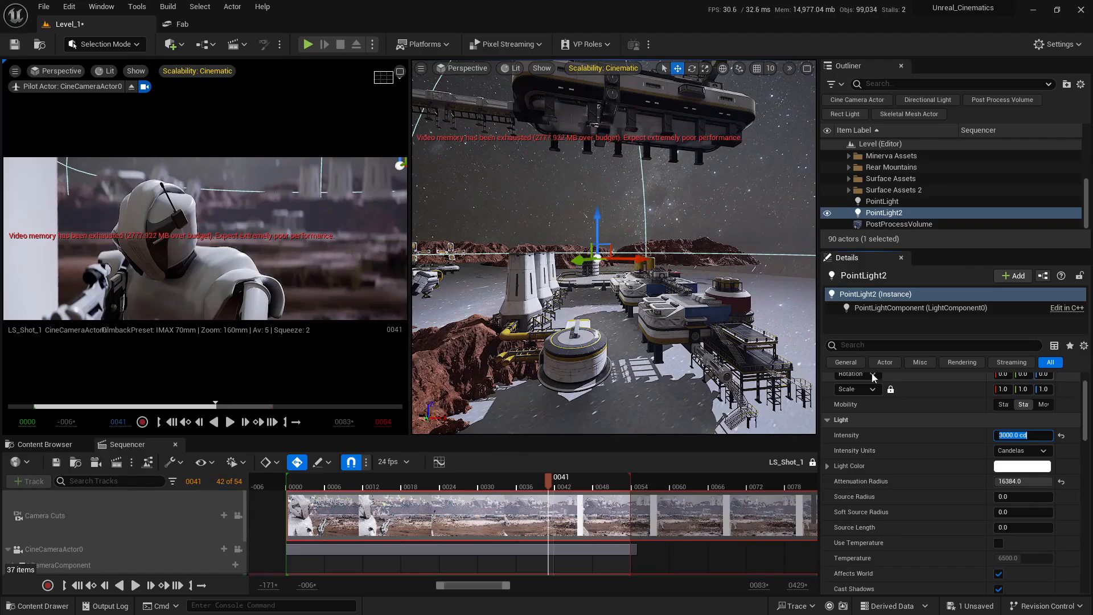
Step: Reduce PointLight2's attenuation radius to 10000, checking its extent around the power station
key("s")
right_click_drag(614, 250, 575, 248)
key("w")
key("s")
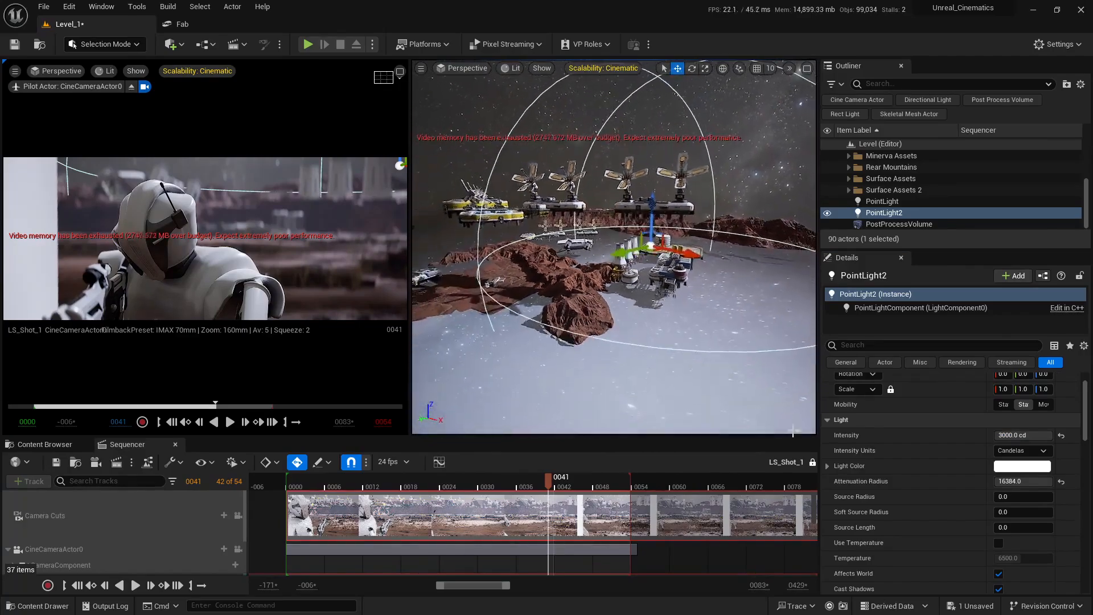
mouse_move(1036, 482)
left_mouse_down()
mouse_move(991, 482)
mouse_move(1048, 482)
left_mouse_up()
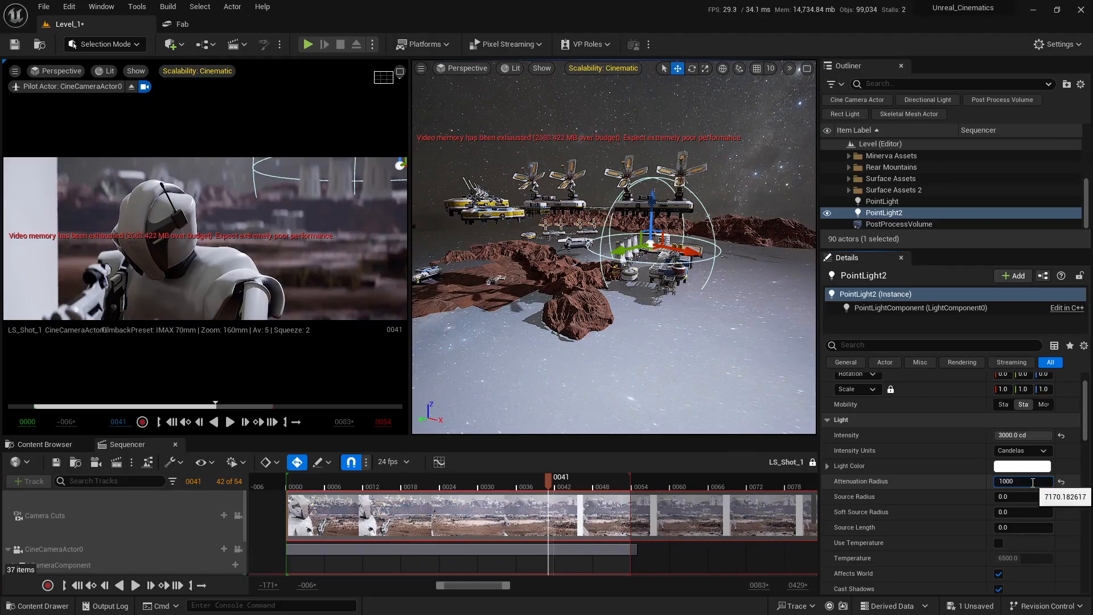
key("w")
right_click_drag(764, 268, 771, 272)
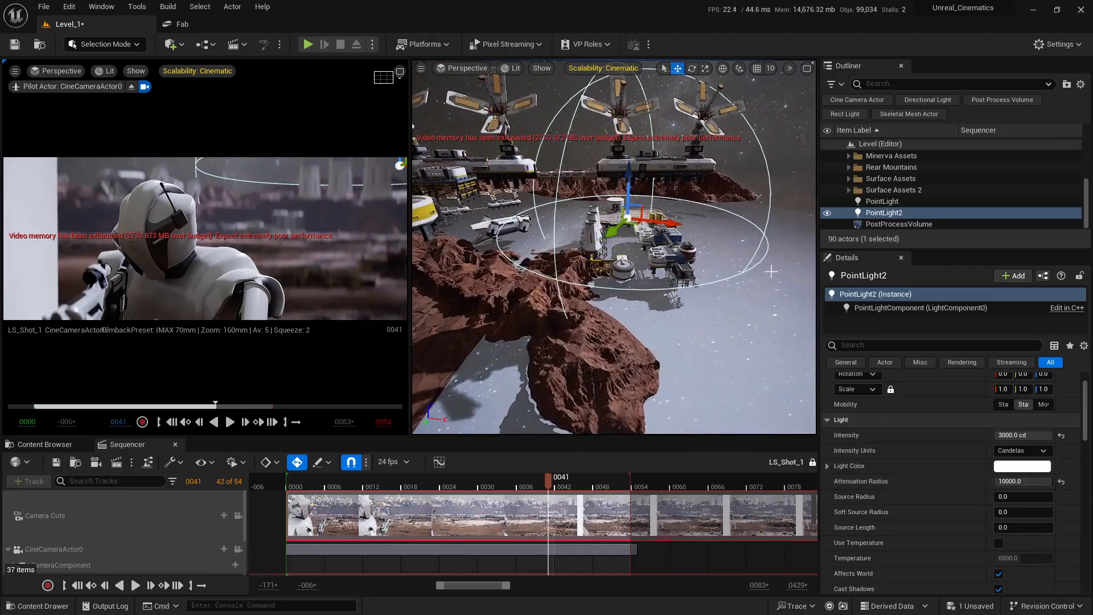
Step: Toggle PointLight2's visibility to compare its effect and fine-tune its height beside the power station towers
left_click(827, 214)
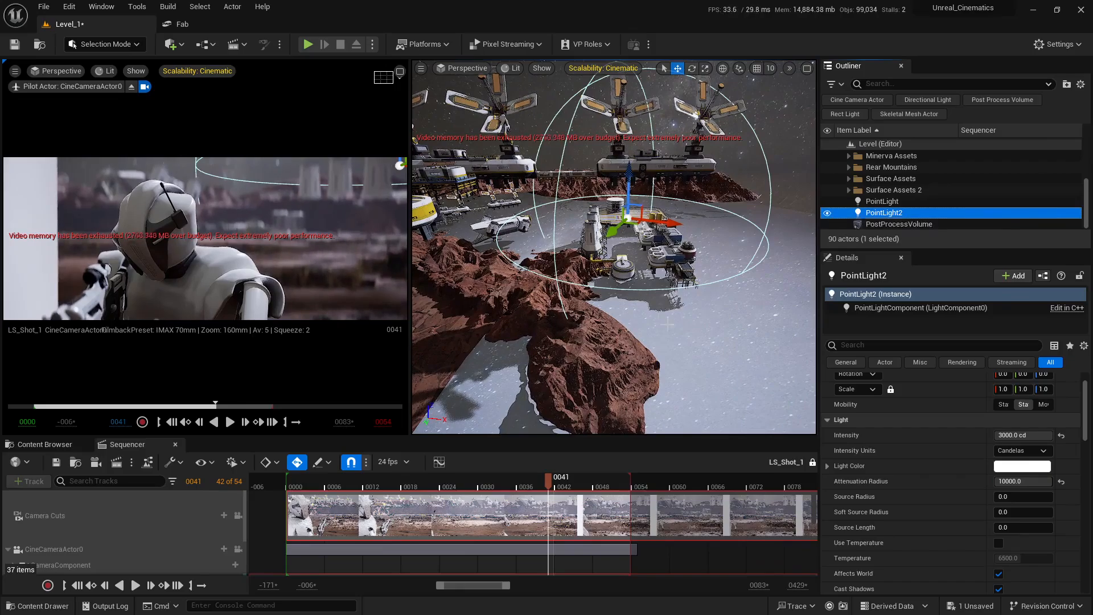
key("w")
right_click_drag(757, 245, 705, 223)
key("w")
mouse_move(690, 209)
left_mouse_down()
mouse_move(672, 318)
mouse_move(669, 209)
left_mouse_up()
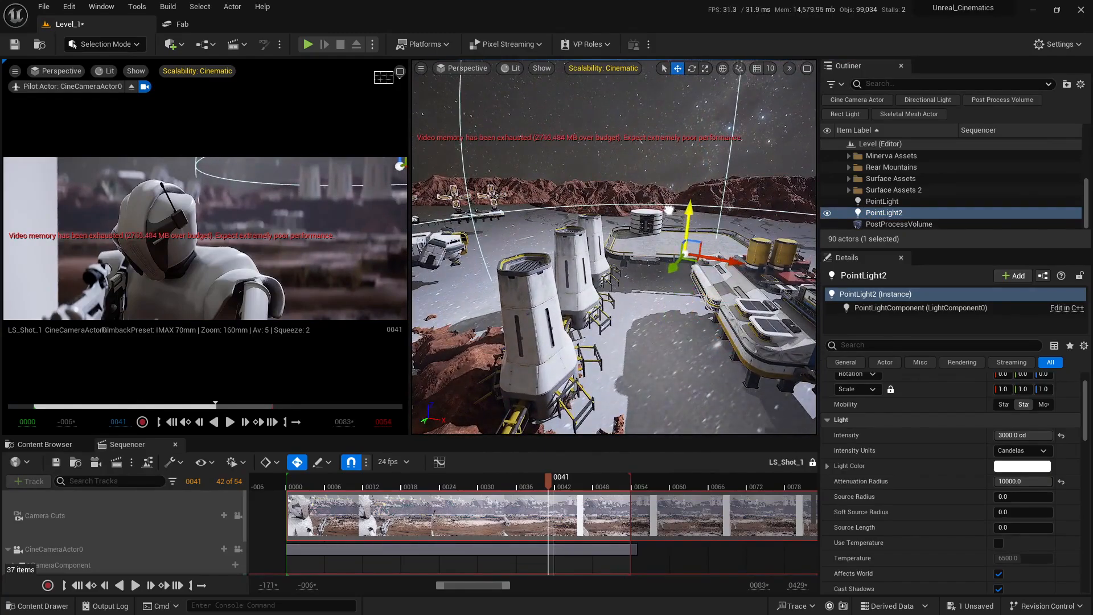
Step: Set PointLight2's intensity to 10000 cd and select the power station building beneath the light
right_click_drag(576, 266, 603, 253)
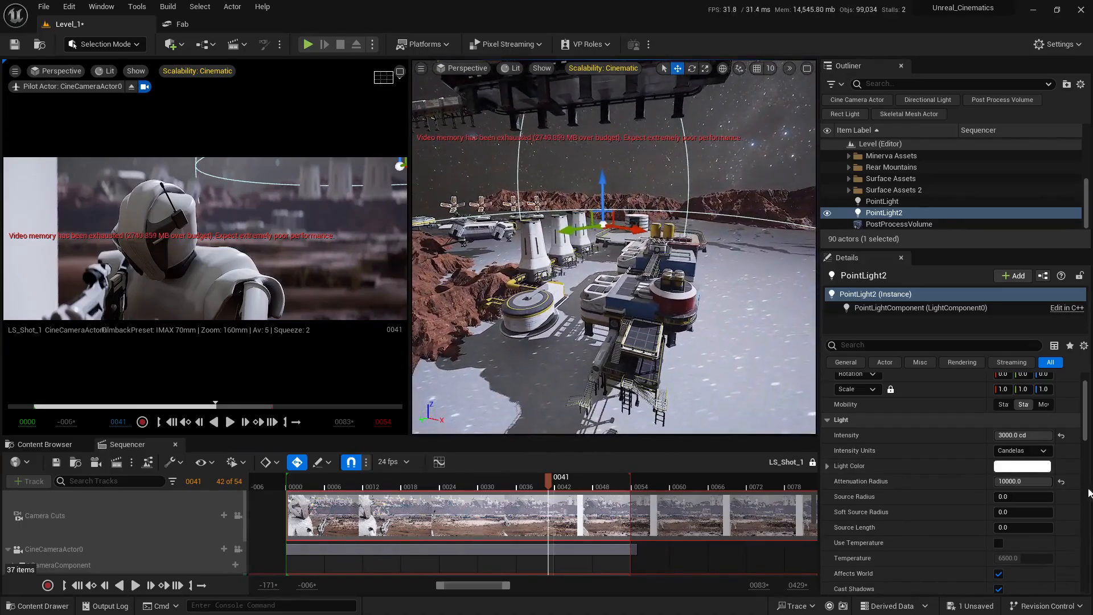
left_click(1005, 434)
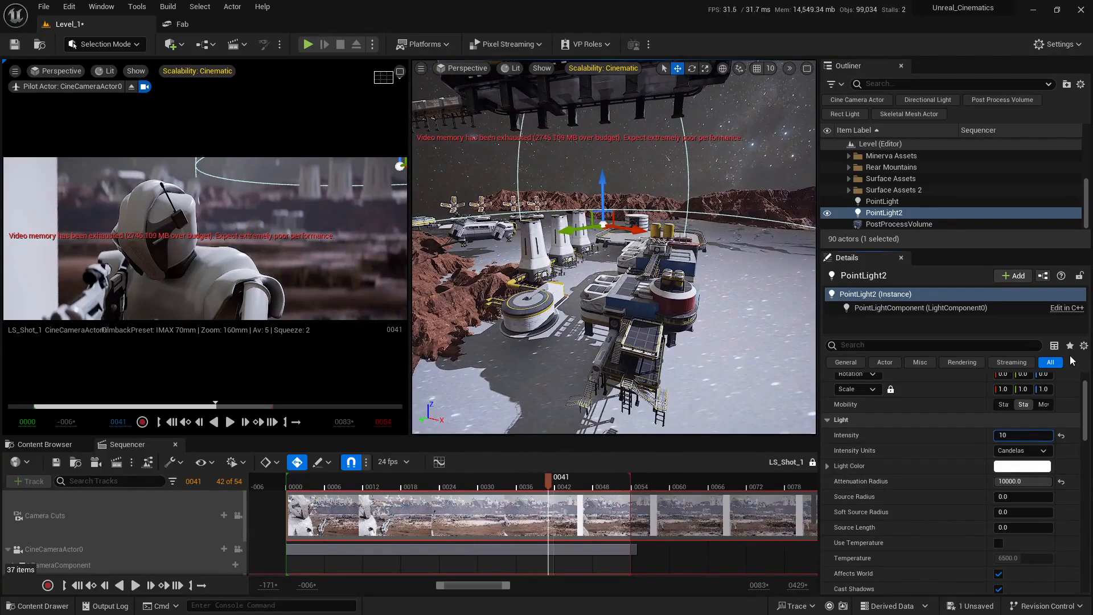
type("10000")
key("Return")
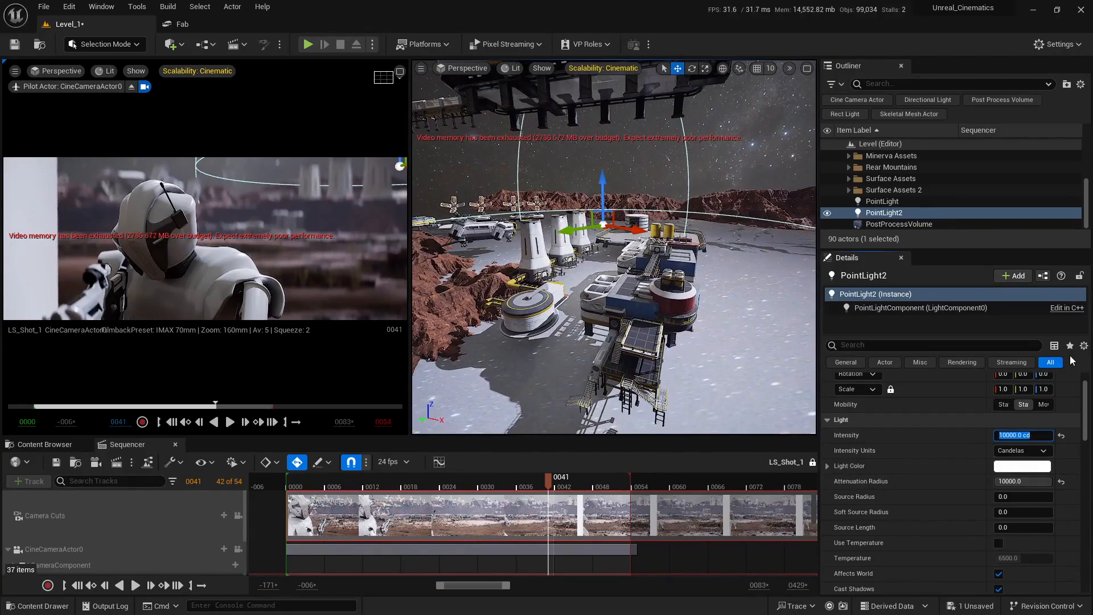
left_click(686, 310)
key("a")
right_click_drag(686, 311, 688, 311)
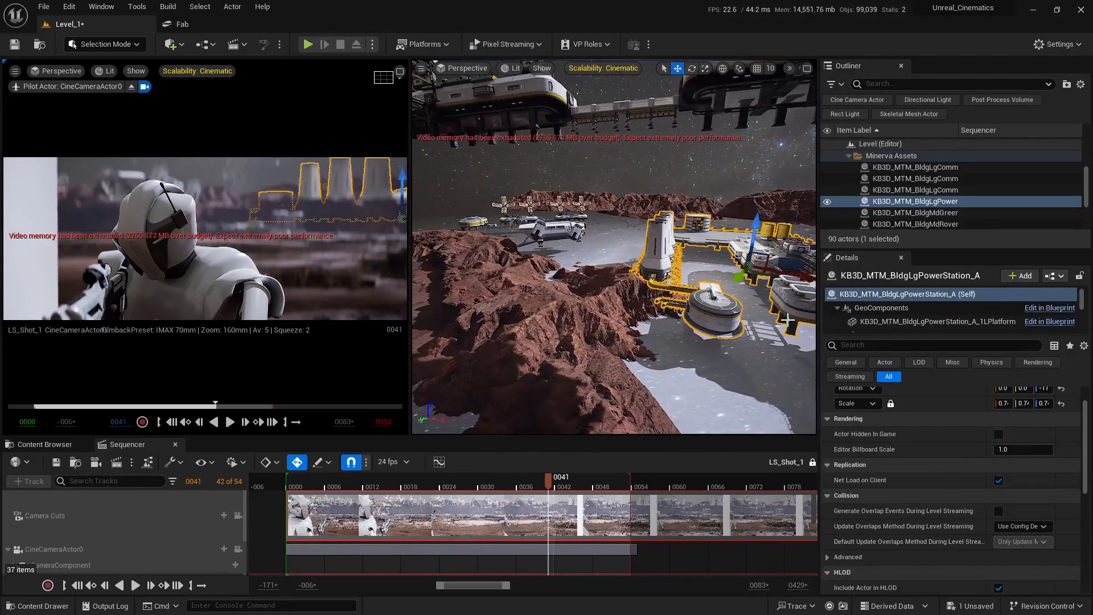
Step: Undo the power station selection and raise PointLight2 slightly beside the towers
key("ctrl+z")
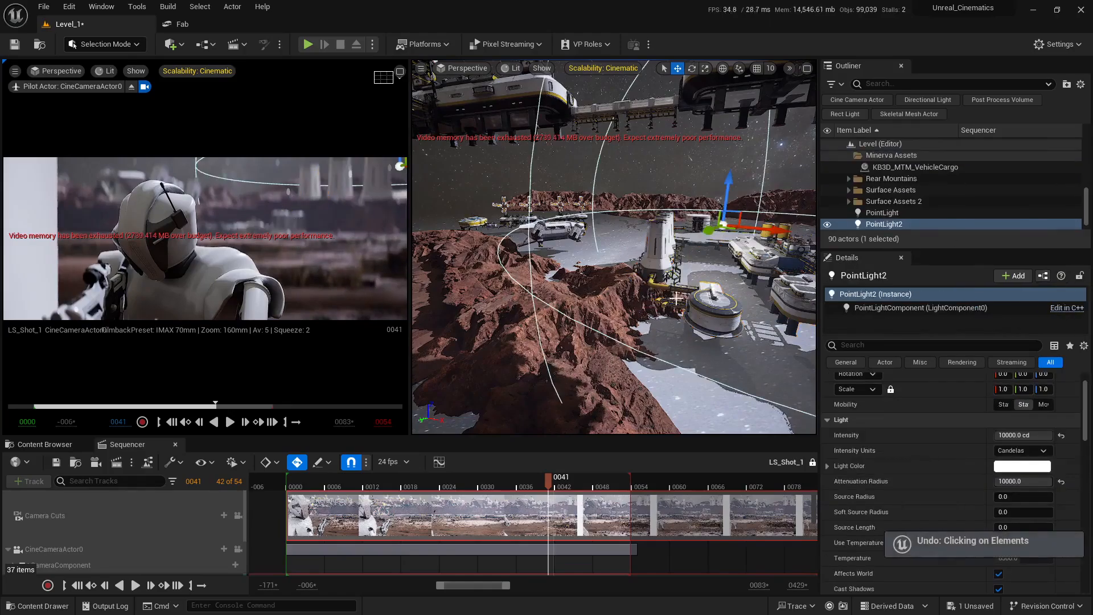
key("f")
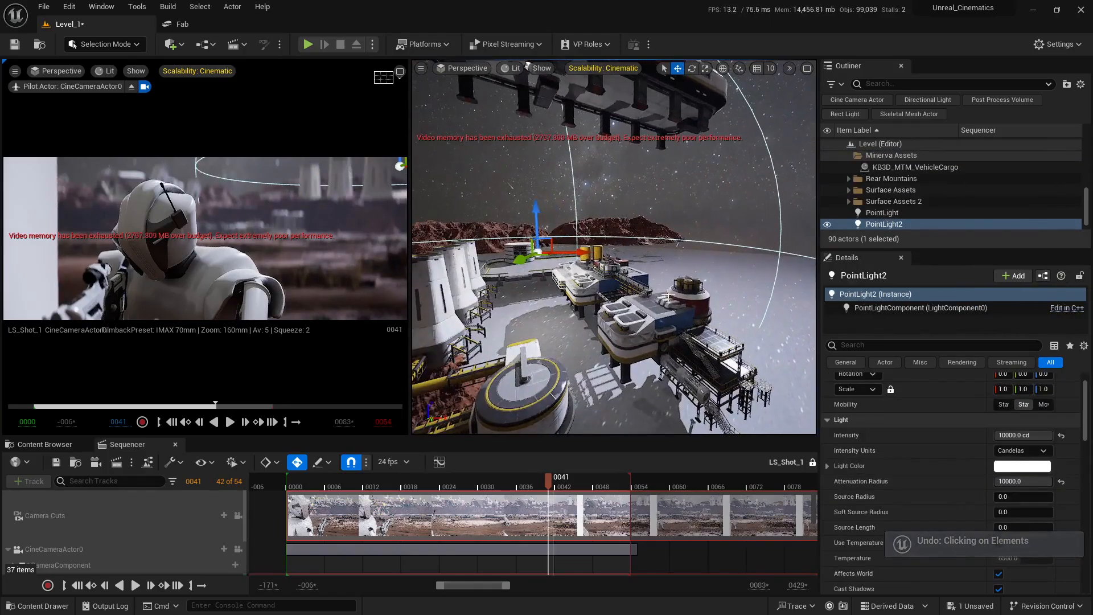
key("d")
right_click_drag(688, 310, 670, 199)
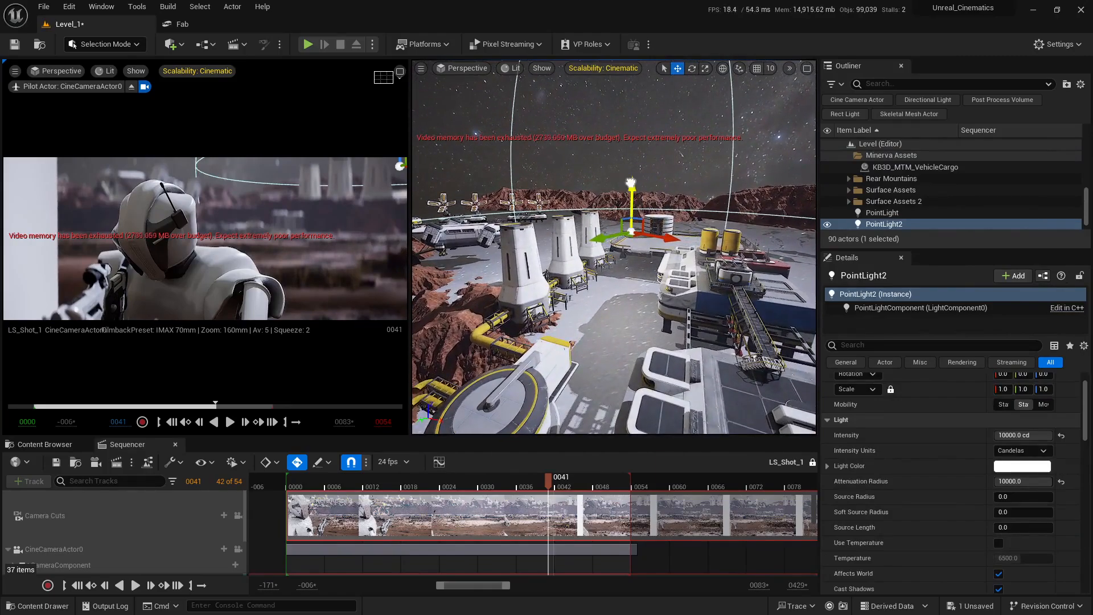
left_click_drag(631, 182, 601, 193)
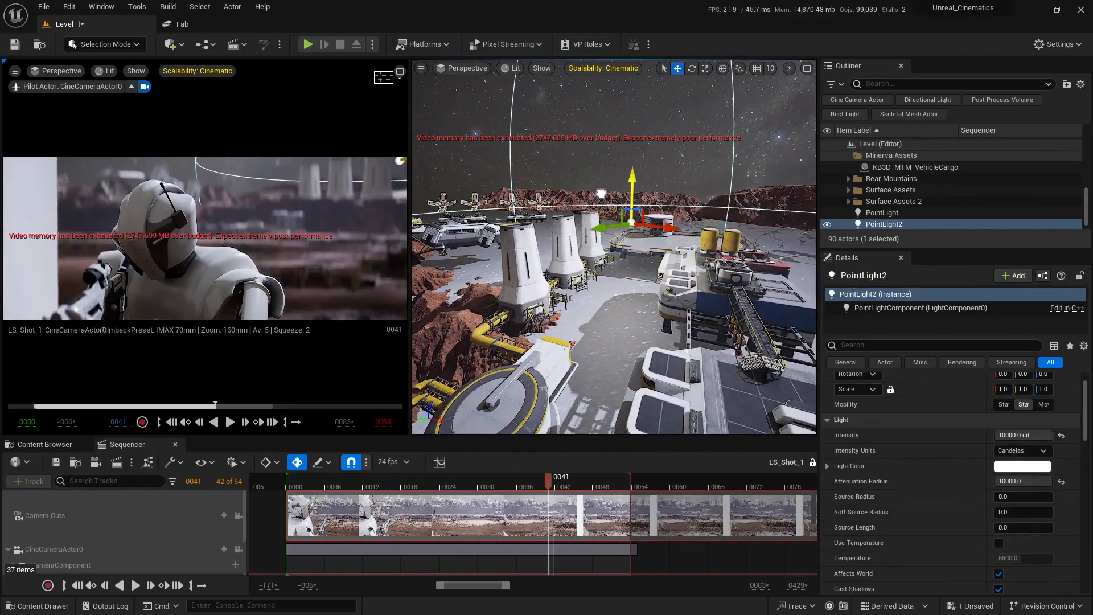
key("w")
right_click_drag(647, 262, 632, 296)
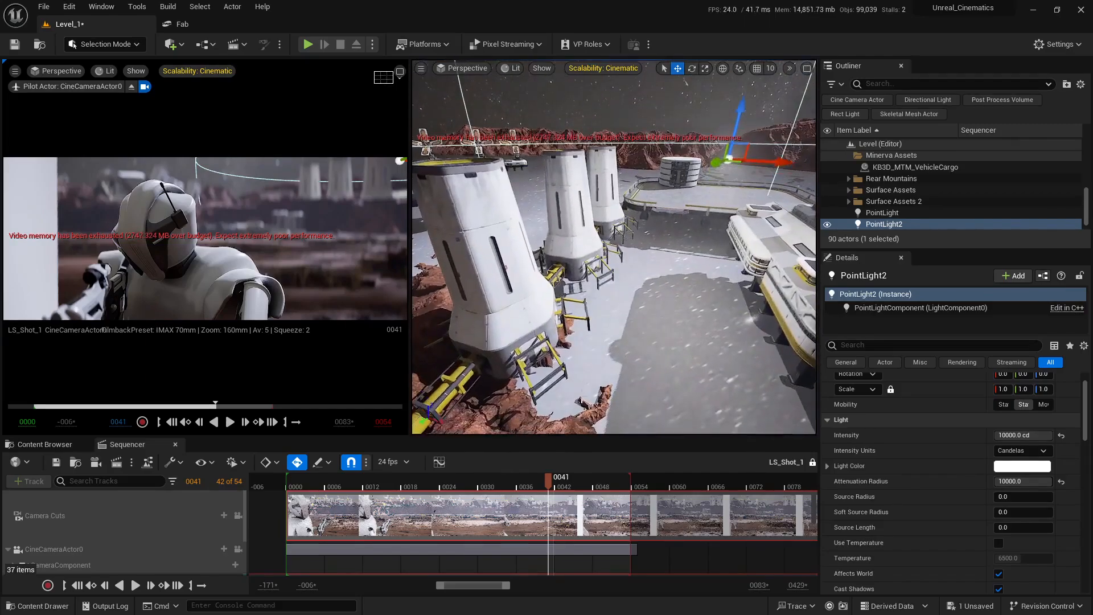
Step: Go to frame 52 of the shot and reposition PointLight2 horizontally near the three towers, checking its reach over the base
left_click(571, 494)
left_click_drag(577, 485, 624, 484)
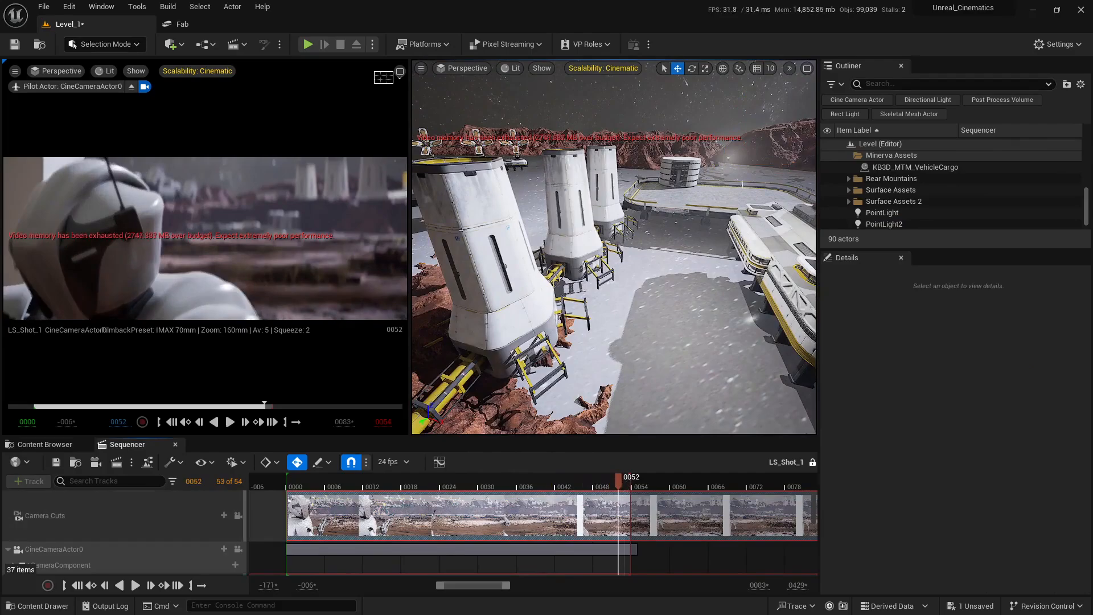
double_click(884, 224)
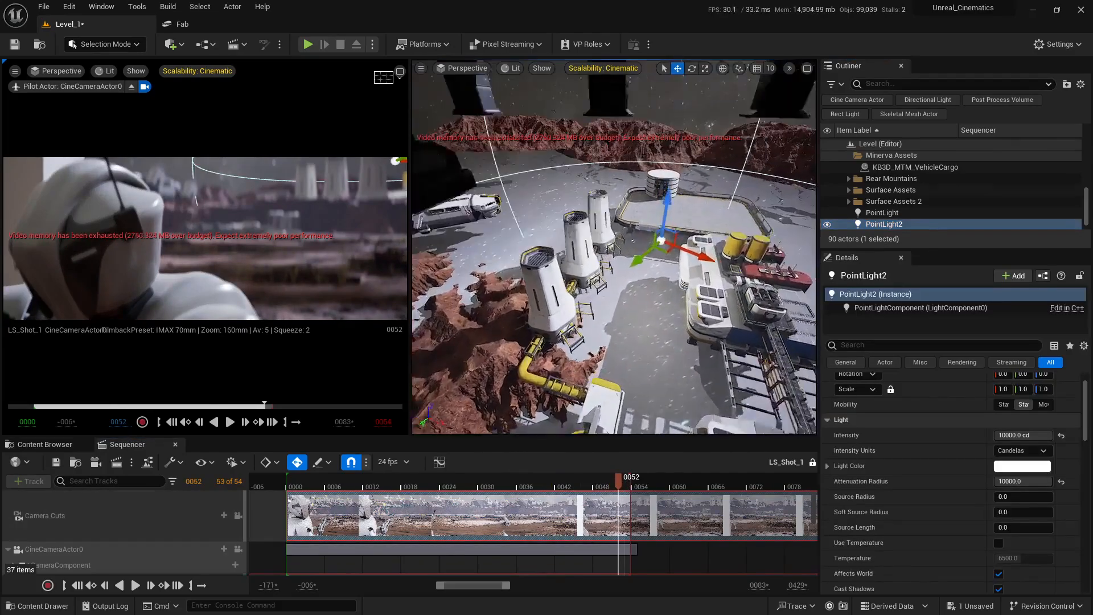
right_click_drag(634, 334, 561, 337)
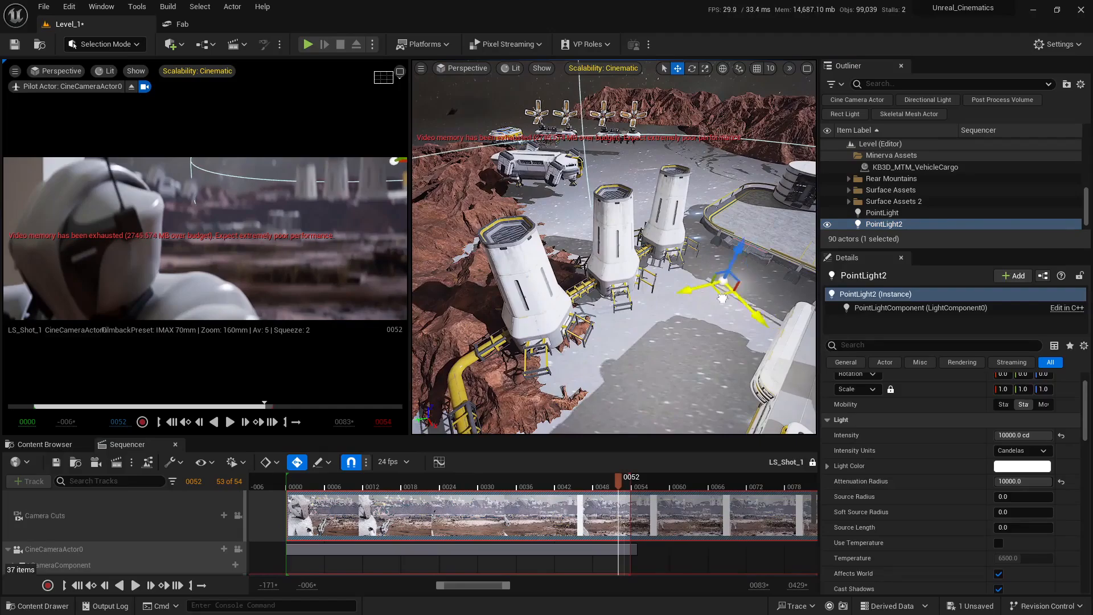
left_click_drag(722, 298, 620, 285)
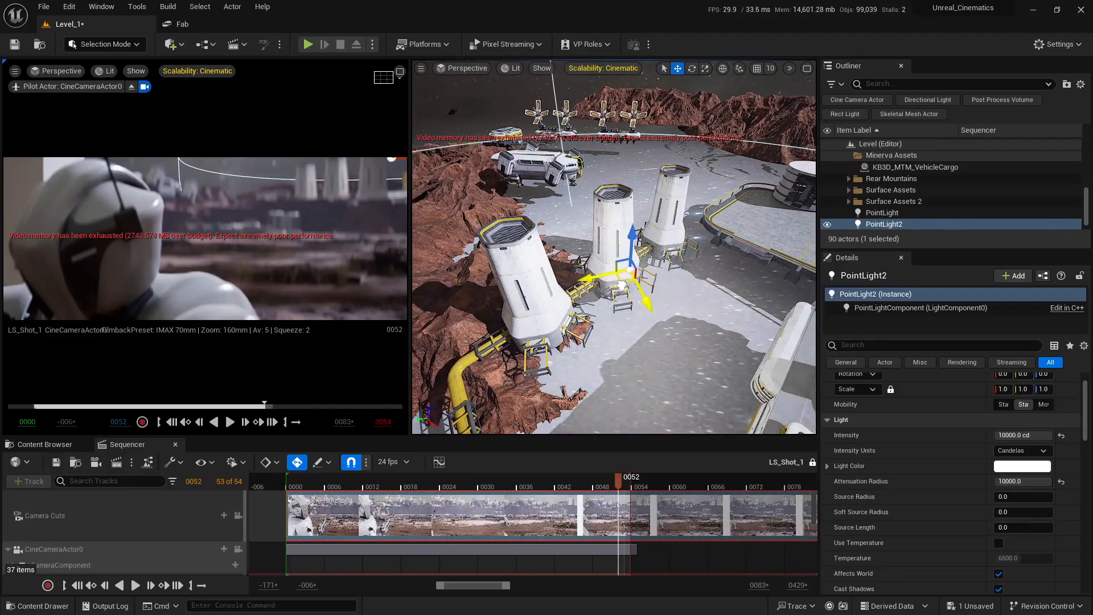
right_click_drag(627, 370, 586, 368)
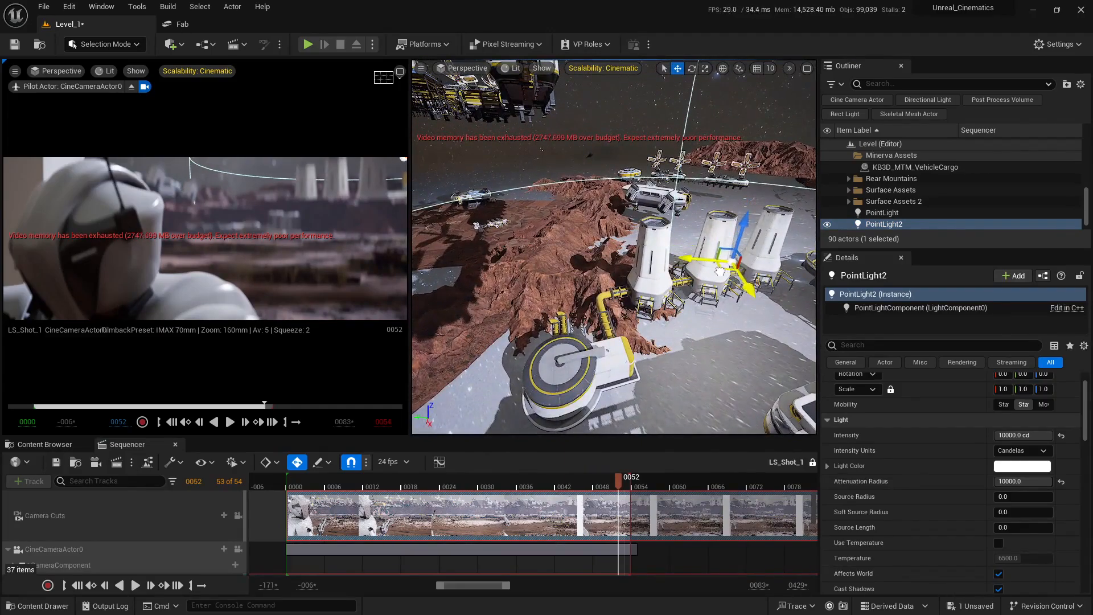
left_click_drag(720, 271, 702, 290)
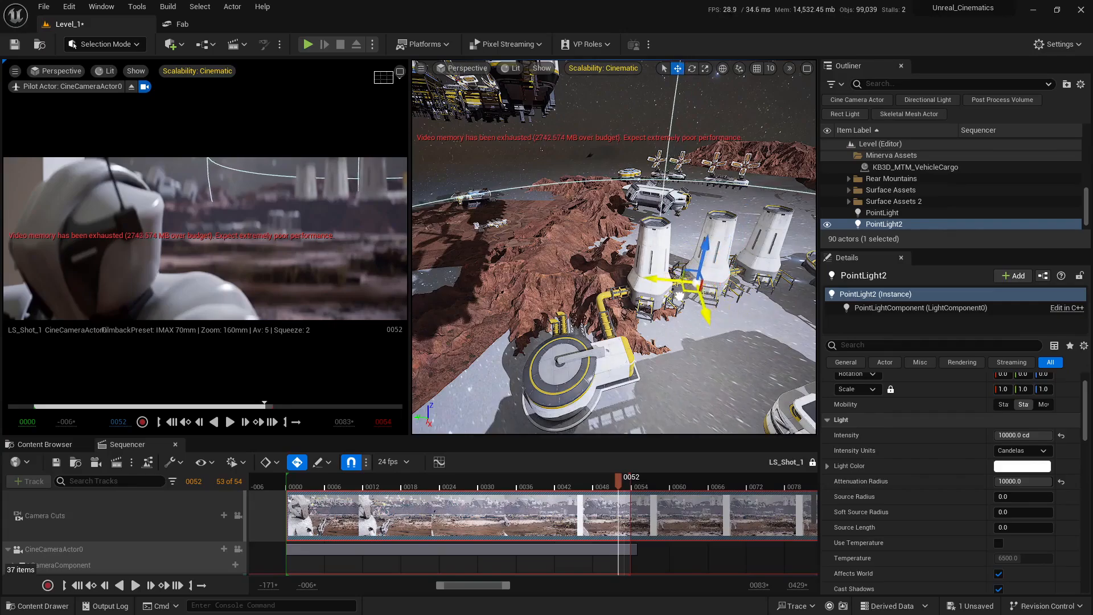
right_click_drag(698, 344, 728, 368)
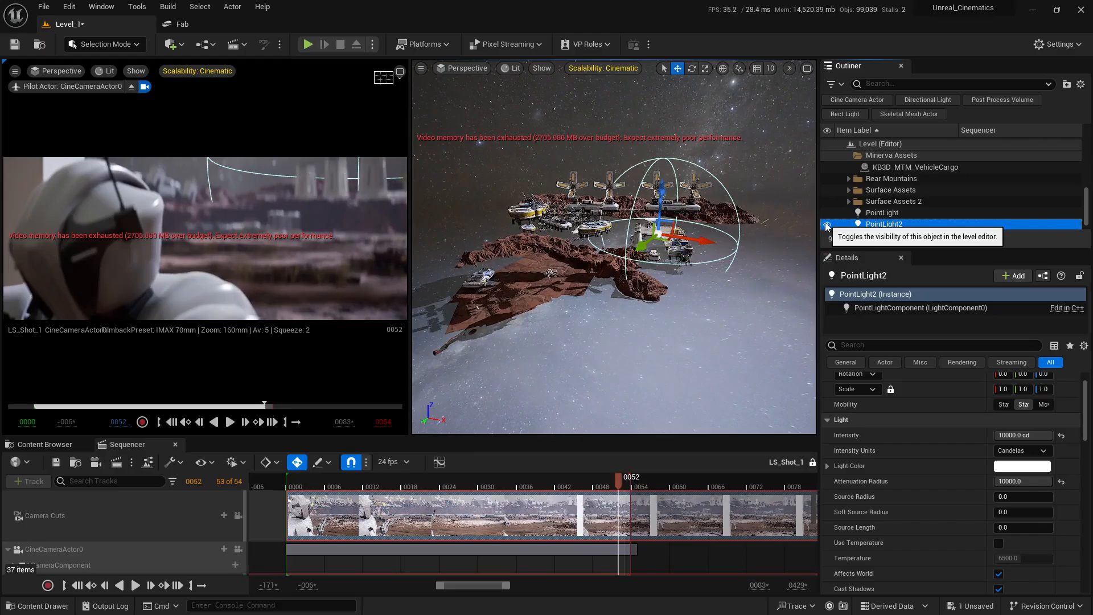
right_click_drag(713, 301, 676, 342)
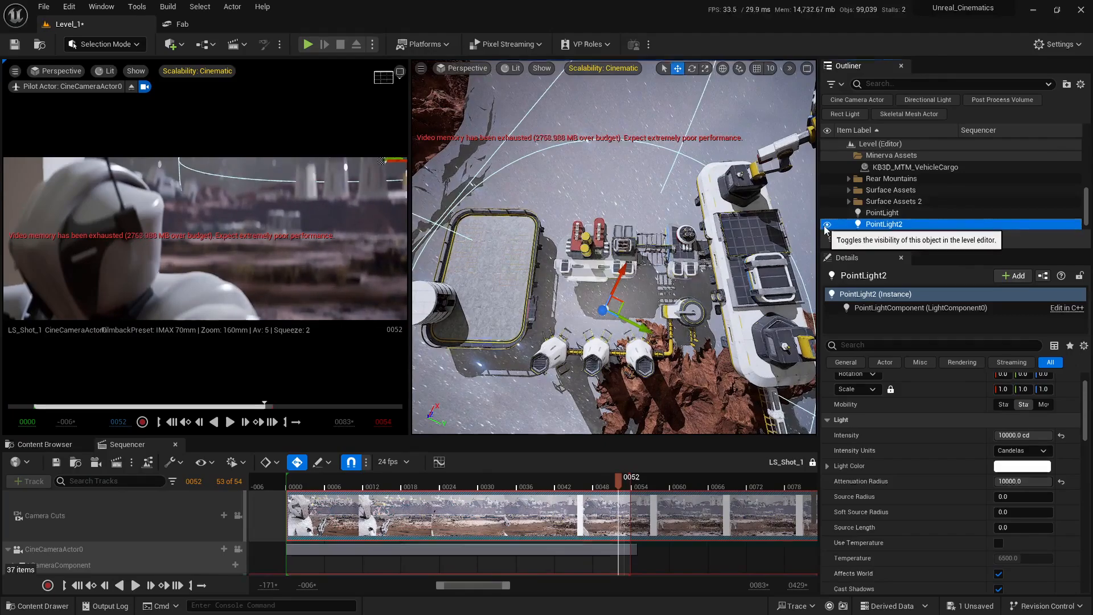
right_click_drag(614, 256, 498, 122)
Step: Save the modified Level_1 and show the Level_Sequence folder's assets
left_click(988, 610)
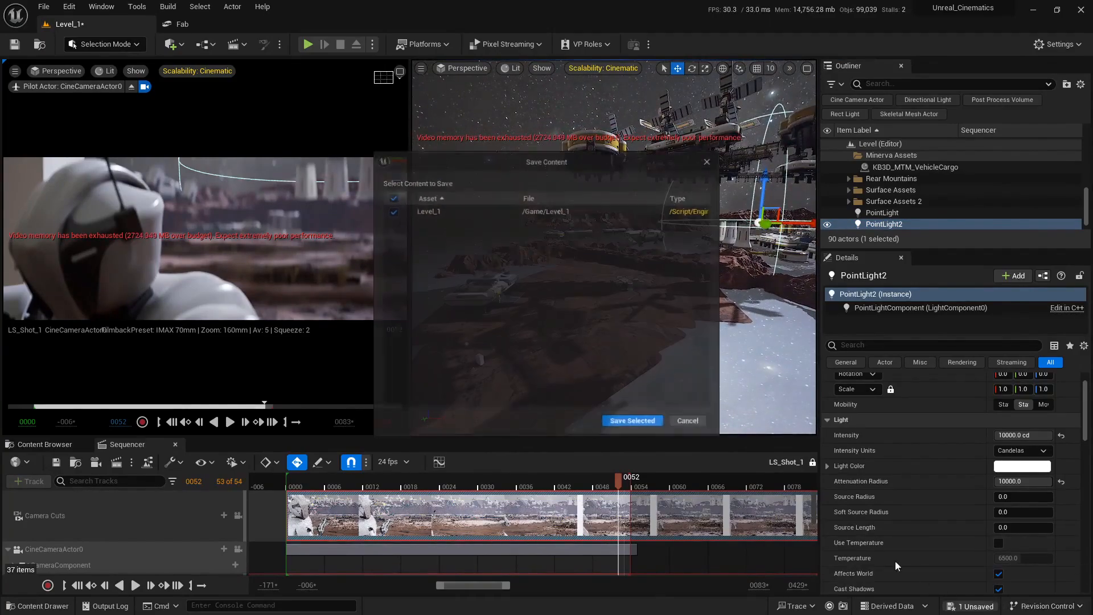
left_click(632, 427)
right_click_drag(615, 250, 651, 242)
left_click(46, 445)
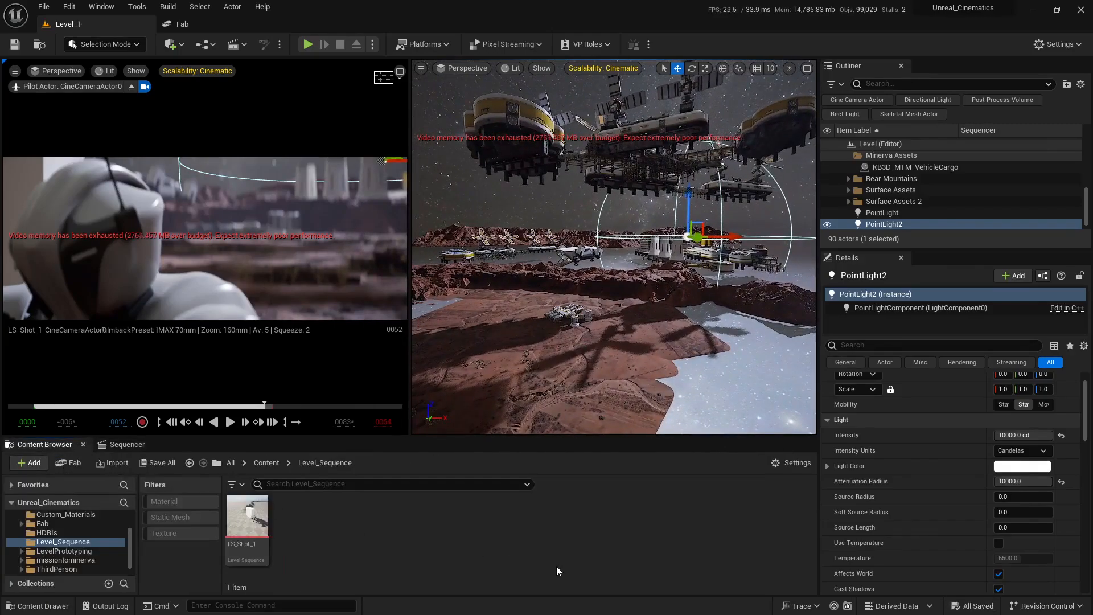
Step: Add a rect light on the open red ground near the landed vehicle and raise it above the surface
mouse_move(605, 319)
right_mouse_down()
mouse_move(626, 327)
mouse_move(616, 316)
mouse_move(610, 345)
mouse_move(615, 337)
right_mouse_up()
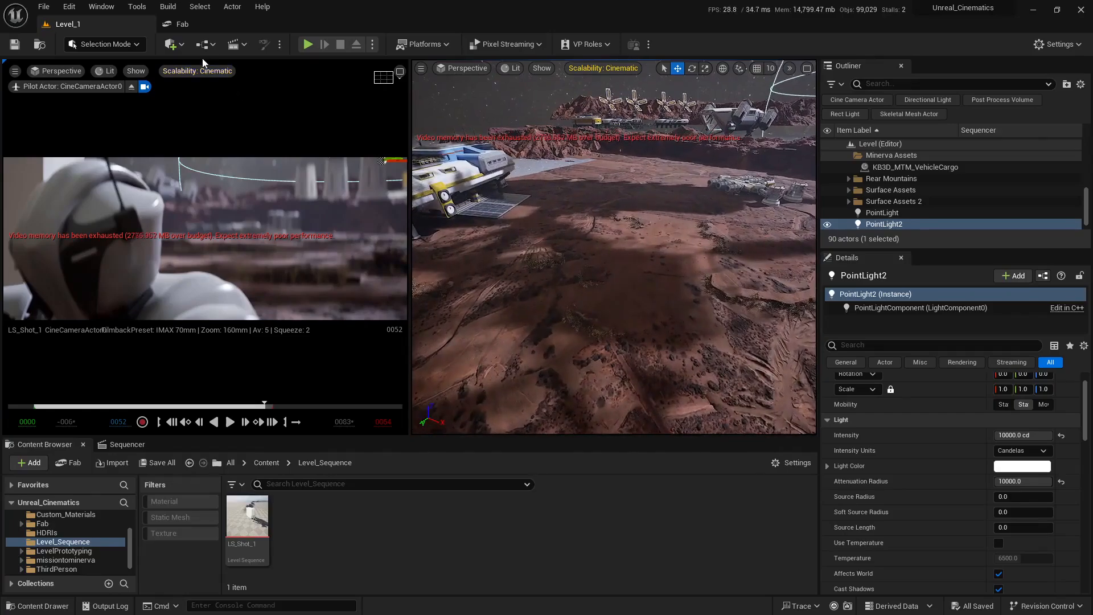
left_click(174, 46)
mouse_move(220, 148)
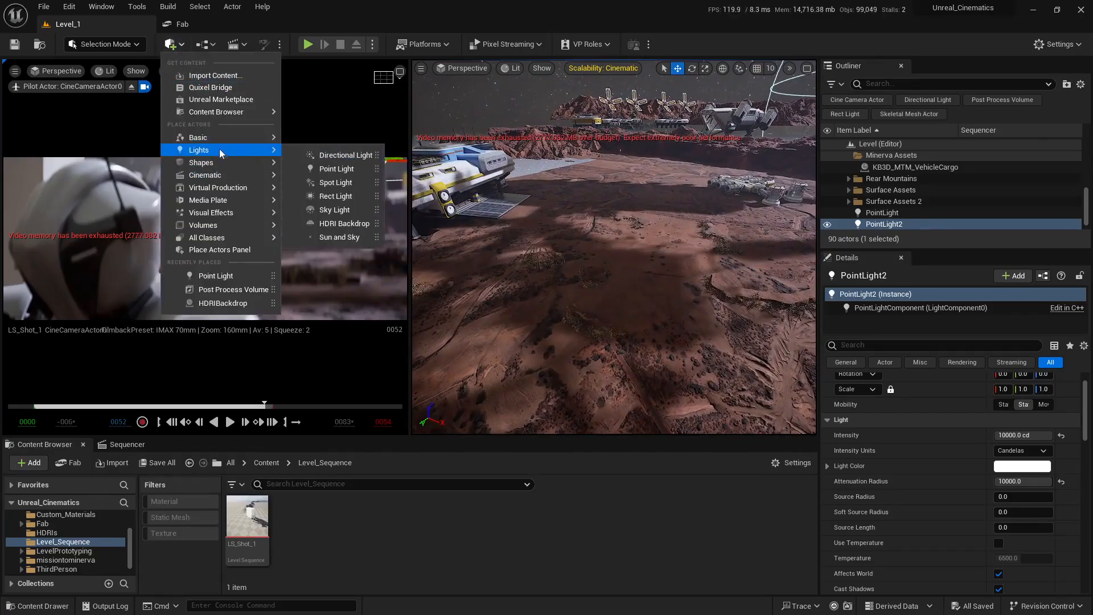
left_click_drag(336, 196, 629, 291)
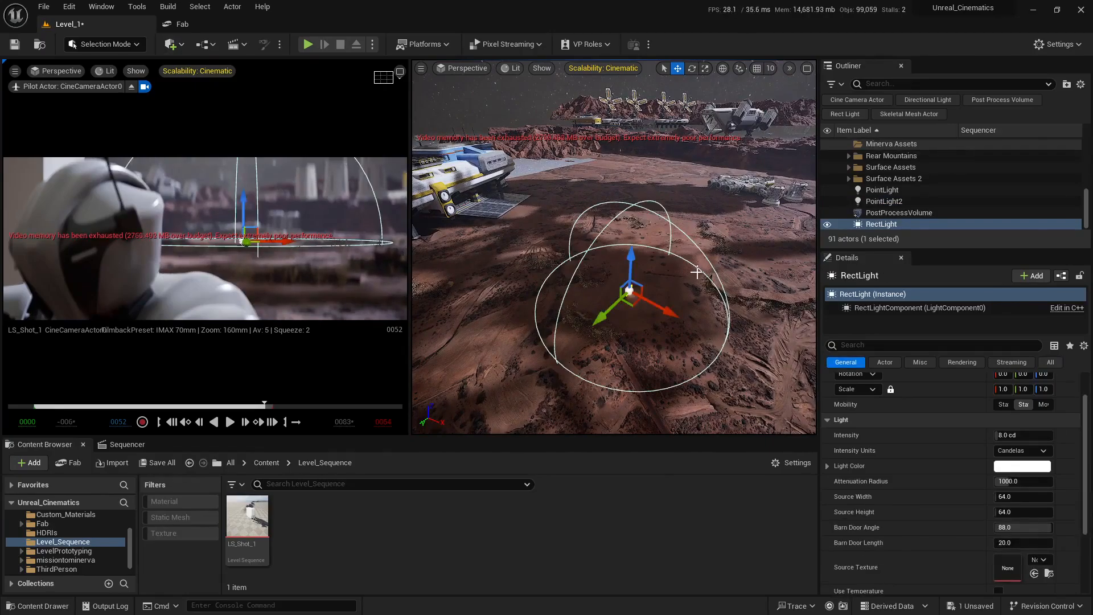
right_click_drag(696, 272, 632, 250)
left_click_drag(613, 230, 615, 145)
Step: Maximize the perspective viewport around the rect light and set its intensity to 160 cd
left_click(808, 69)
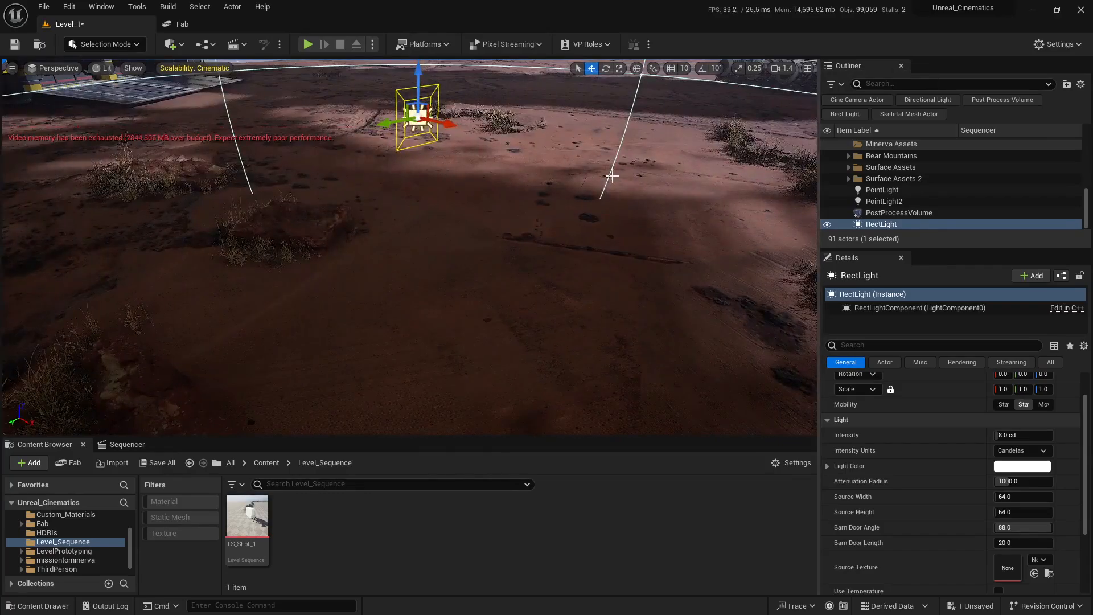
right_click_drag(410, 245, 541, 222)
key("e")
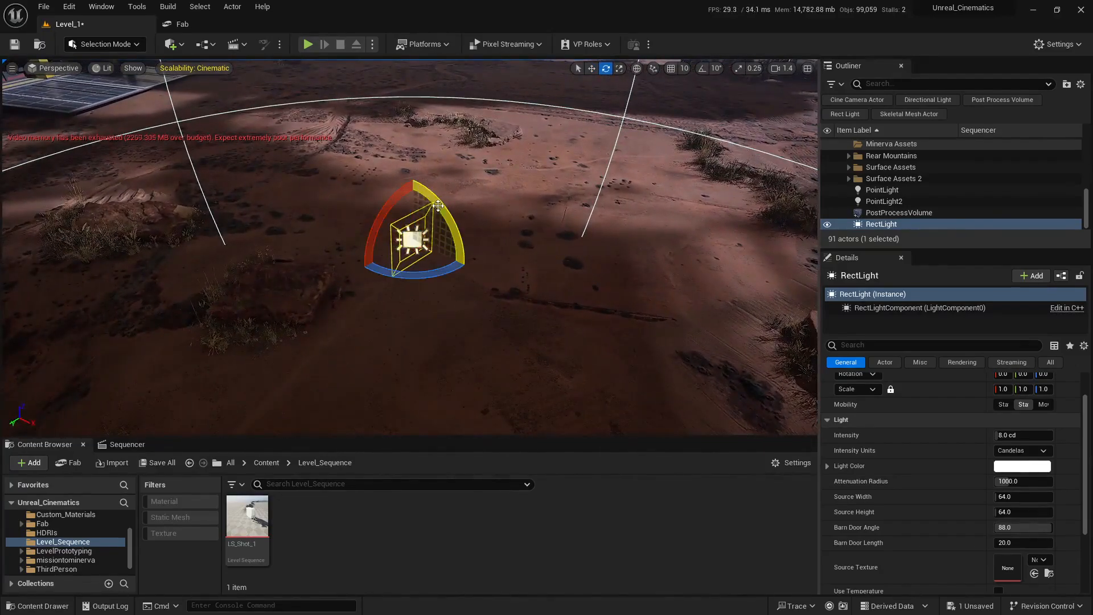
key("w")
left_click_drag(1030, 438, 1054, 438)
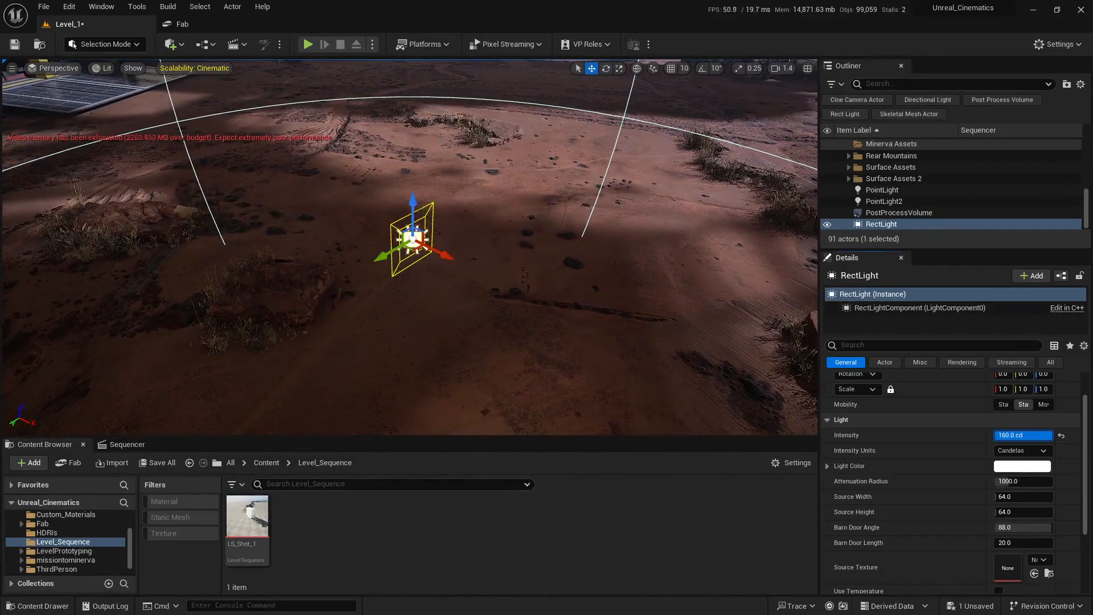
Step: Rotate the rect light about -88 degrees so it shines down on the ground
key("e")
left_click_drag(431, 196, 428, 290)
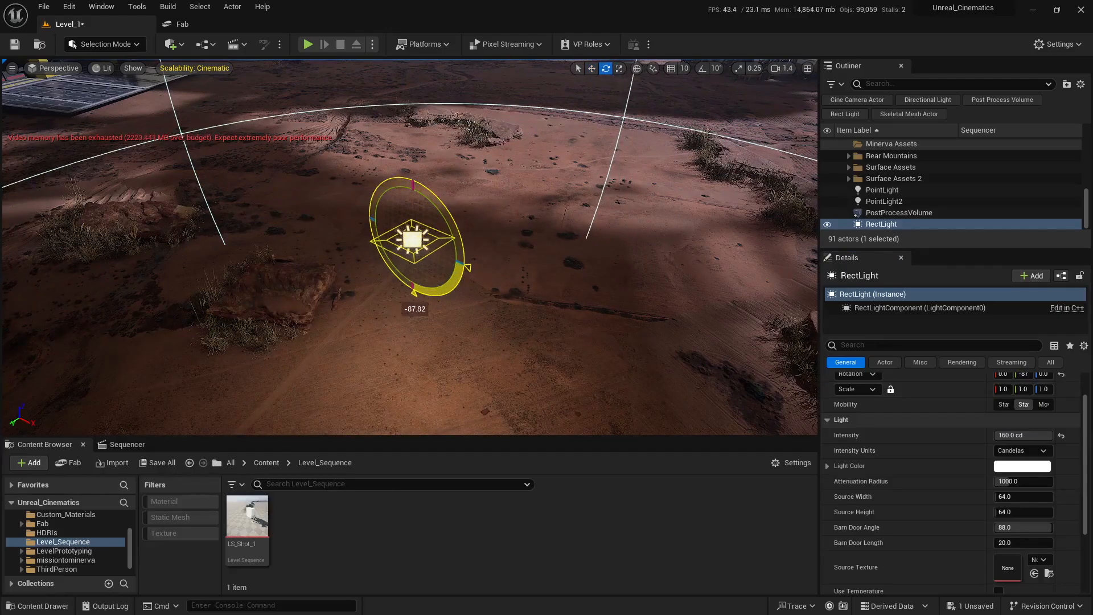
key("w")
key("f")
right_click_drag(536, 306, 489, 305)
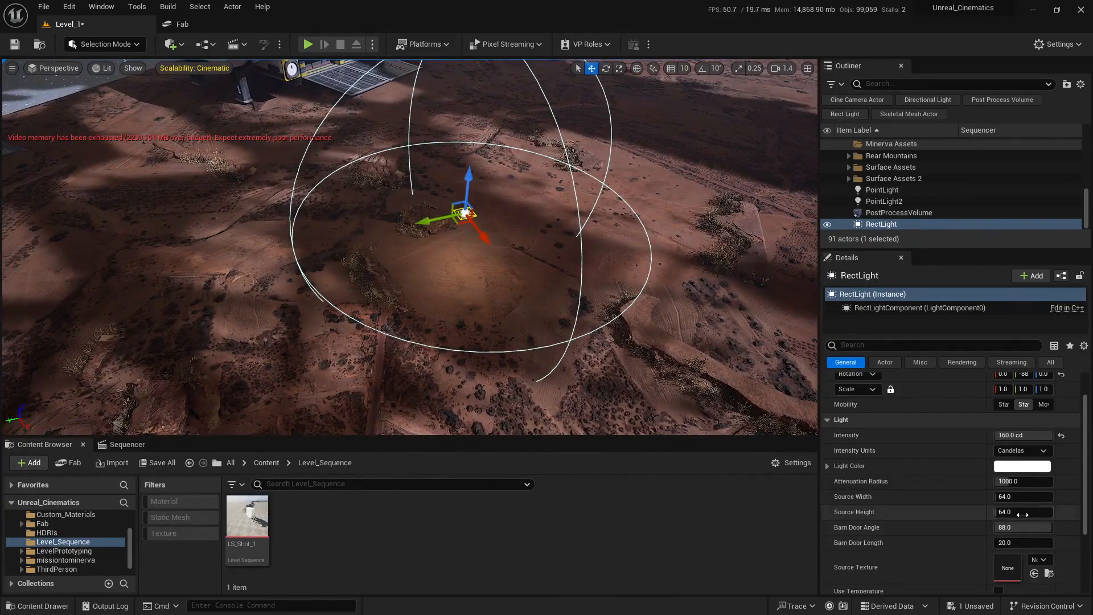
Step: Set the rect light's source width and height to 1000 and its intensity to 500 cd
left_click_drag(1015, 496, 1052, 511)
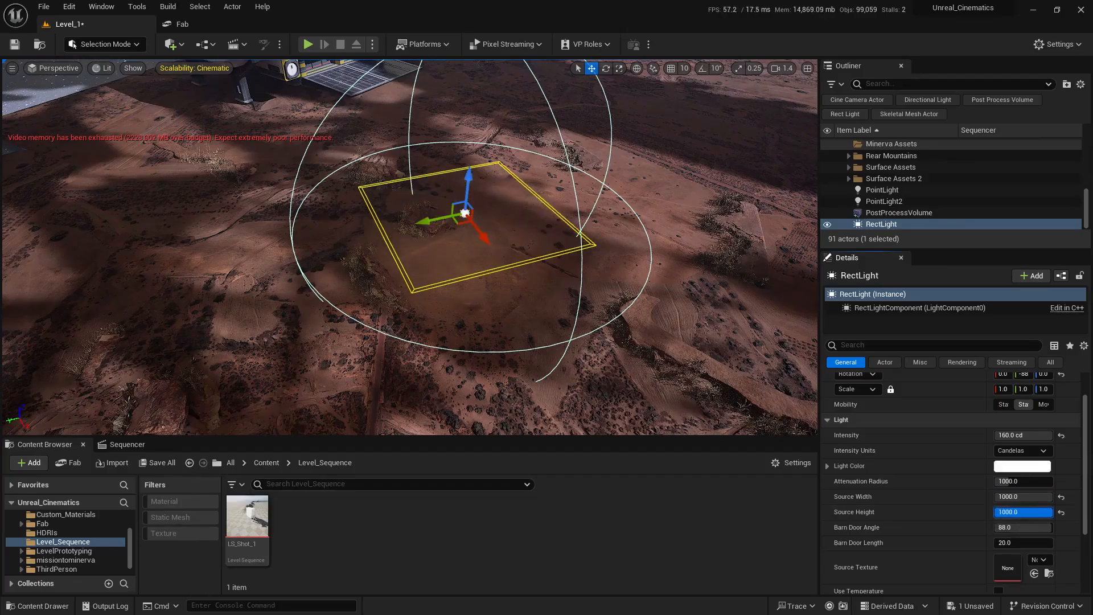
right_click_drag(410, 247, 390, 259)
left_click(1047, 436)
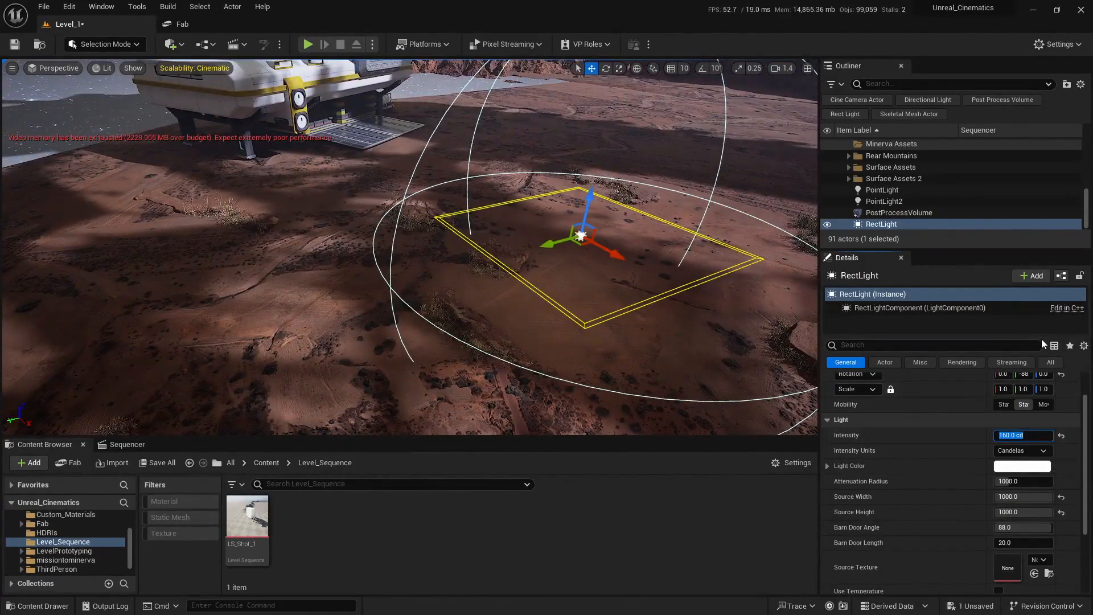
type("500")
key("Return")
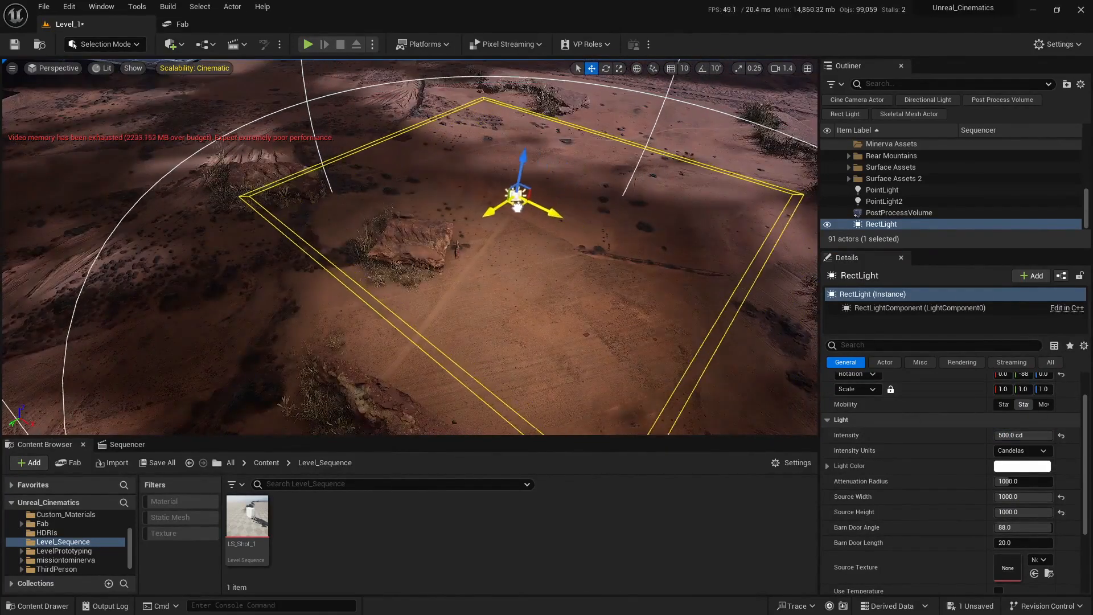
Step: Reset the rect light's source width and height to 64 to compare the grass shadows, and restore both to 1000
key("w")
right_click_drag(488, 185, 441, 211)
scroll(488, 185, "down", 5)
key("s")
mouse_move(509, 319)
right_mouse_down()
mouse_move(502, 284)
mouse_move(509, 320)
right_mouse_up()
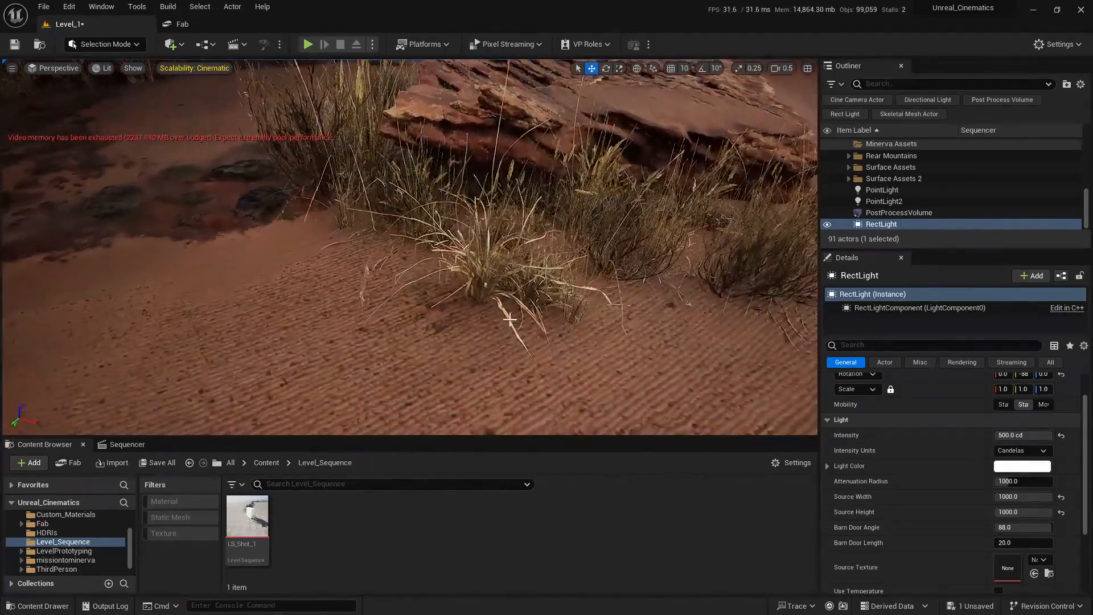
left_click(1061, 496)
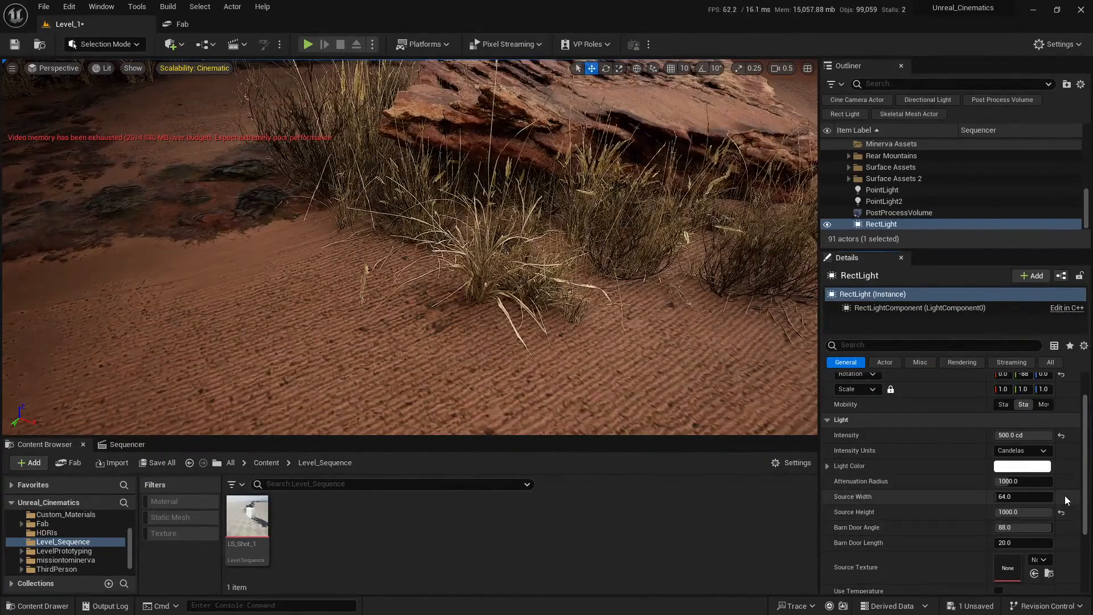
left_click(1062, 511)
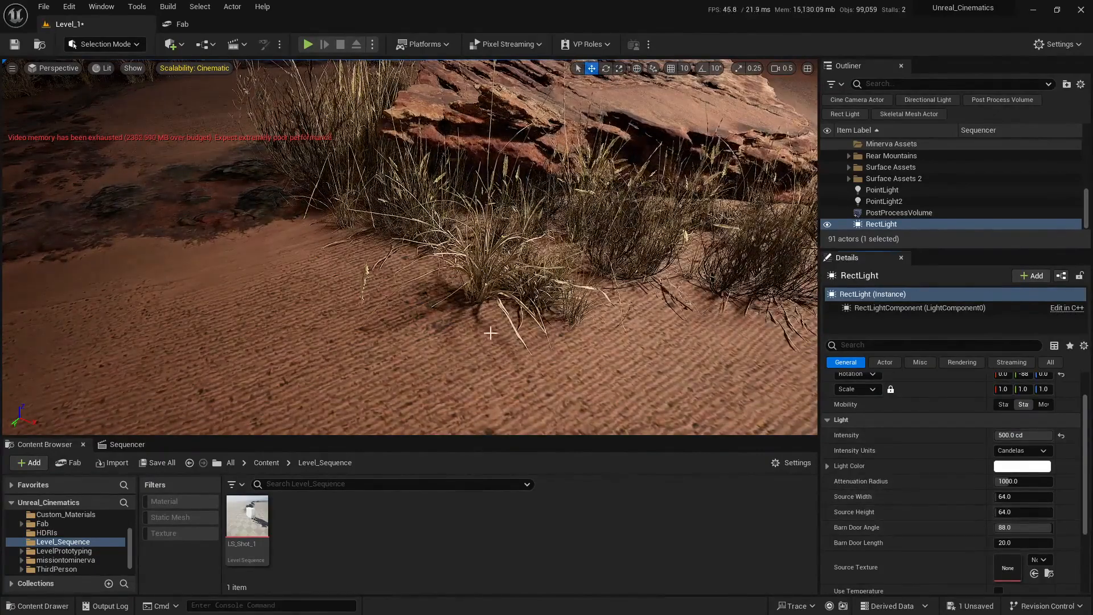
key("w")
right_click_drag(447, 361, 447, 361)
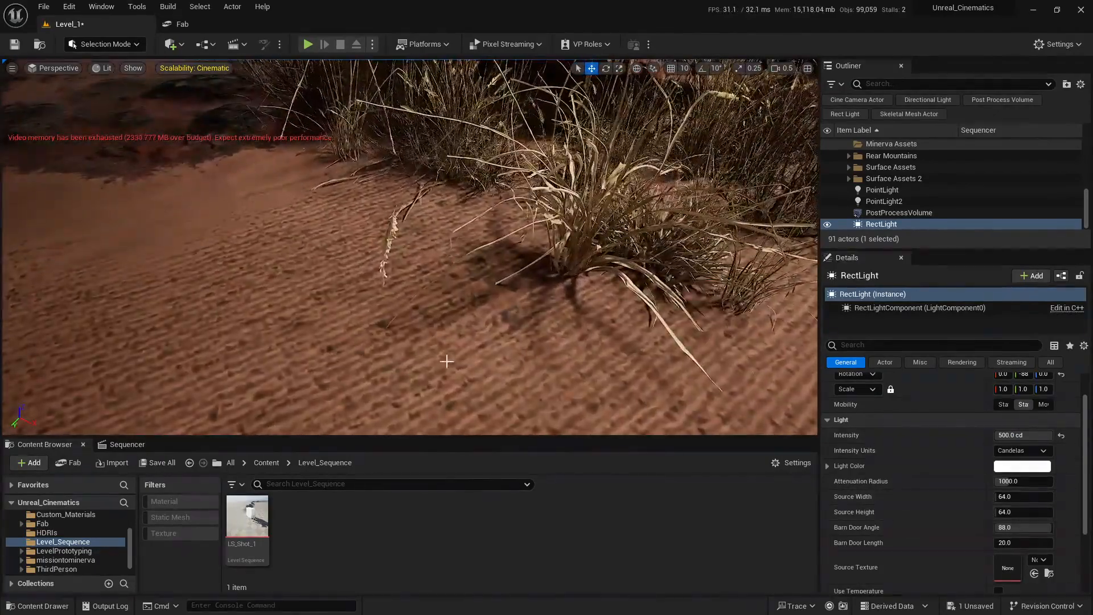
key("s")
right_click_drag(565, 316, 578, 316)
scroll(564, 315, "up", 3)
key("s")
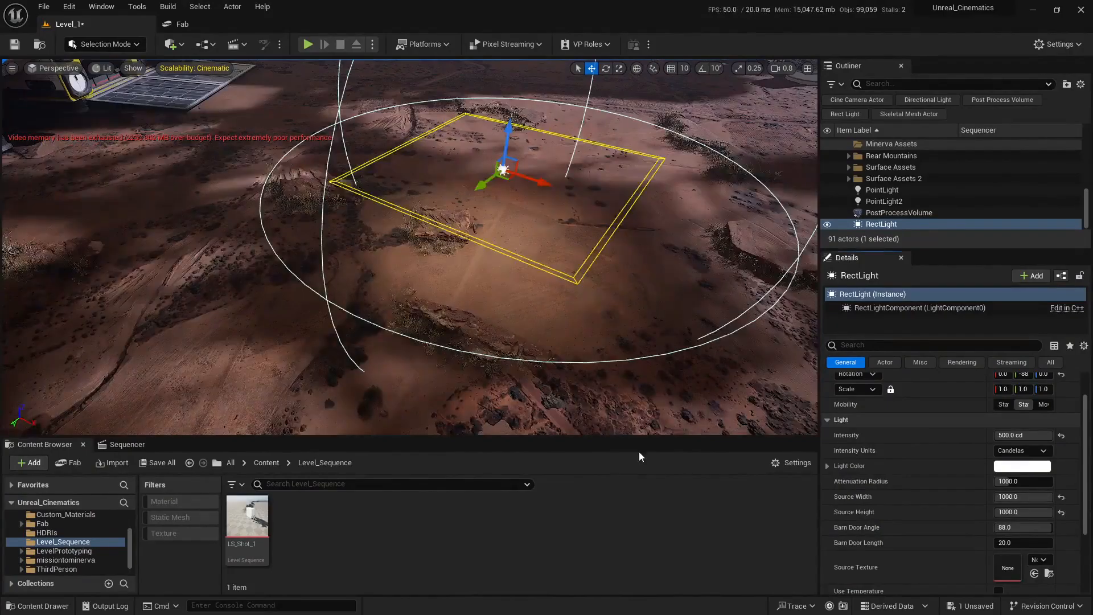
Step: Move the rect light to the ground between the solar arrays and the parked ship, and set its attenuation radius to 16384
right_click_drag(577, 317, 597, 290)
scroll(596, 291, "up", 3)
scroll(597, 290, "up", 3)
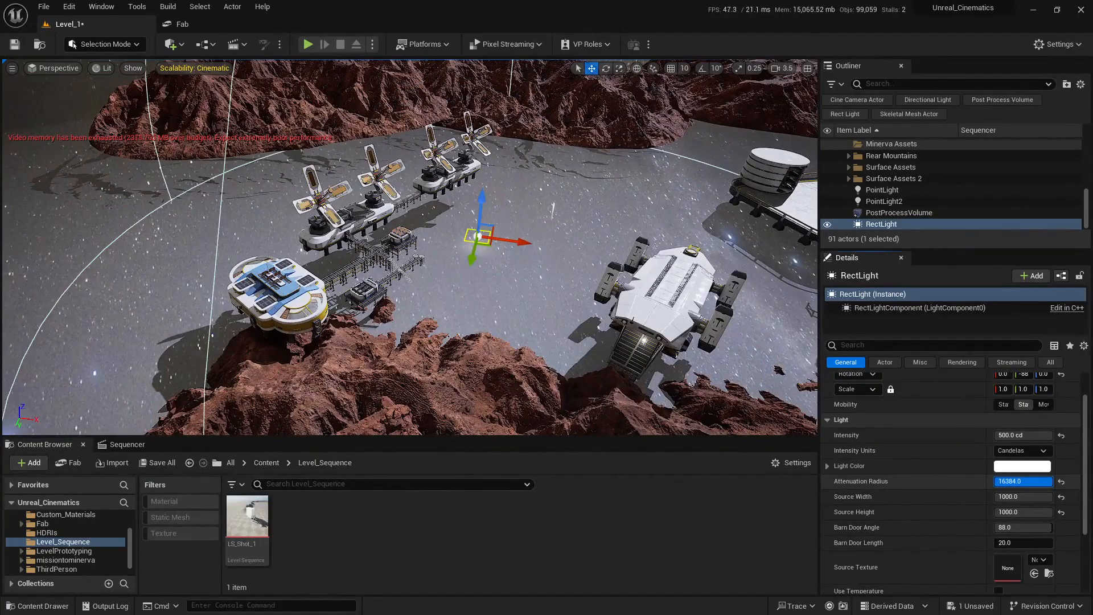
left_click_drag(1051, 482, 1047, 482)
right_click_drag(610, 342, 649, 347)
left_click_drag(1018, 480, 1050, 482)
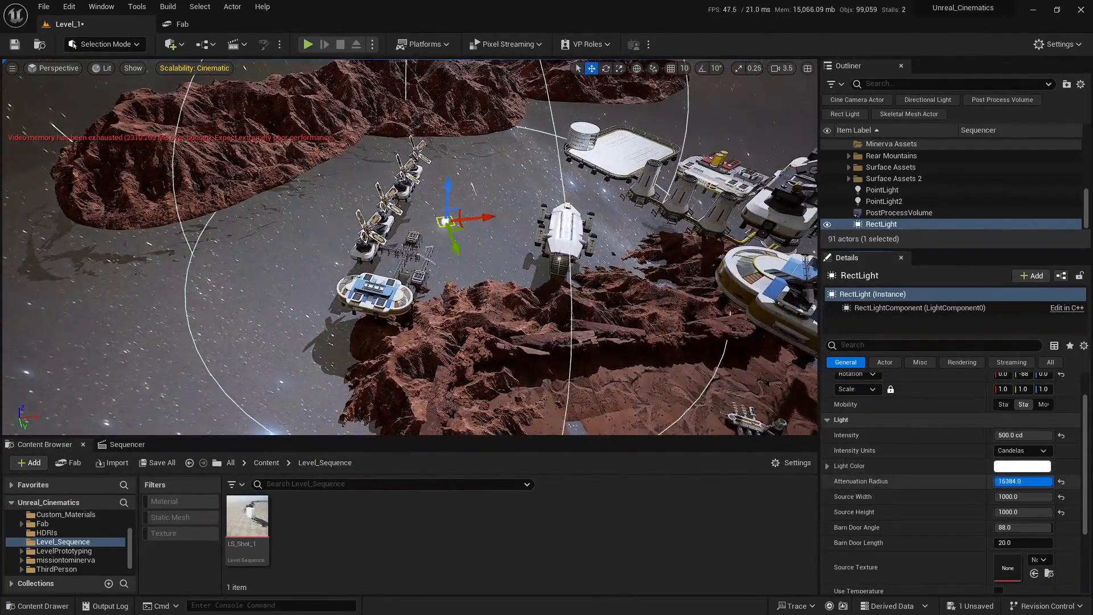
Step: Switch the transform gizmo to local space and rotate the rect light upright beside the solar arrays
right_click_drag(633, 320, 633, 320)
key("e")
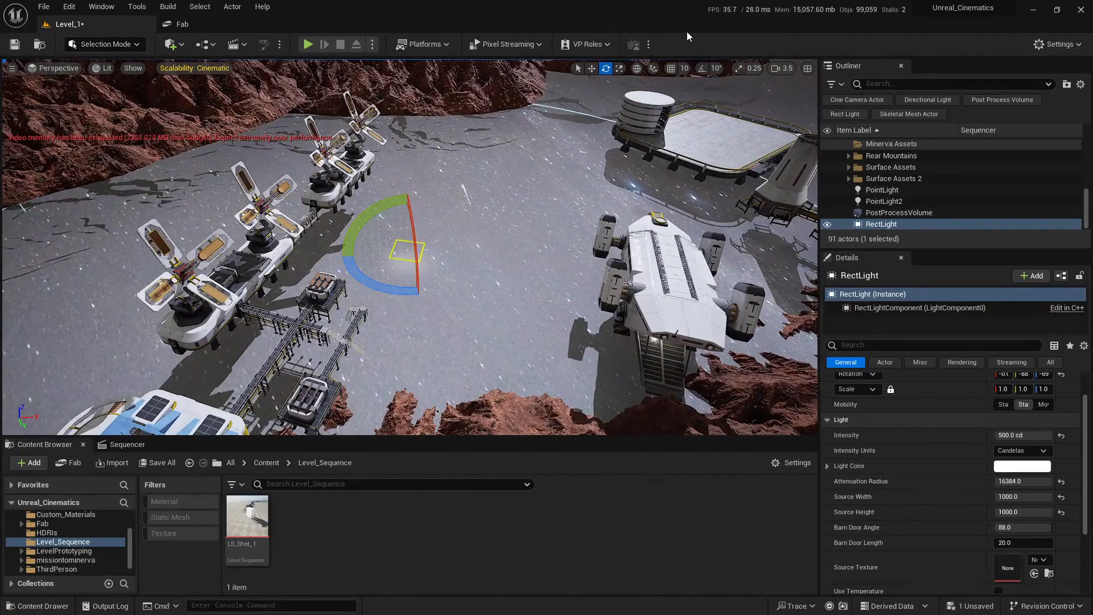
left_click(637, 68)
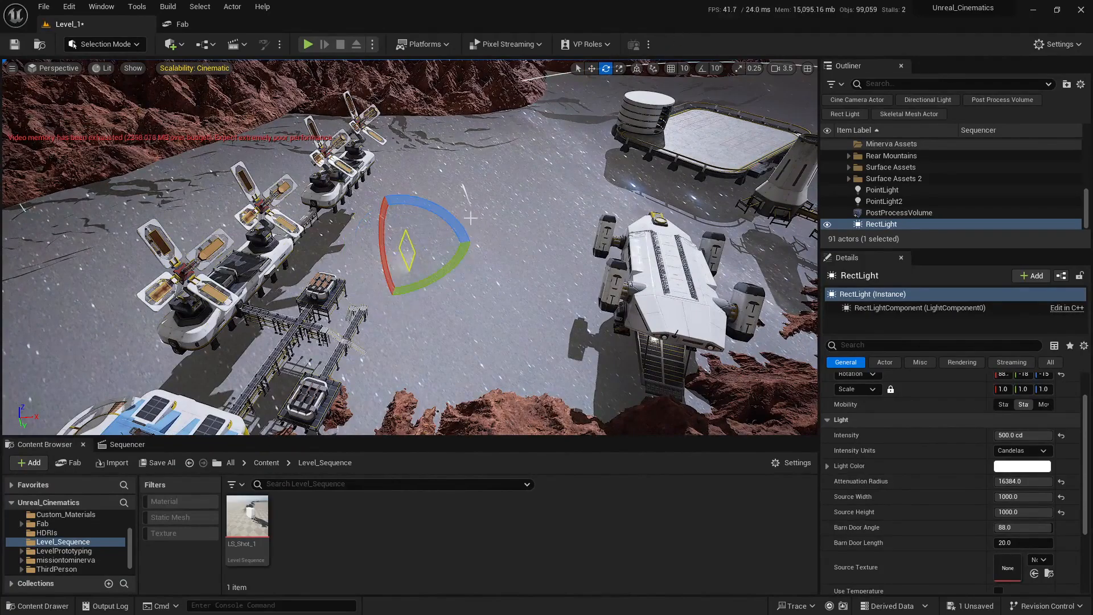
Step: Raise the rect light above the ground and move it away from the solar arrays toward the parked ship
right_click_drag(575, 249, 576, 248)
mouse_move(468, 299)
right_mouse_down()
mouse_move(415, 292)
mouse_move(474, 308)
right_mouse_up()
left_click_drag(455, 316, 443, 240)
right_click_drag(461, 270, 461, 270)
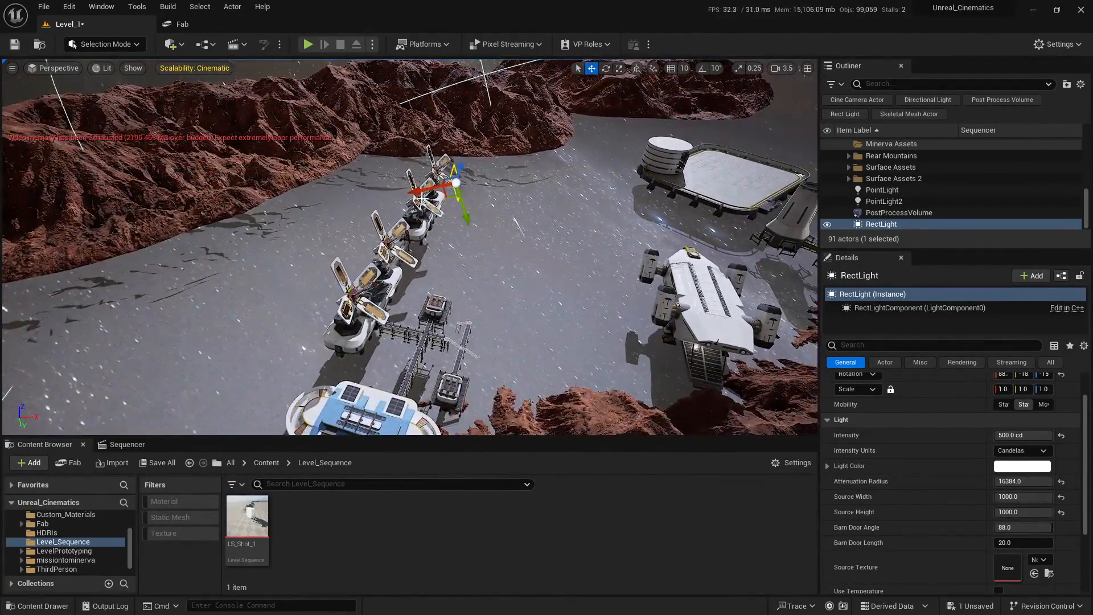
left_click_drag(424, 189, 548, 163)
Step: Fine-tune the rect light's rotation so it faces the solar arrays, and slide it along the row toward the blue-roofed module
right_click_drag(549, 193, 550, 193)
right_click_drag(550, 234, 550, 233)
key("e")
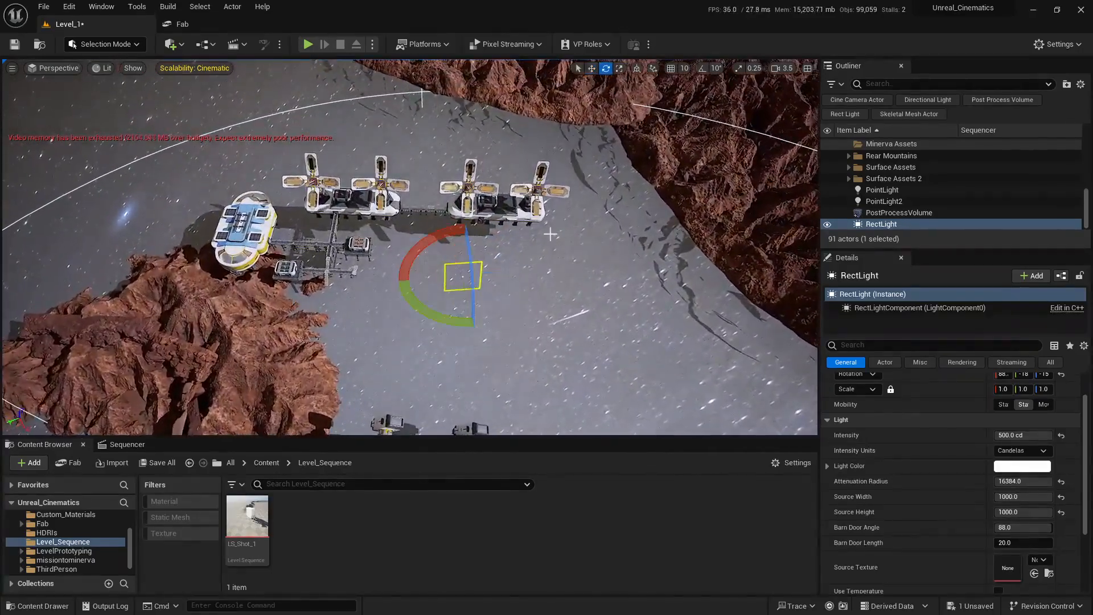
left_click_drag(439, 314, 450, 316)
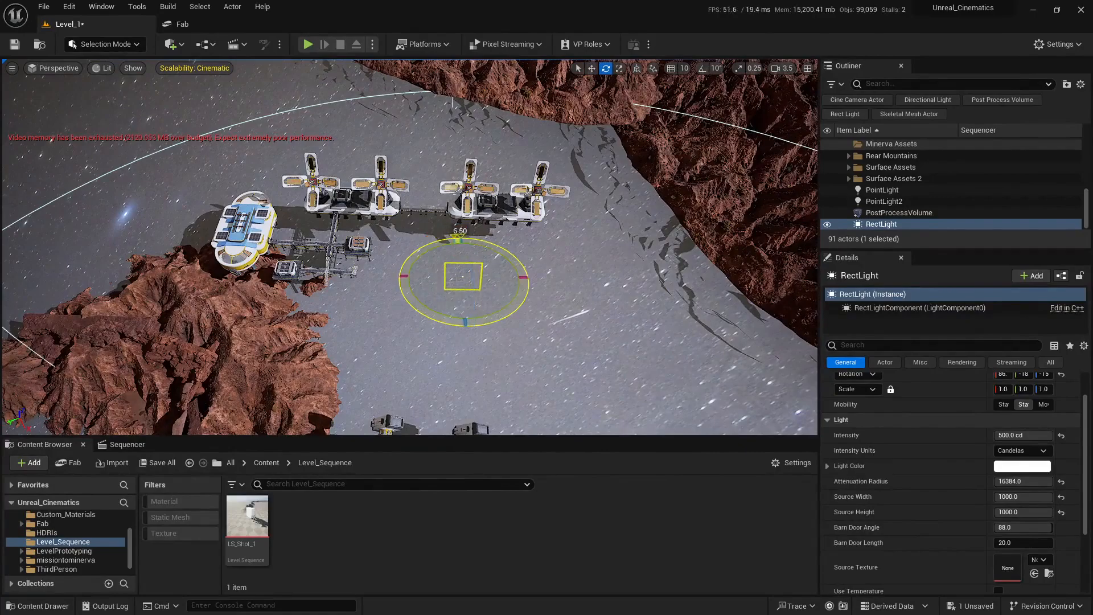
left_click_drag(511, 280, 473, 279)
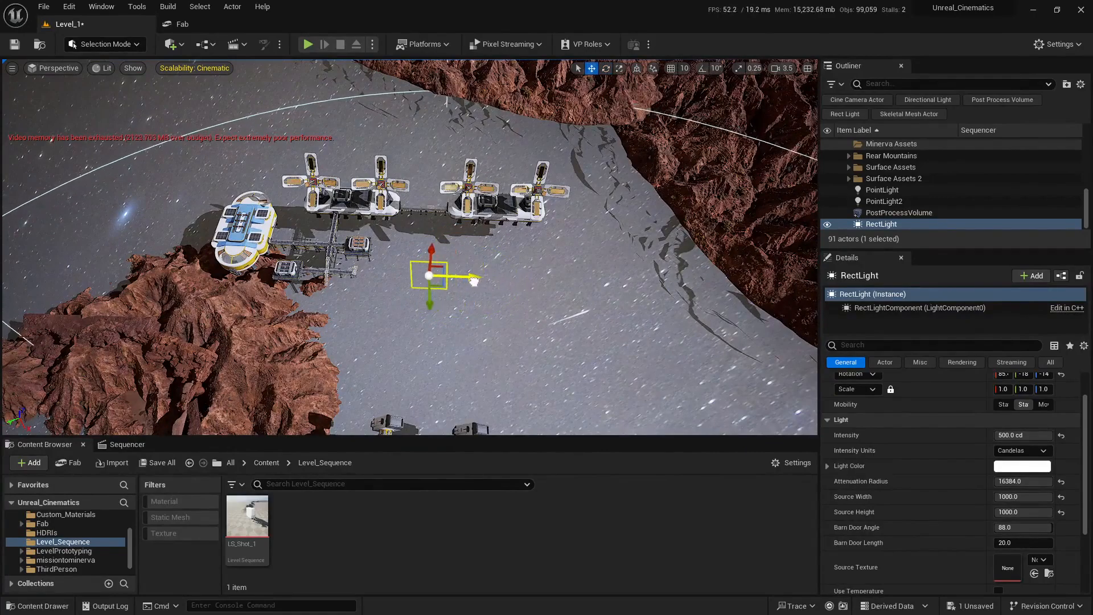
Step: Try a source width of 10000 on the rect light and undo it
left_click(1023, 496)
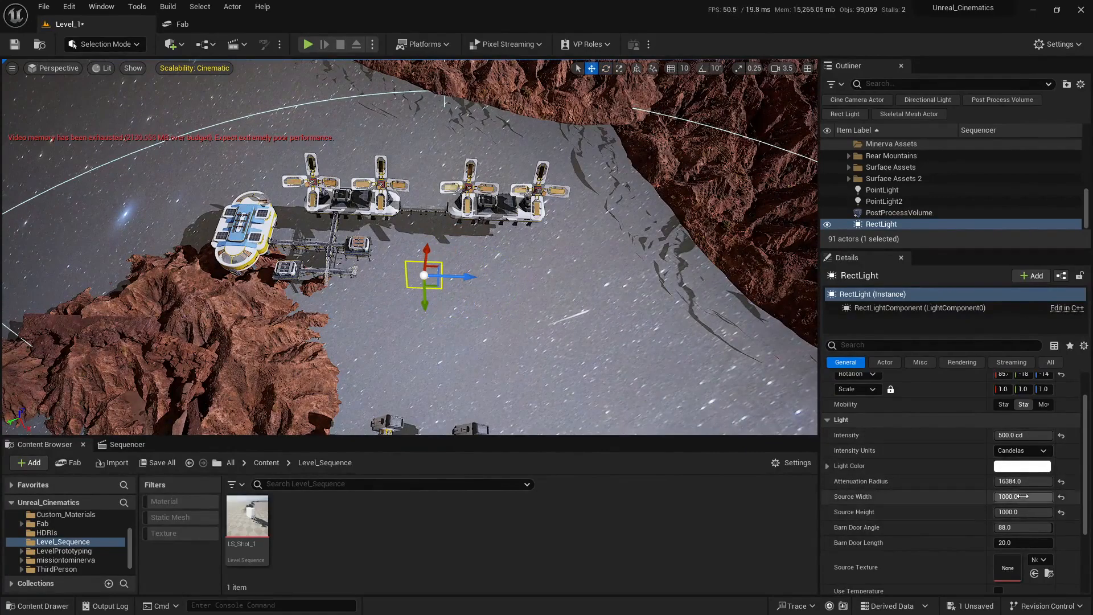
scroll(1019, 490, "down", 2)
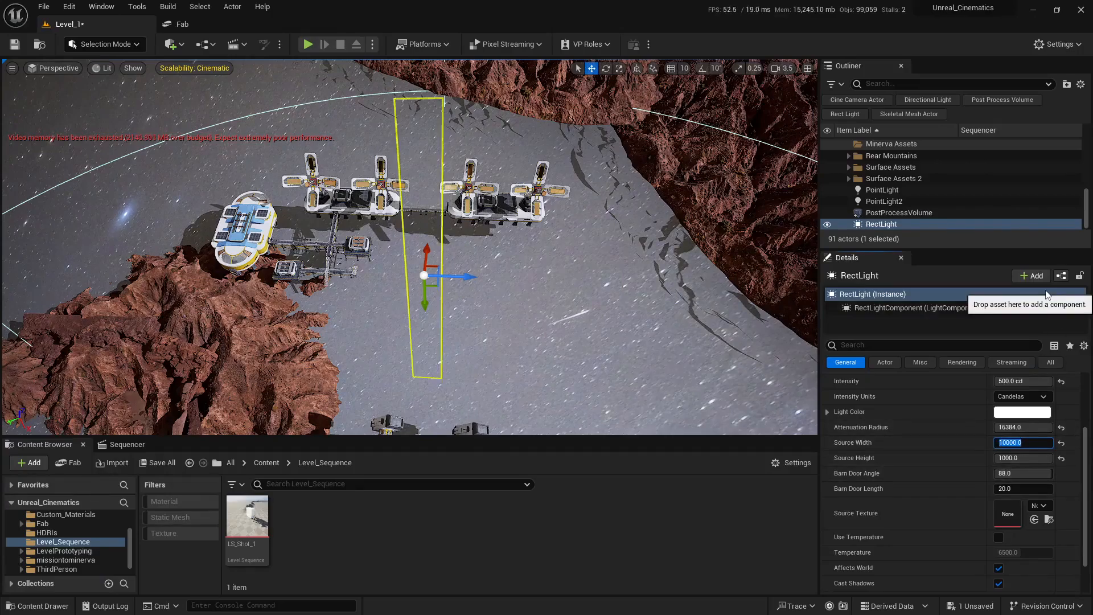
right_click_drag(575, 270, 589, 269)
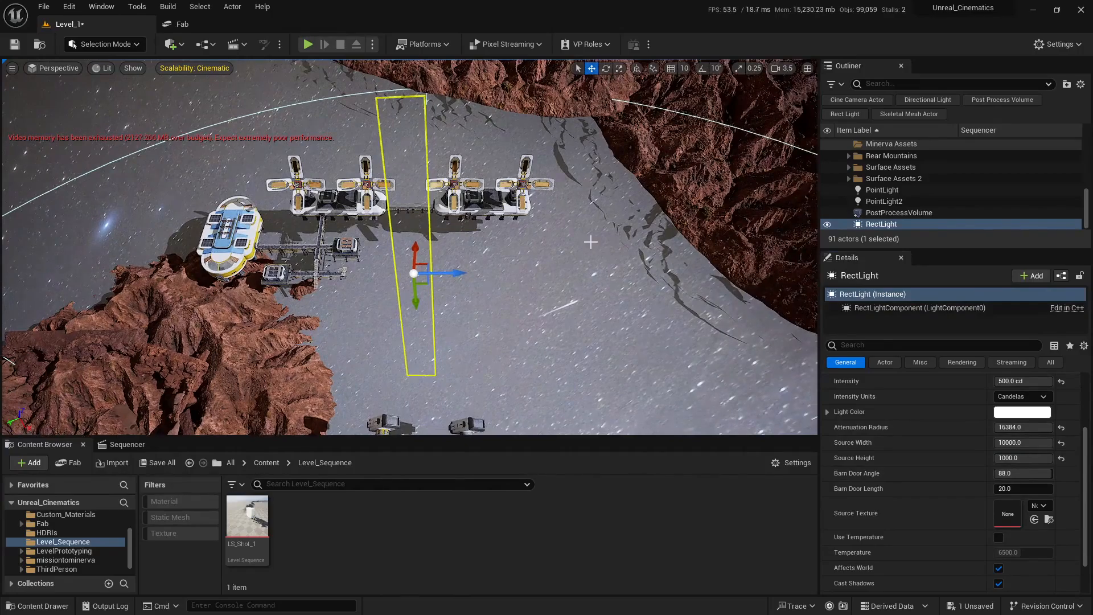
key("ctrl+z")
Step: Set the rect light's source height to 10000 and its source width to 5000
left_click(1023, 460)
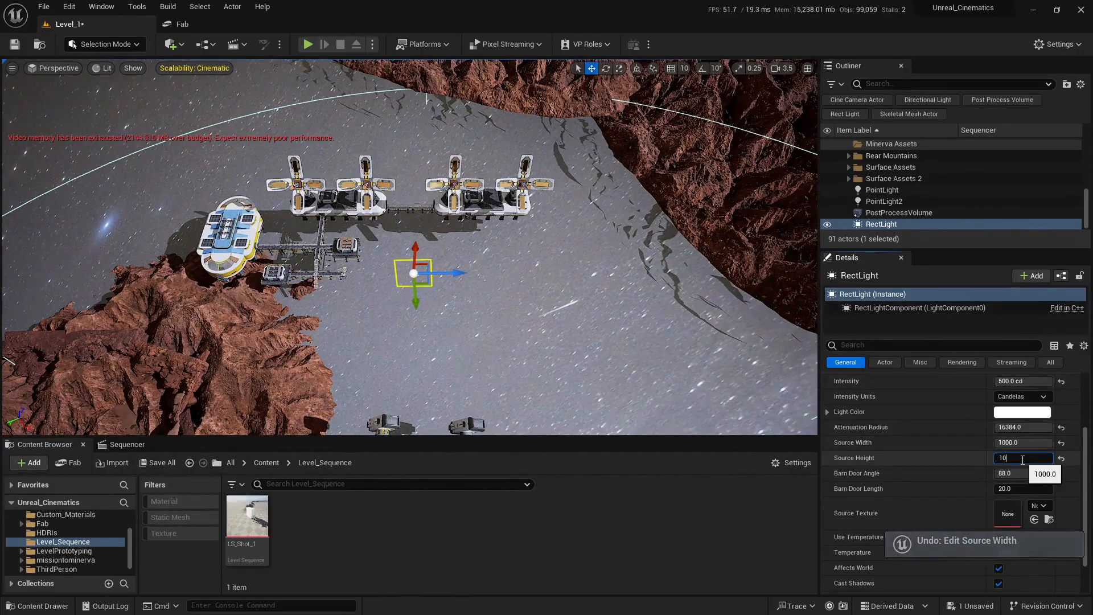
type("10000")
key("Return")
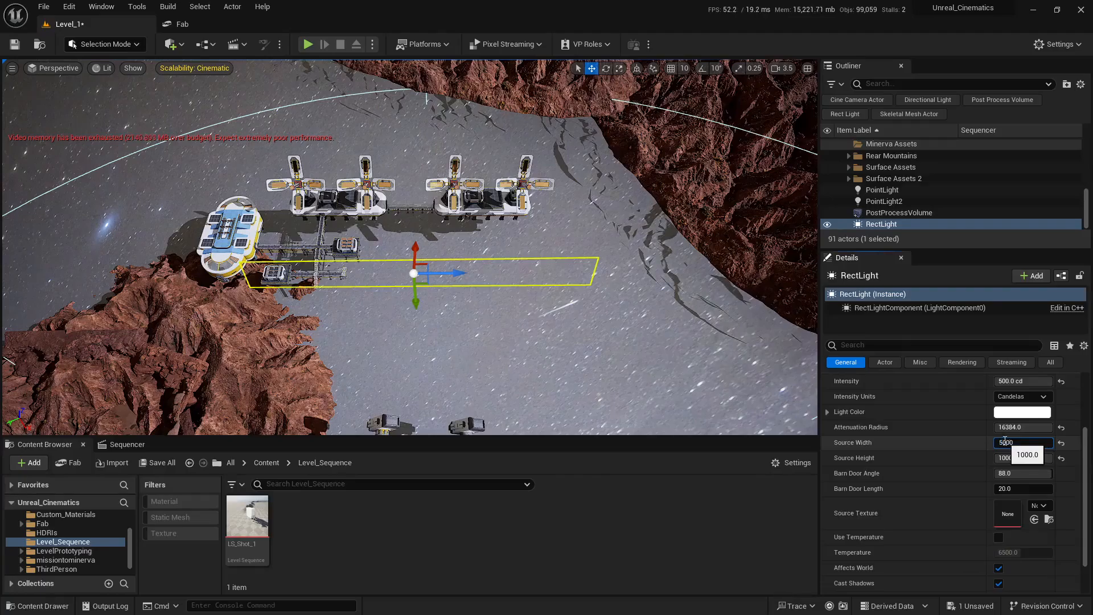
key("Return")
Step: Level the enlarged rect light with a slight rotation and slide it along the solar array row toward the blue-roofed module
left_click_drag(439, 307, 615, 279, "alt")
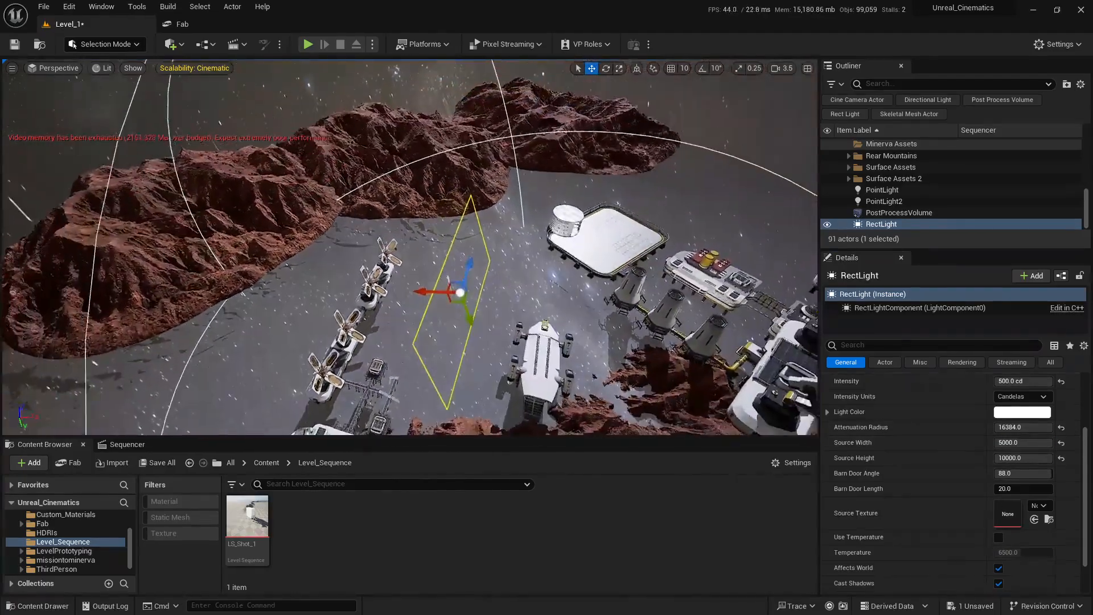
right_click_drag(512, 256, 318, 245)
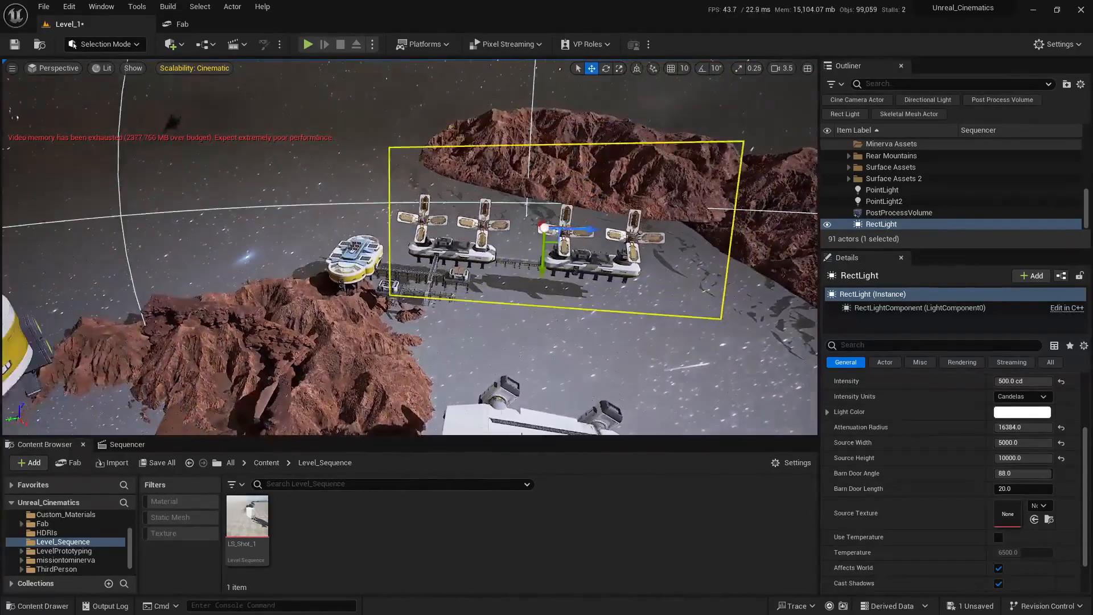
right_click_drag(477, 288, 502, 274)
key("e")
left_click_drag(467, 235, 472, 231)
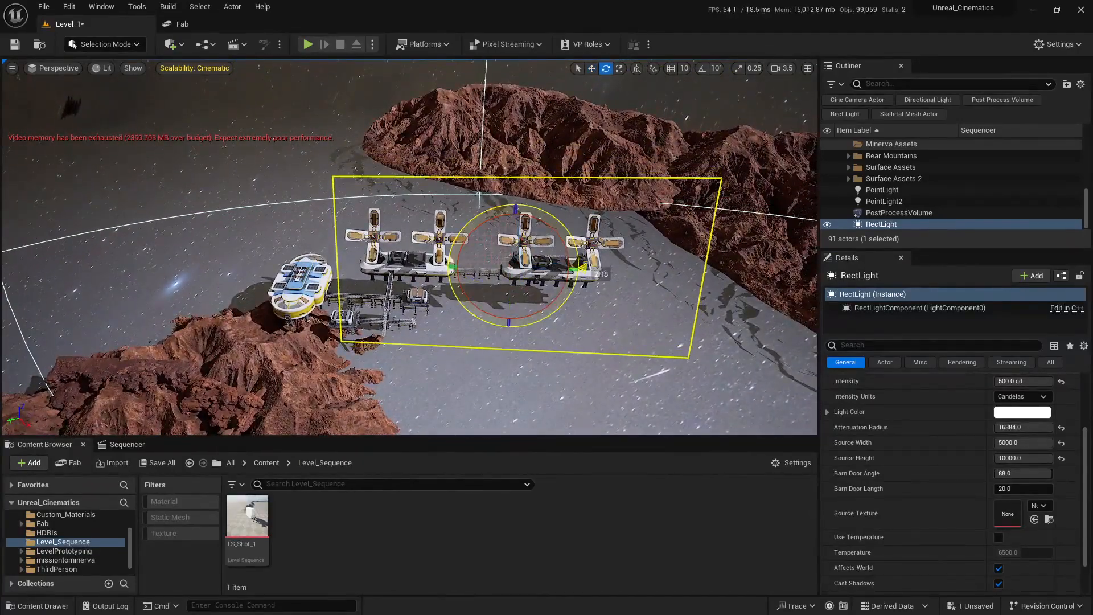
key("w")
left_click_drag(568, 269, 545, 268)
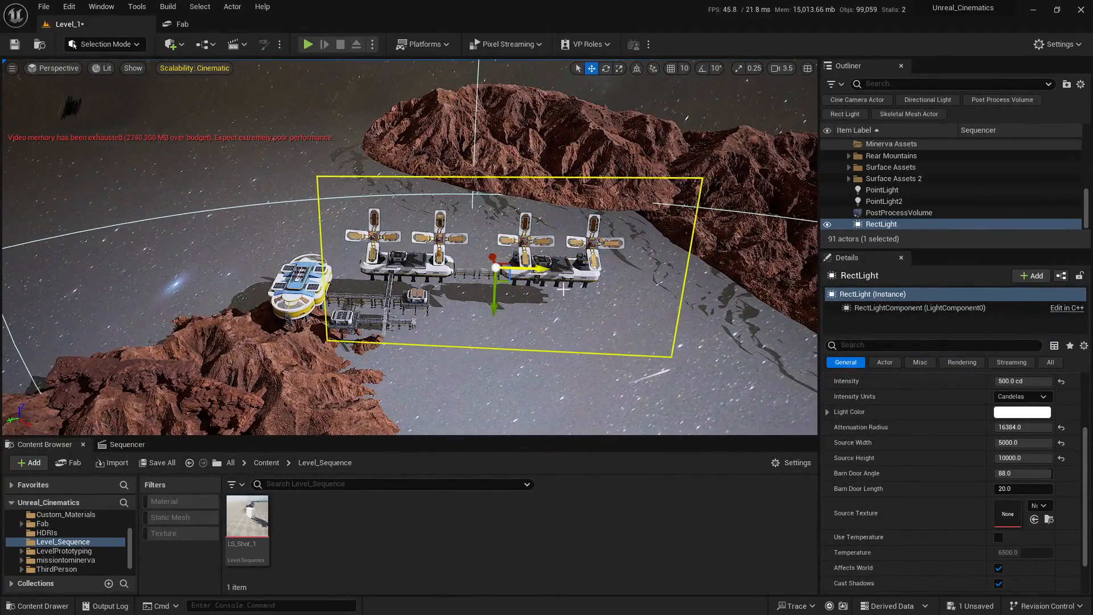
Step: Set the rect light's intensity to 10000 cd and raise it higher above the ground
right_click_drag(563, 288, 661, 272)
scroll(1043, 464, "up", 5)
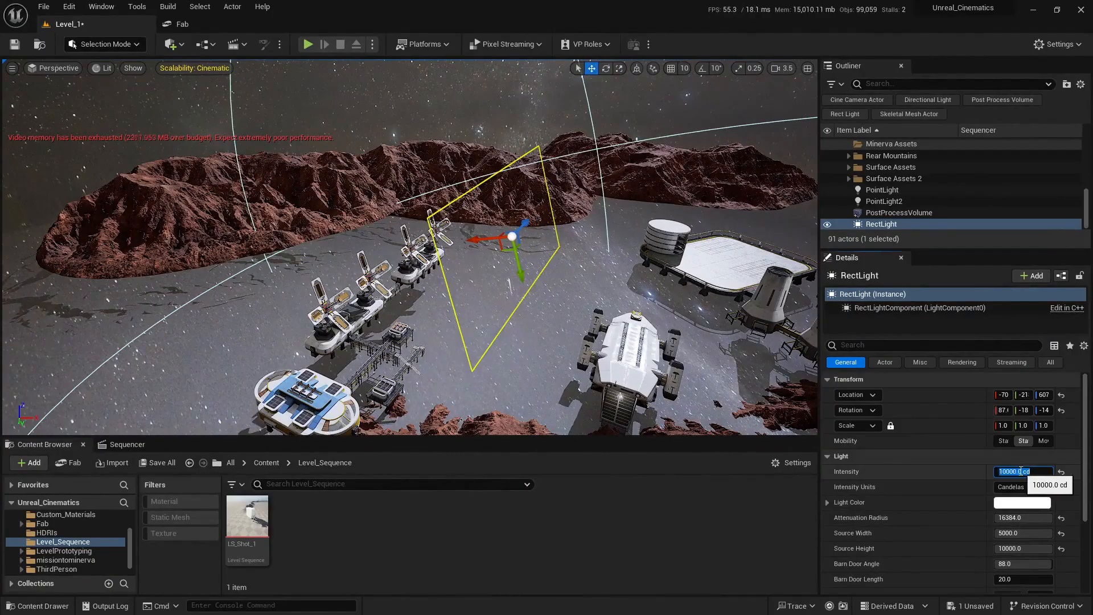
right_click_drag(349, 354, 382, 330)
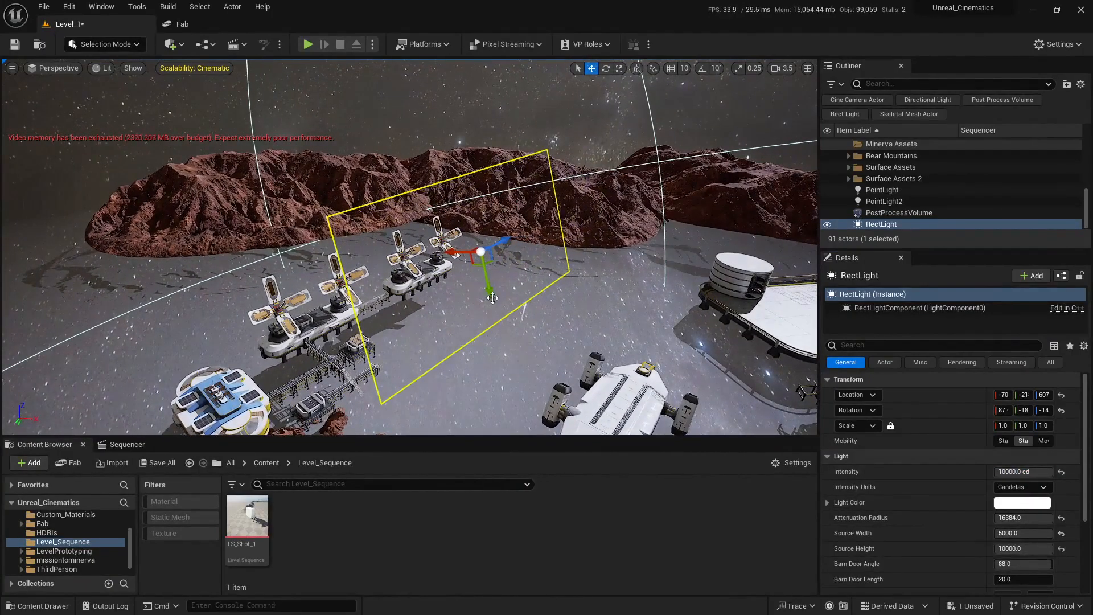
left_click_drag(492, 291, 476, 264)
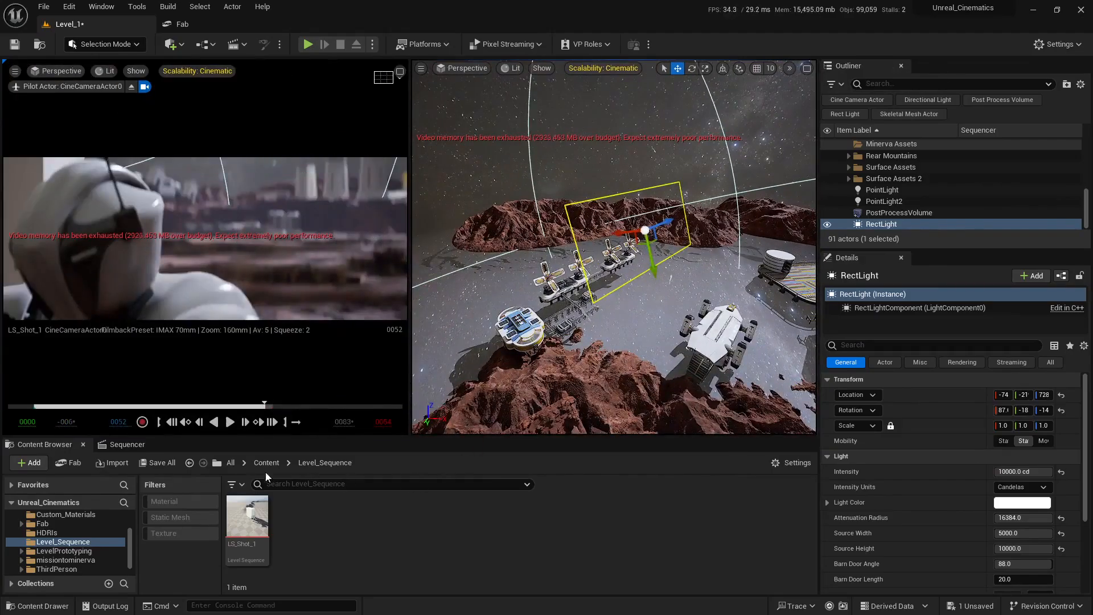
Step: Return the LS_Shot_1 sequence to frame 1 and toggle the rect light's visibility to compare its effect in the camera view
left_click(133, 444)
left_click_drag(530, 491, 293, 487)
mouse_move(501, 330)
right_mouse_down()
mouse_move(479, 296)
mouse_move(515, 319)
right_mouse_up()
left_click(827, 226)
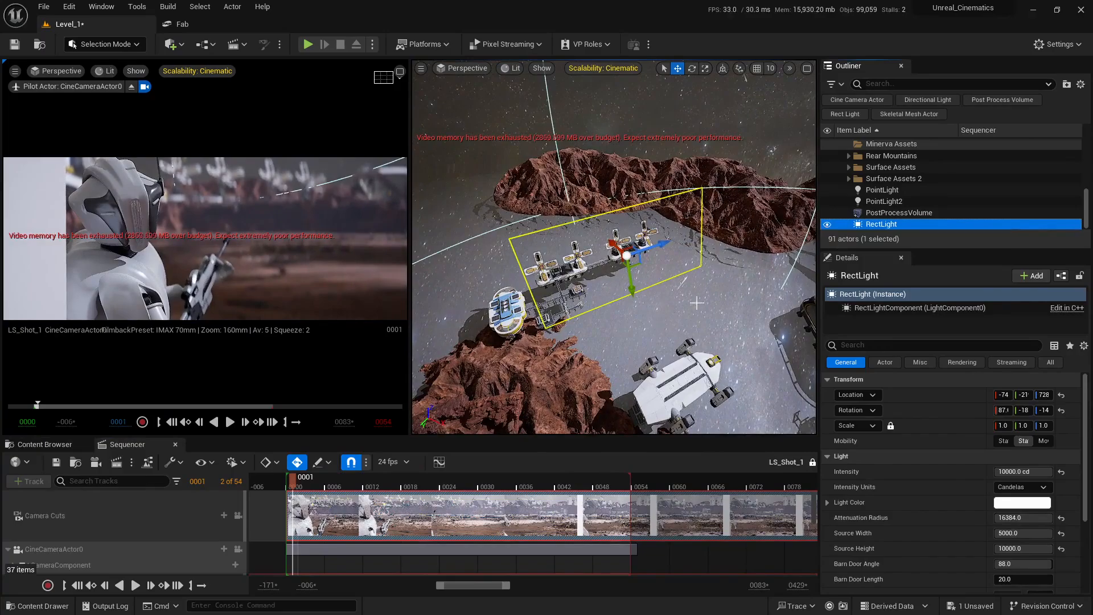
Step: Lower the rect light slightly and set its intensity to 30000 cd
right_click_drag(697, 303, 677, 312)
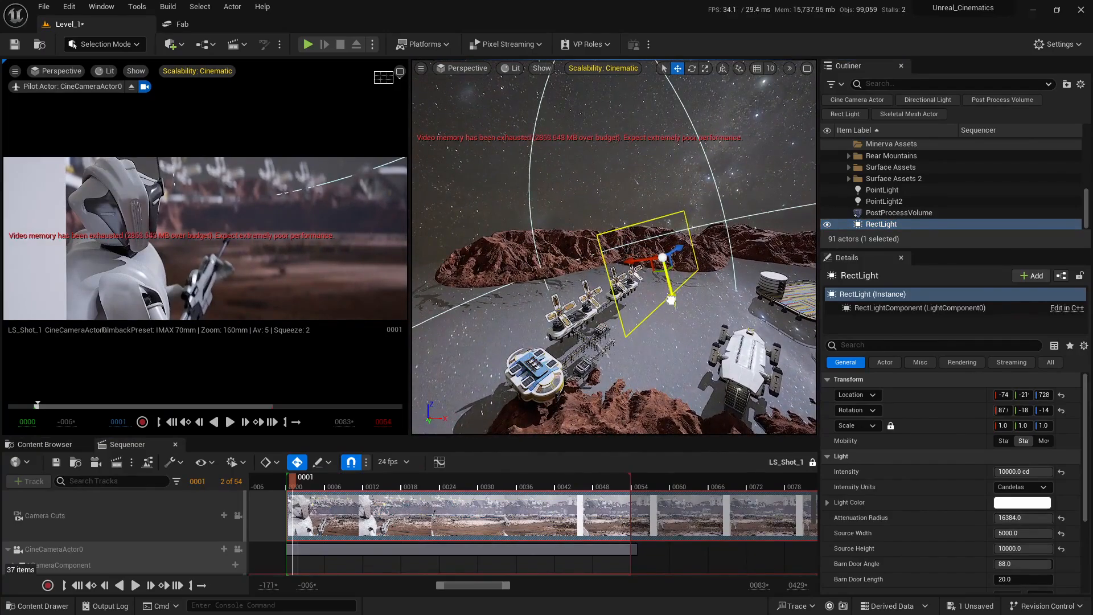
left_click_drag(671, 300, 673, 307)
left_click(1019, 472)
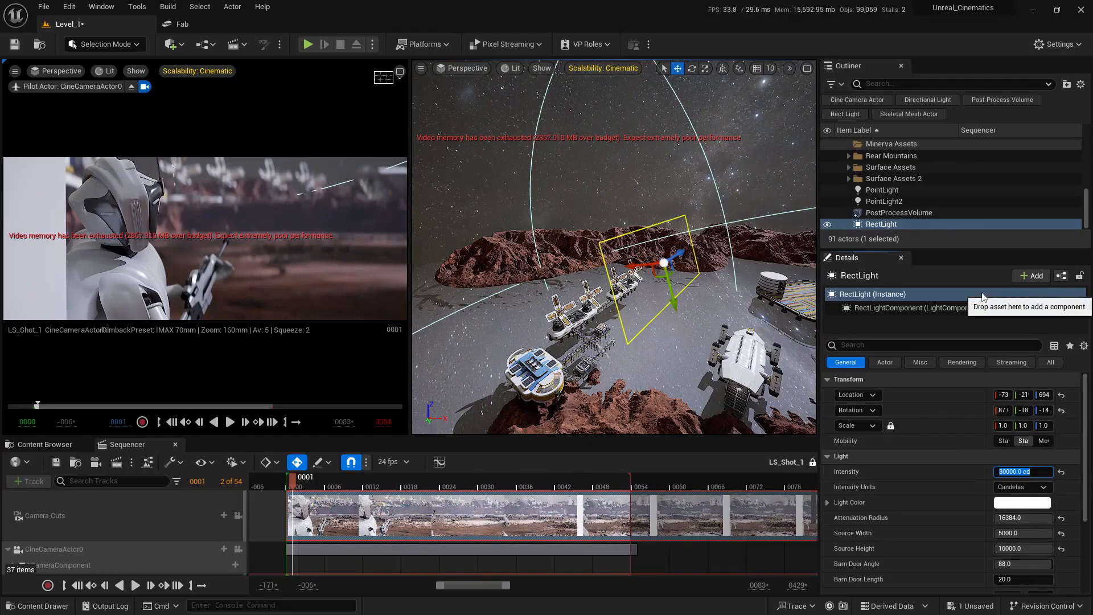
Step: Slide the rect light along the solar array row away from the blue-roofed module, and pull it farther back from the arrays
right_click_drag(675, 337, 604, 336)
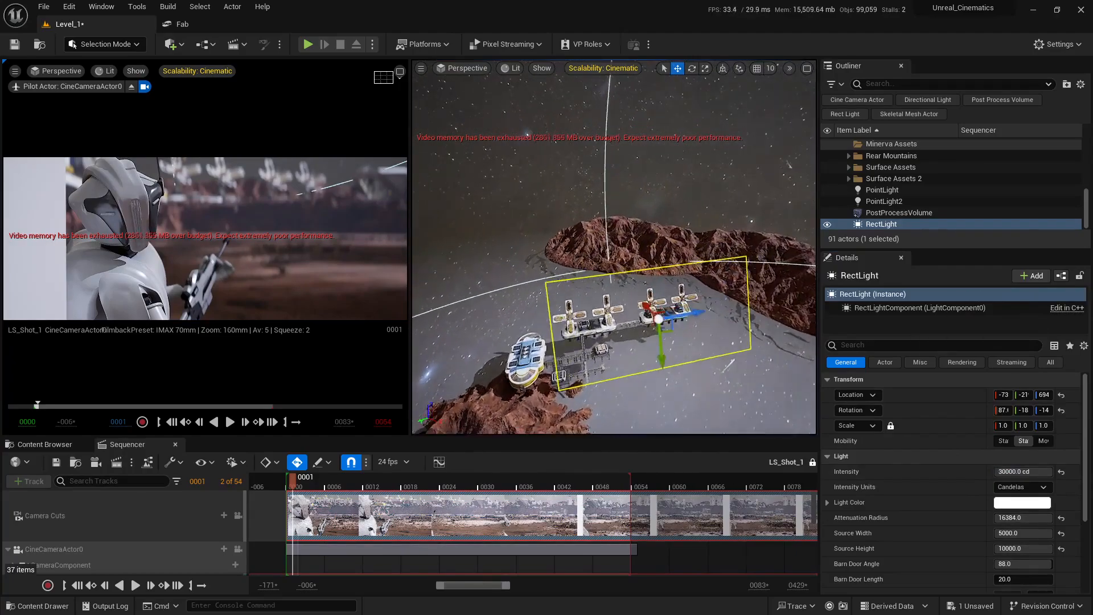
right_click_drag(772, 348, 772, 355)
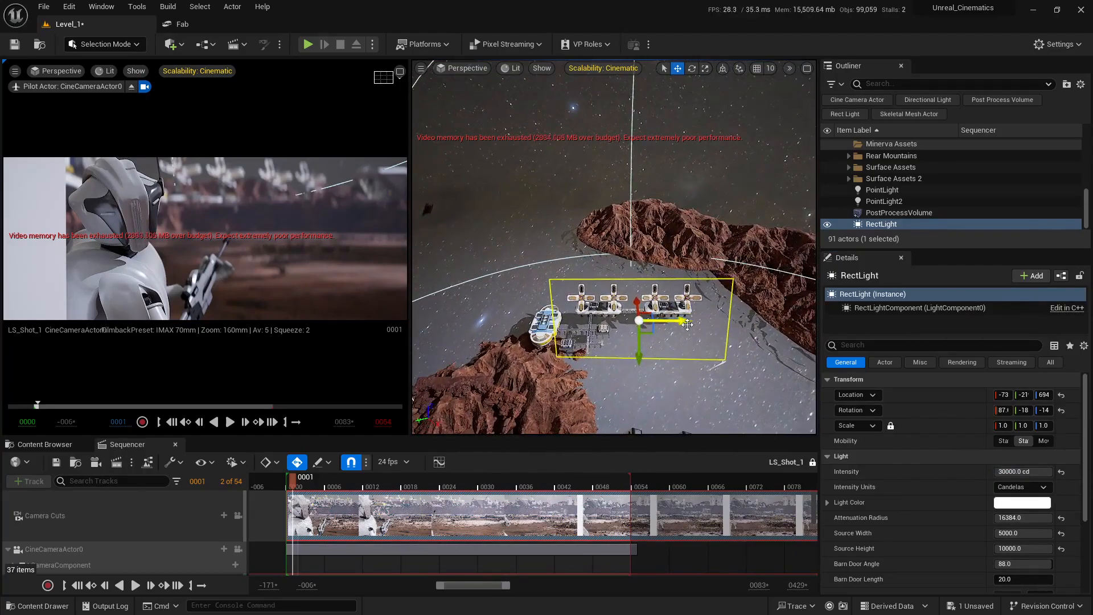
left_click_drag(687, 325, 707, 324)
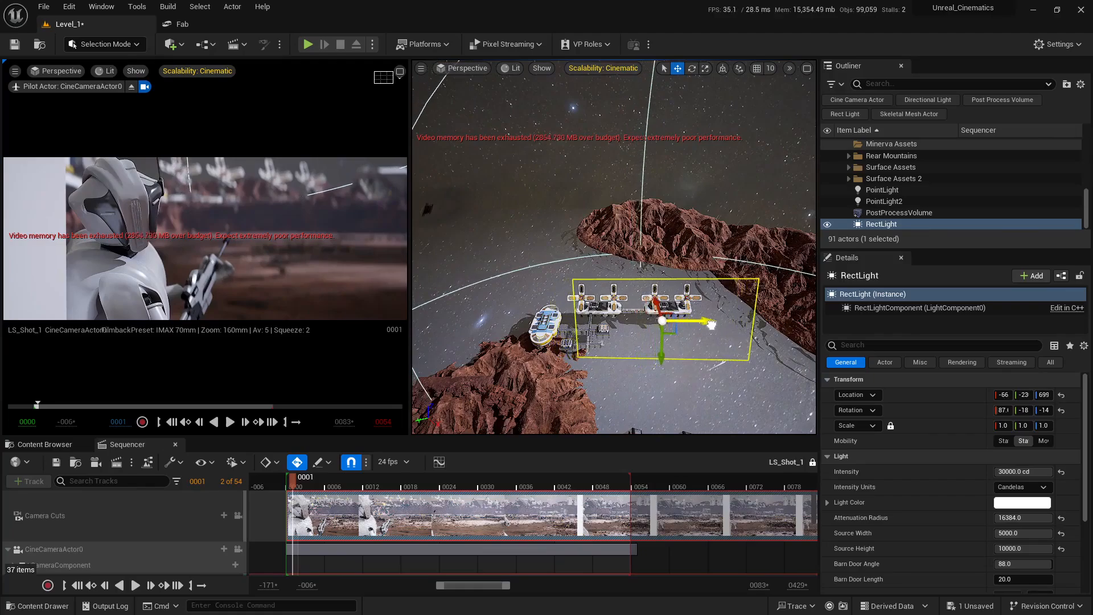
left_click_drag(711, 320, 700, 322)
right_click_drag(638, 355, 762, 324)
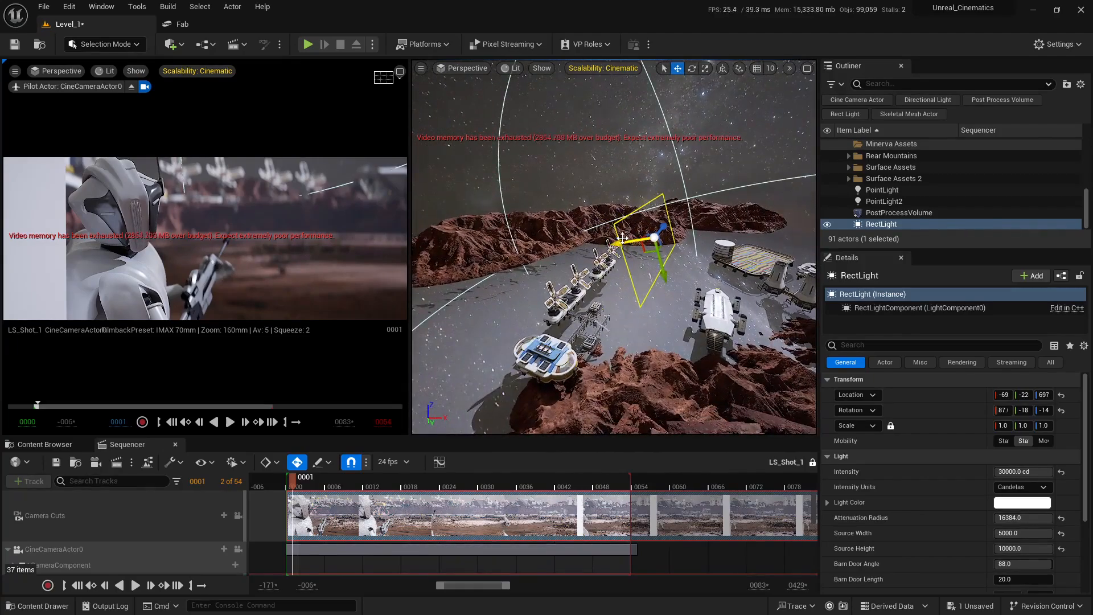
left_click_drag(622, 237, 645, 238)
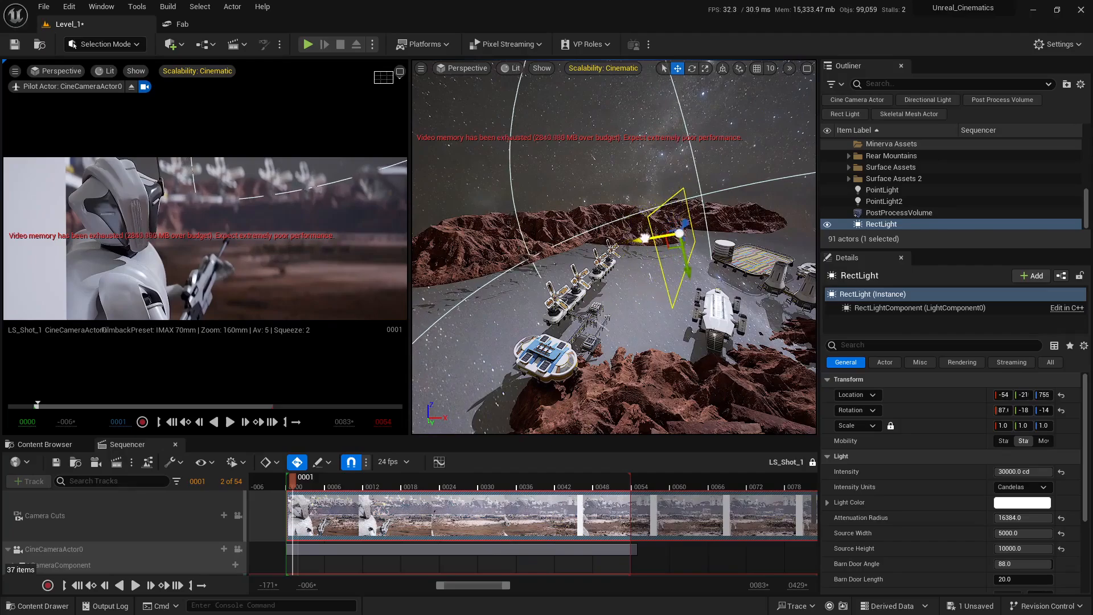
Step: Toggle the rect light's visibility to compare the background lighting in the maximized cine camera view, and restore the two-viewport layout
right_click_drag(690, 378, 698, 329)
left_click(829, 225)
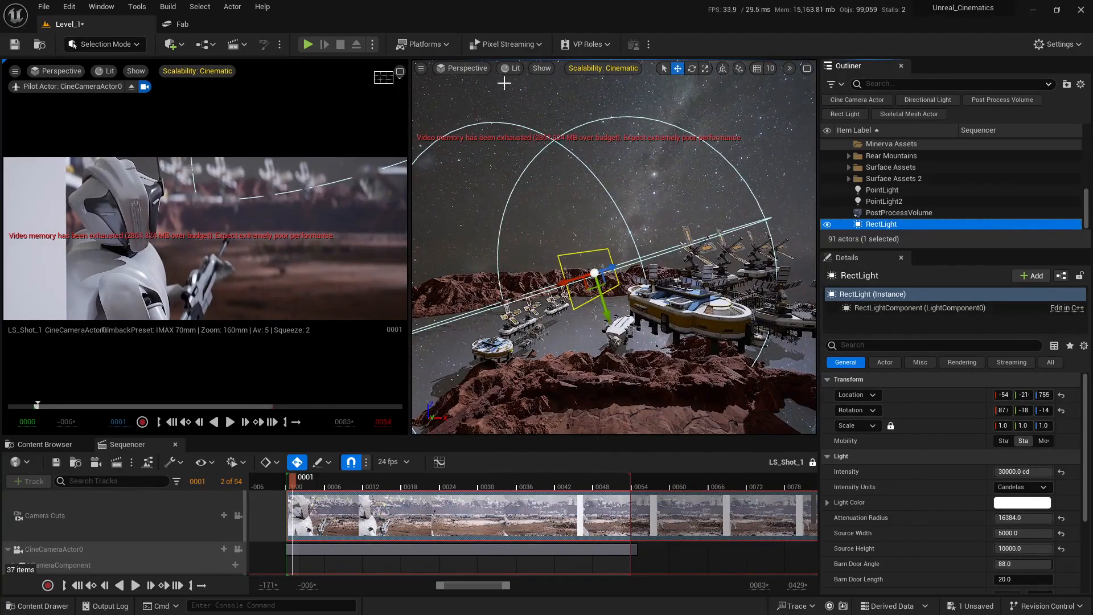
left_click(401, 70)
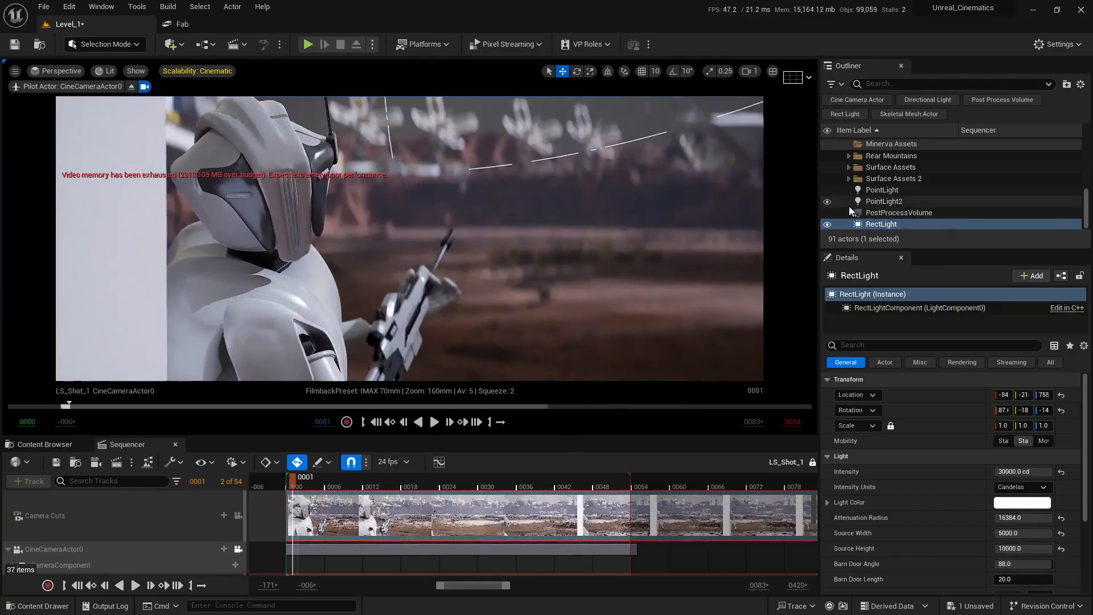
left_click(829, 225)
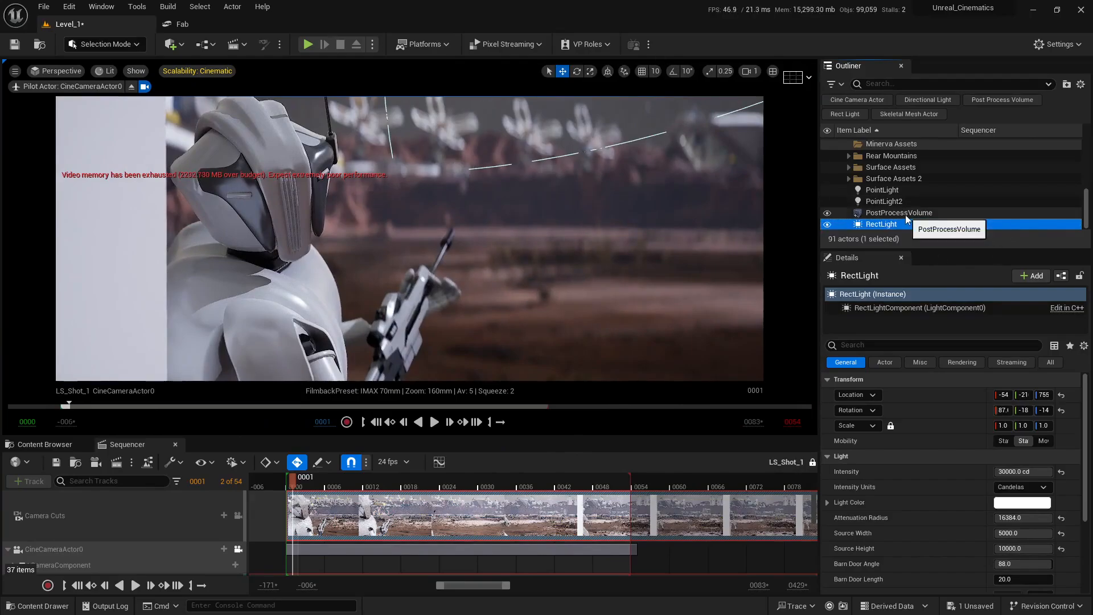
left_click(773, 71)
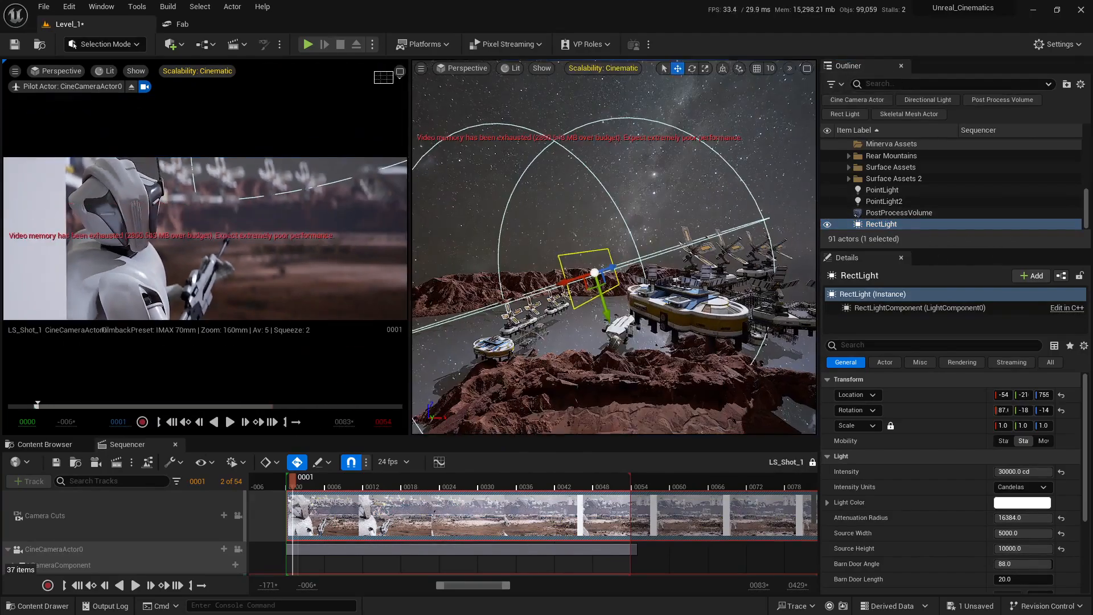
Step: Move the rect light lower and farther from the solar arrays, close to the parked ship
mouse_move(614, 248)
right_mouse_down()
mouse_move(592, 267)
mouse_move(631, 239)
mouse_move(606, 259)
right_mouse_up()
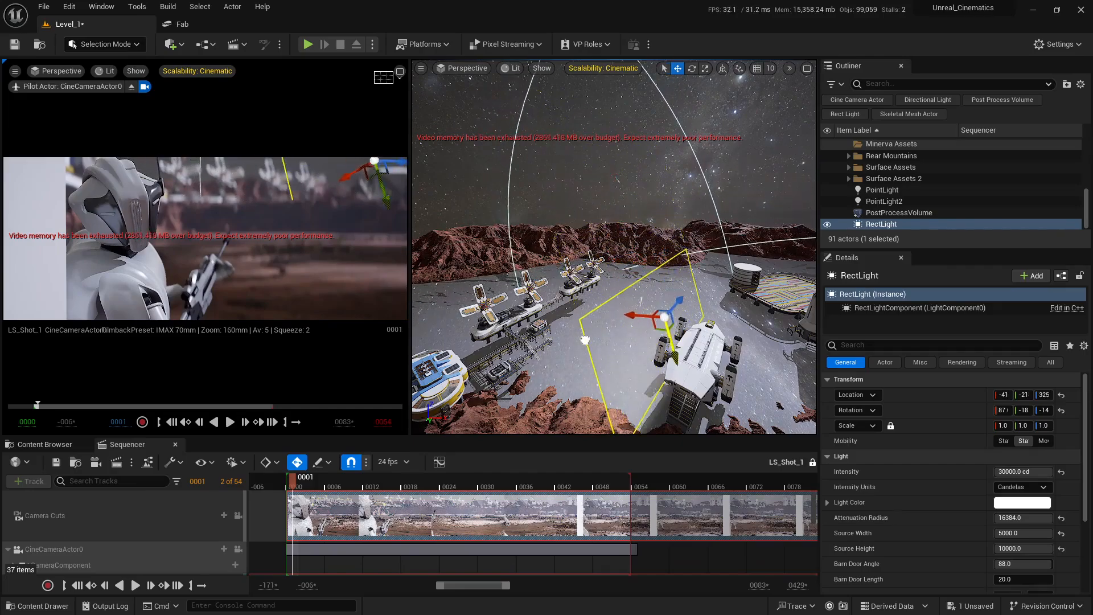
key("s")
mouse_move(629, 352)
right_mouse_down()
mouse_move(652, 322)
mouse_move(637, 333)
mouse_move(646, 346)
right_mouse_up()
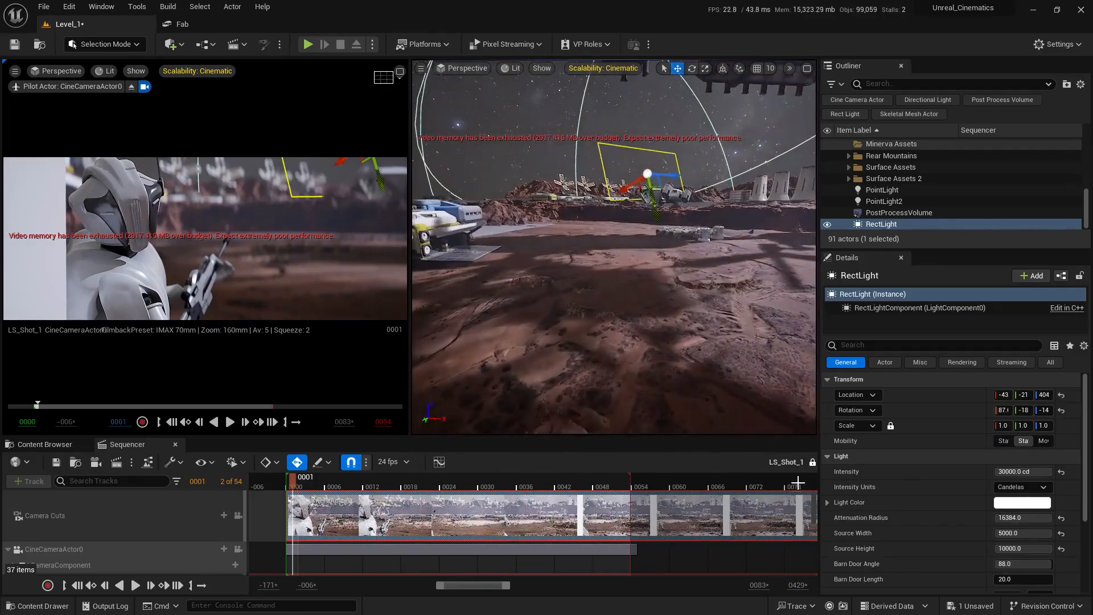
Step: Save the unsaved level changes and bring the Level_Sequence folder contents back into view
left_click(969, 605)
left_click(637, 429)
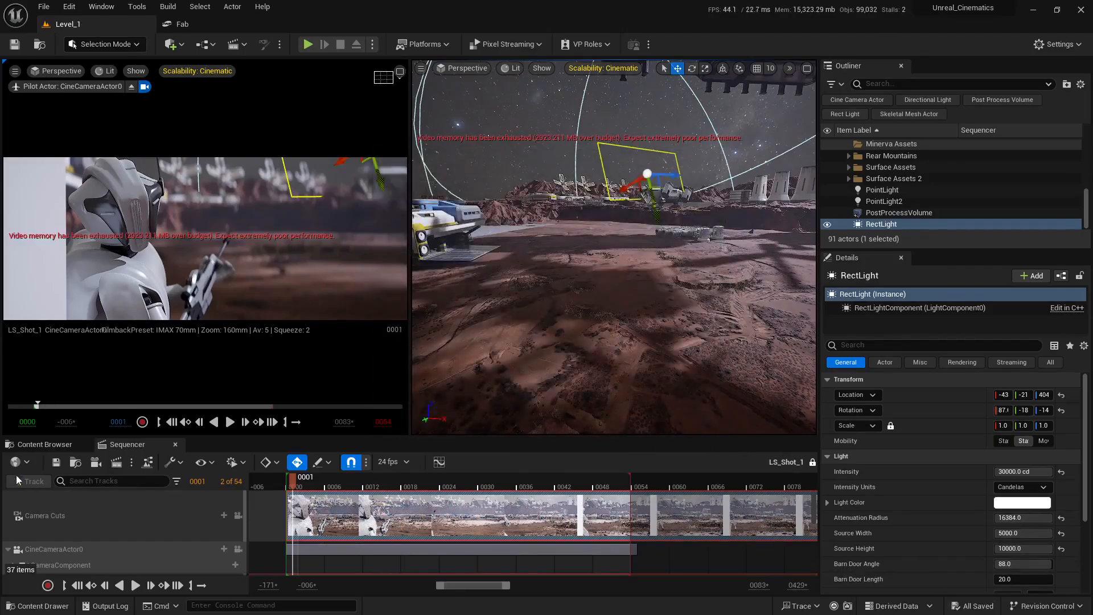
left_click(39, 444)
Step: Maximize the perspective viewport and place a spot light on the dark ground near the landed vehicle's ramp
key("s")
mouse_move(685, 270)
right_mouse_down()
mouse_move(632, 273)
mouse_move(629, 284)
mouse_move(670, 280)
right_mouse_up()
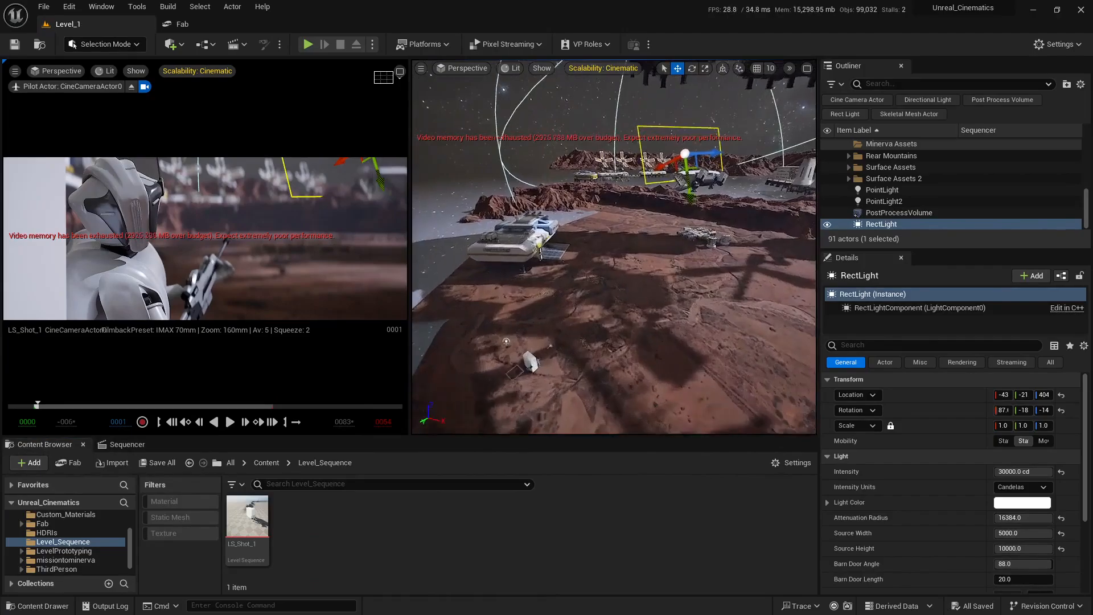
left_click(807, 68)
key("w")
right_click_drag(409, 218, 414, 246)
scroll(409, 218, "down", 3)
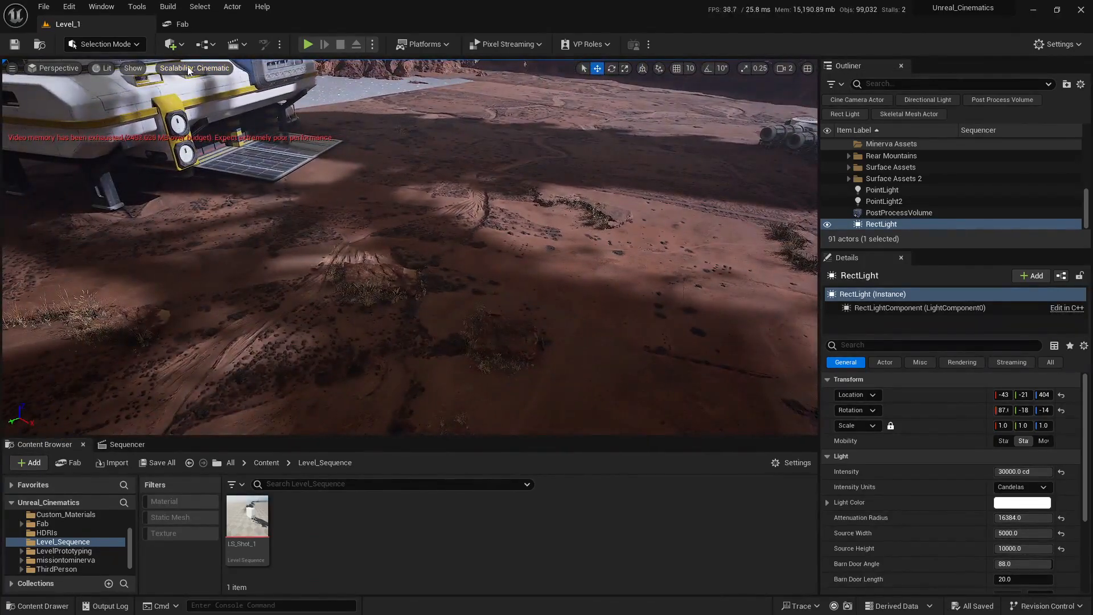
left_click(174, 44)
mouse_move(229, 151)
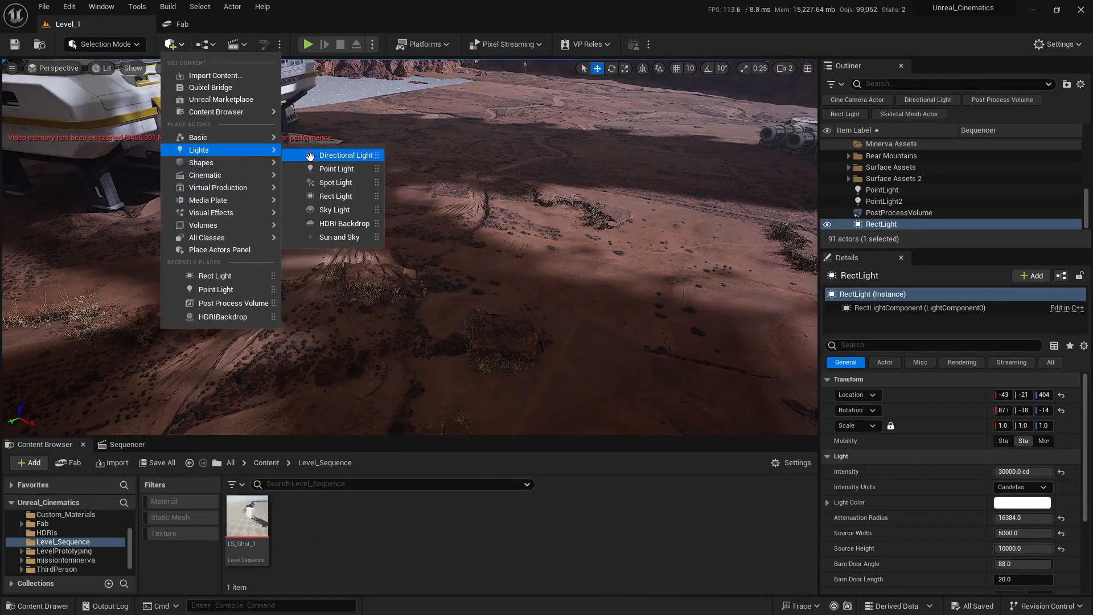
left_click_drag(324, 182, 545, 375)
key("w")
right_click_drag(619, 348, 655, 352)
scroll(619, 348, "down", 2)
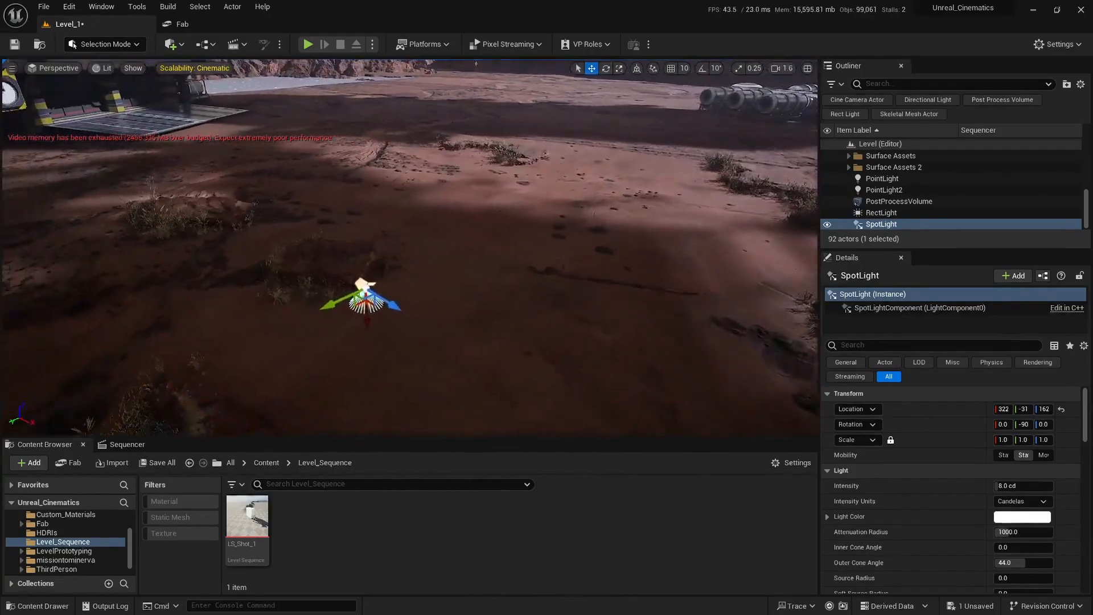
Step: Raise the spot light above the dark ground to a height of about 443 and shift it along the world X axis to about 564
right_click_drag(486, 385, 466, 382)
left_click_drag(385, 323, 371, 247)
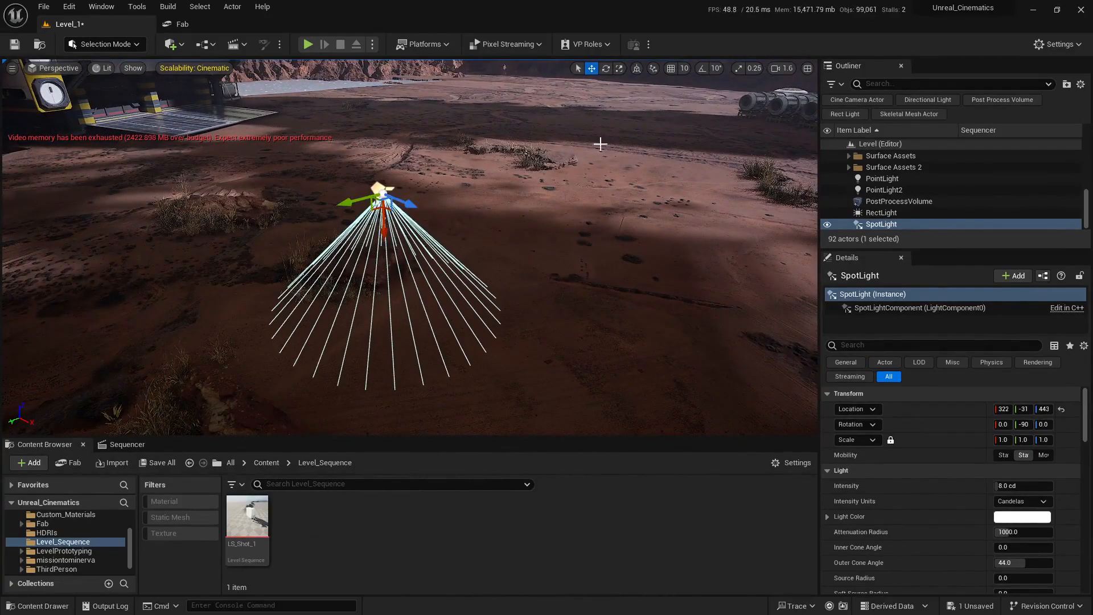
left_click(637, 69)
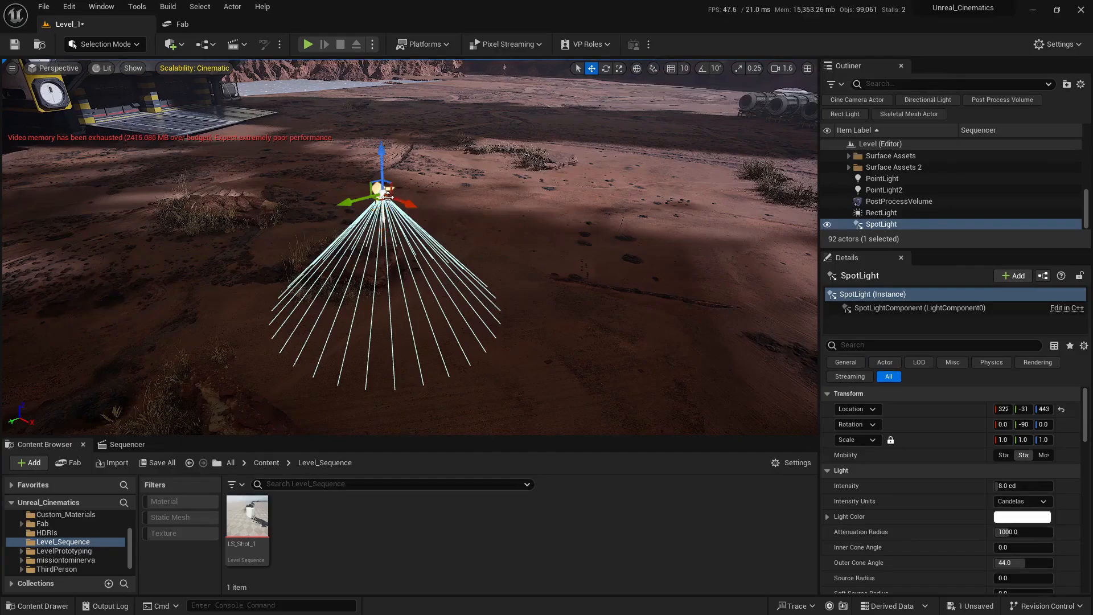
left_click_drag(380, 199, 502, 202)
Step: Set the spot light's intensity to 160 cd, and increase it further to 500 cd
left_click(1023, 486)
type("160")
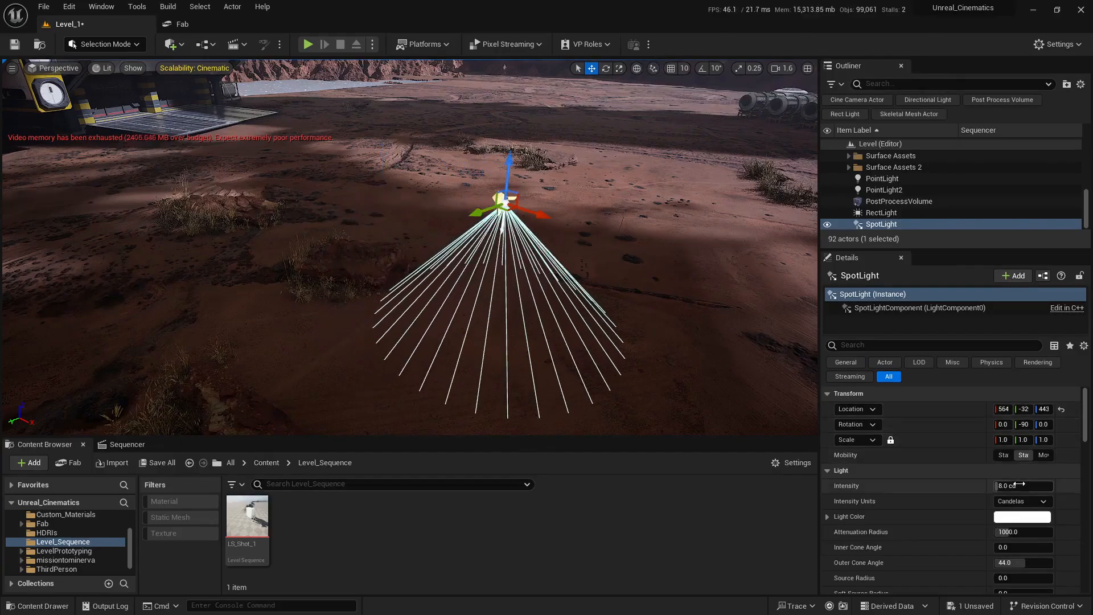
key("Return")
right_click_drag(571, 322, 609, 342)
scroll(571, 322, "down", 3)
left_click(1023, 486)
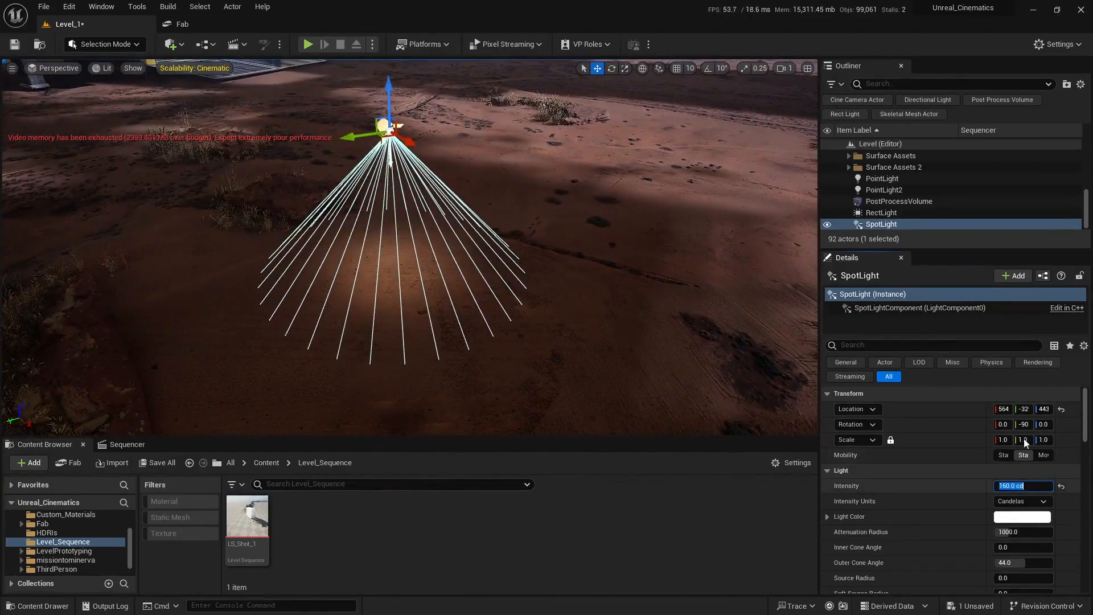
type("500")
key("Return")
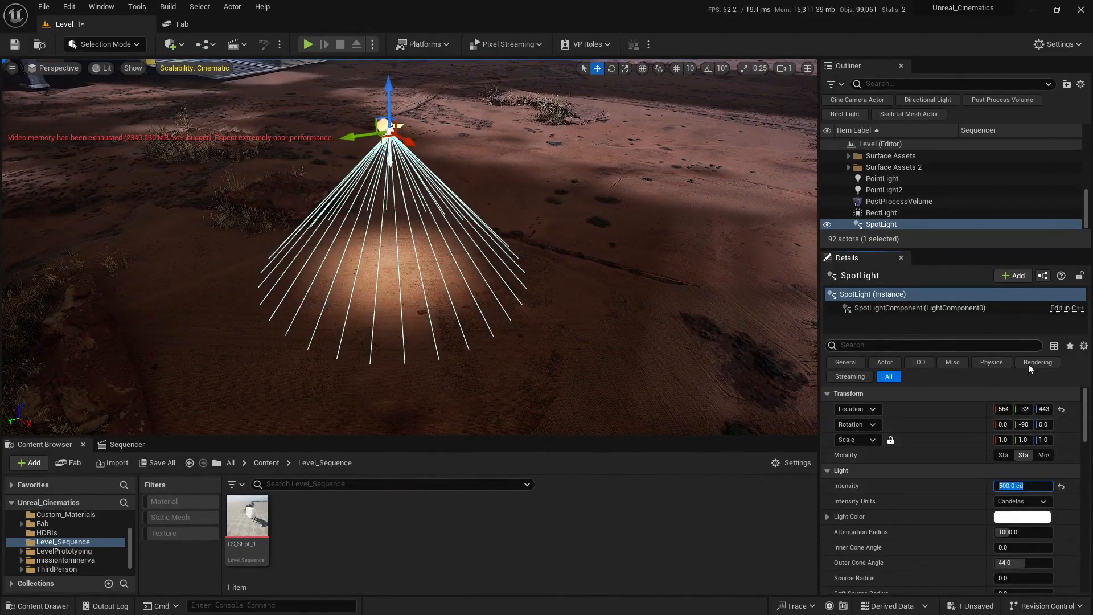
Step: Try different inner and outer cone angles on the spot light, and reset both angles to their defaults
mouse_move(579, 276)
right_mouse_down()
mouse_move(541, 290)
mouse_move(549, 271)
mouse_move(582, 256)
right_mouse_up()
right_click_drag(333, 298, 333, 298)
scroll(913, 518, "down", 3)
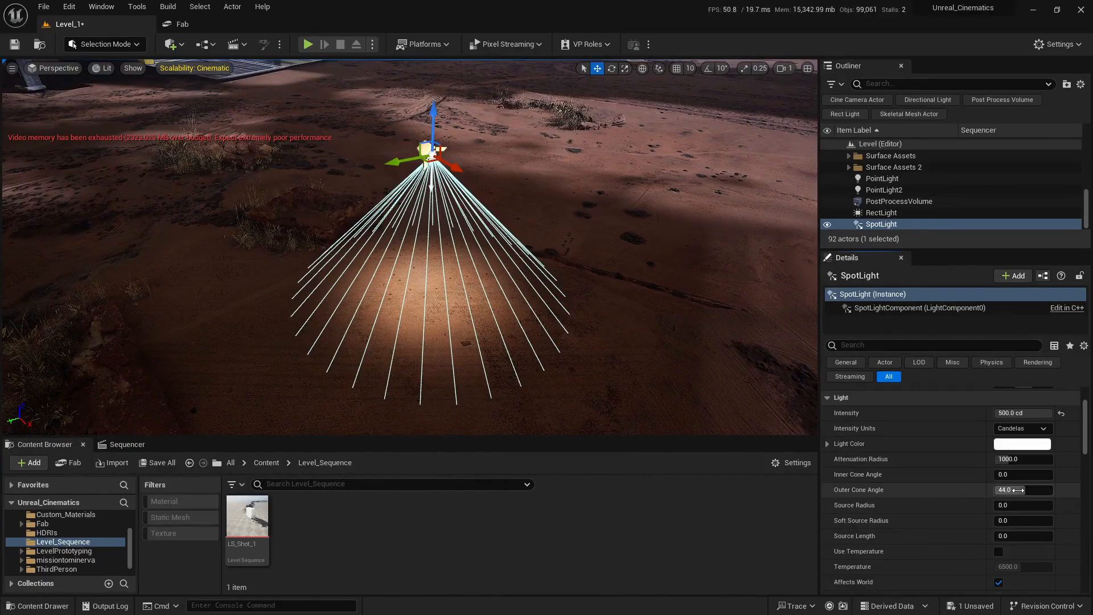
mouse_move(1018, 490)
left_mouse_down()
mouse_move(1042, 489)
mouse_move(1023, 490)
left_mouse_up()
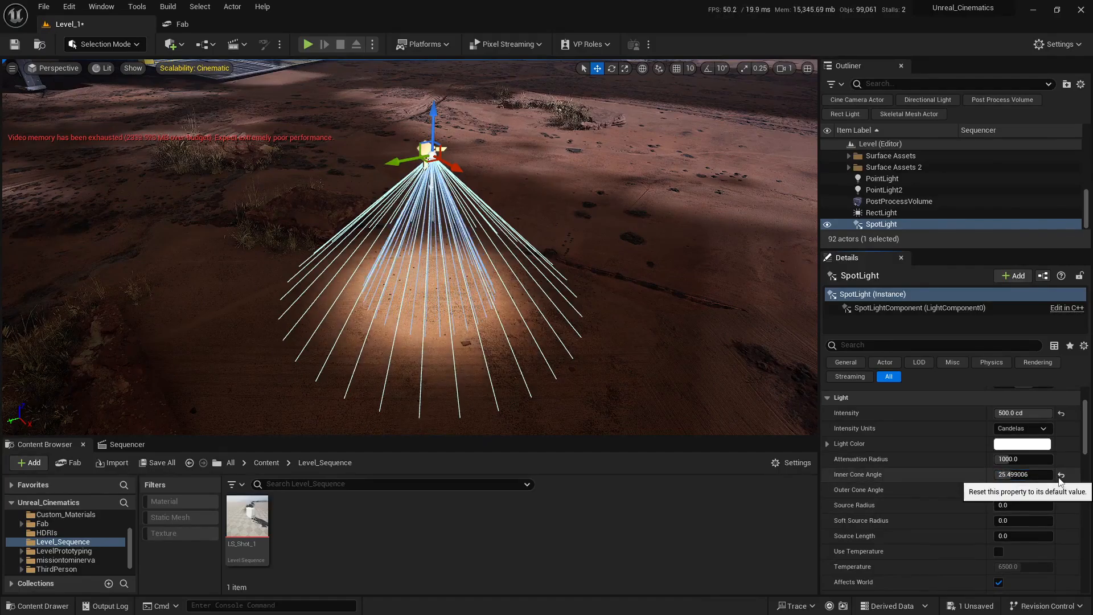
left_click(1061, 474)
left_click(1061, 490)
Step: Move the spot light from the open ground to the edge of the landed vehicle's ramp
right_click_drag(592, 274, 549, 259)
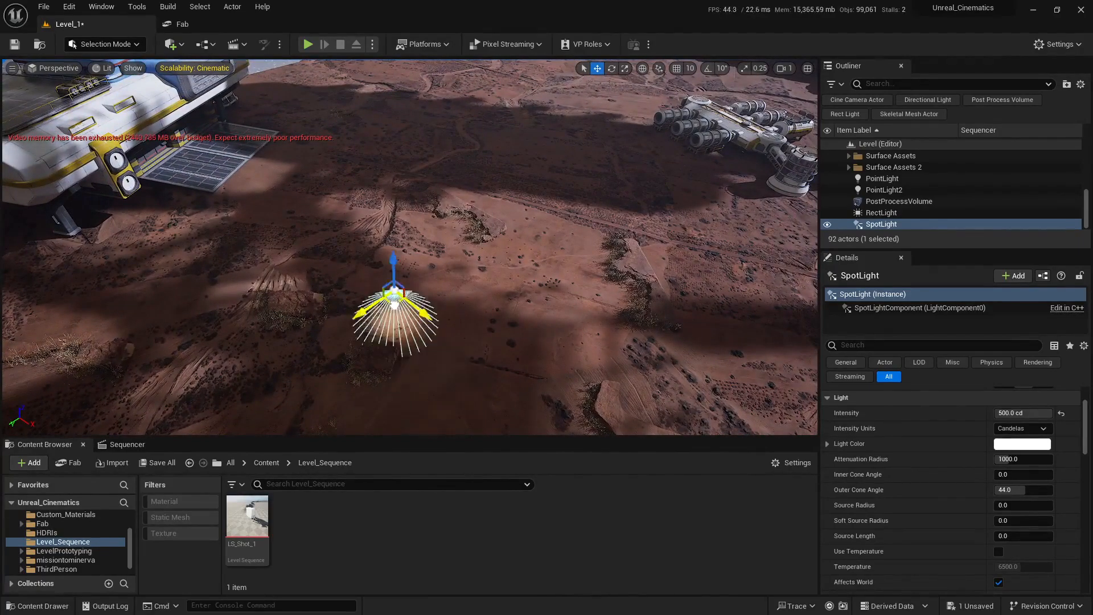
left_click_drag(393, 295, 247, 105)
right_click_drag(333, 147, 452, 188)
key("w")
scroll(290, 111, "up", 1)
key("w")
scroll(296, 117, "down", 3)
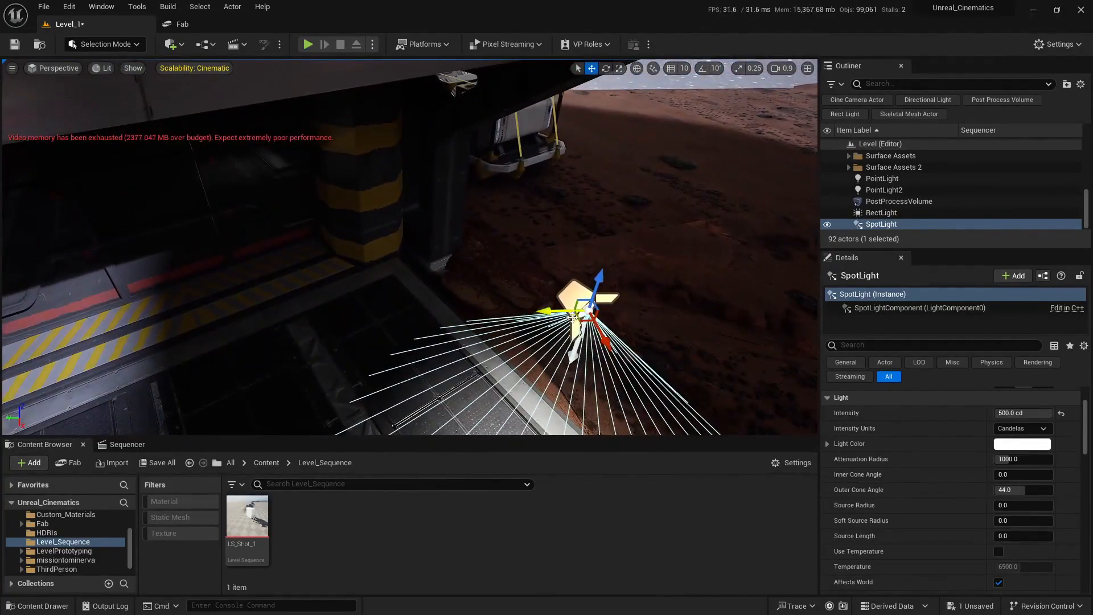
Step: Position the spot light beside the upper part of the striped pillar at the ramp's corner
left_click_drag(392, 227, 374, 153)
key("w")
right_click_drag(449, 193, 409, 147)
scroll(414, 165, "down", 2)
key("q")
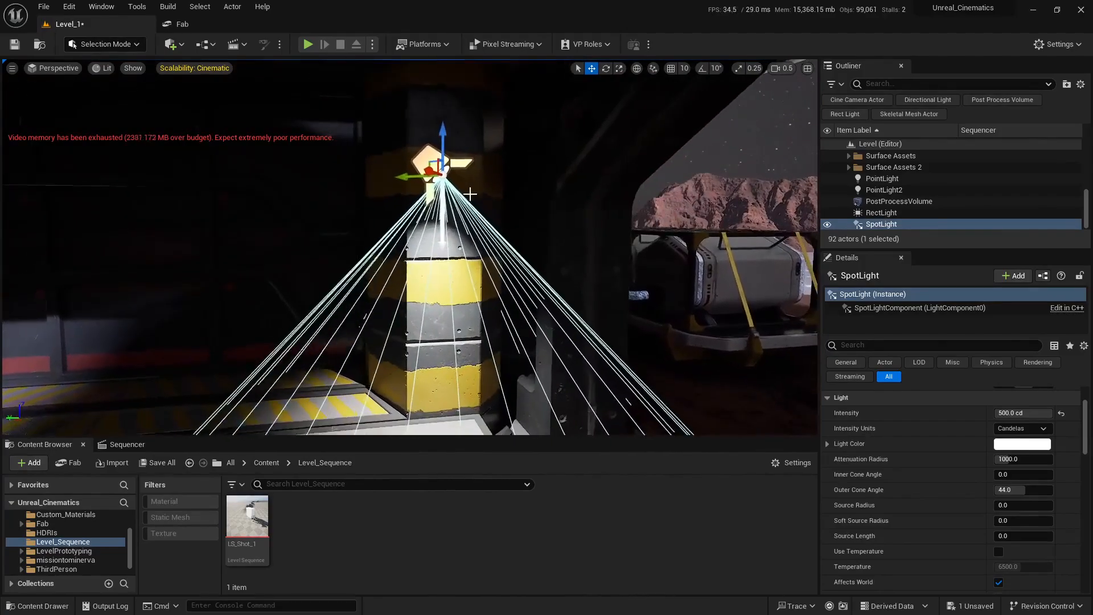
key("w")
right_click_drag(429, 230, 430, 211)
key("e")
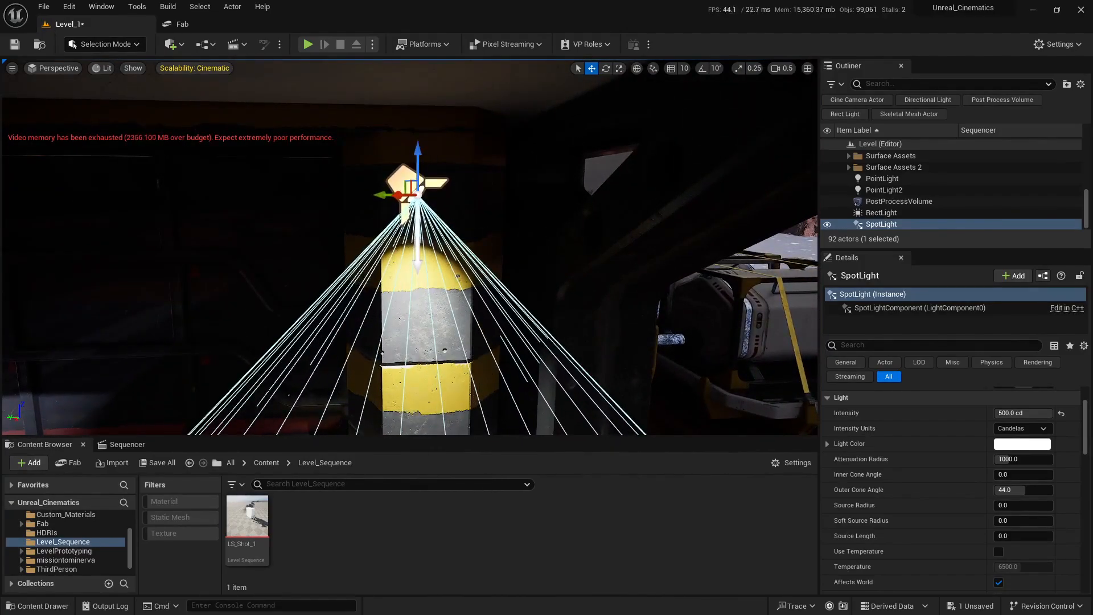
right_click_drag(653, 95, 653, 95)
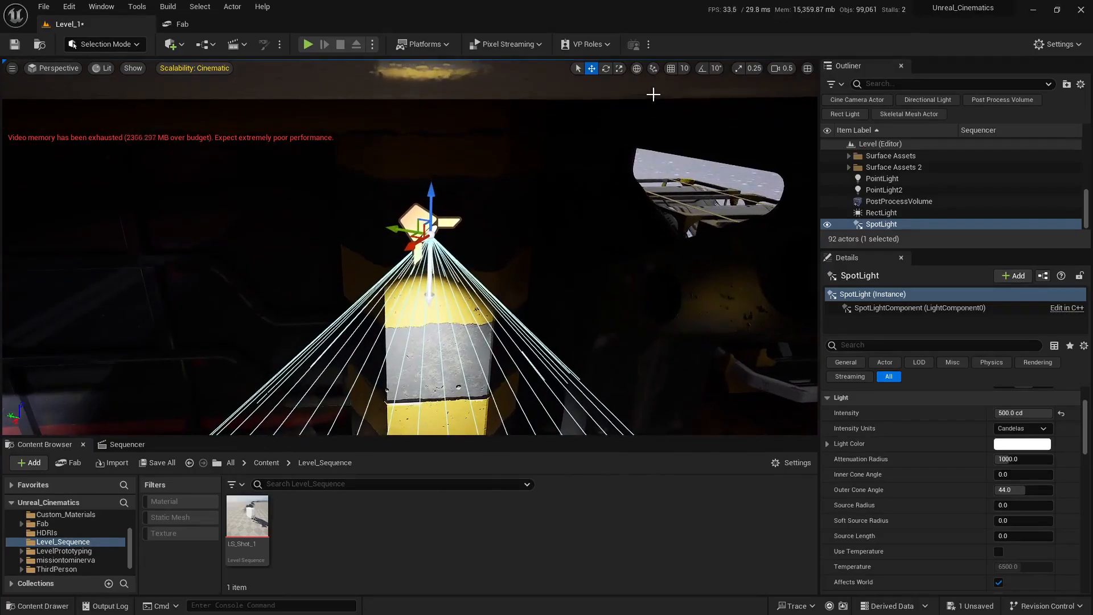
Step: Fine-tune the spot light's position in front of the striped pillar using world-space axes
left_click(635, 69)
right_click_drag(587, 167, 585, 164)
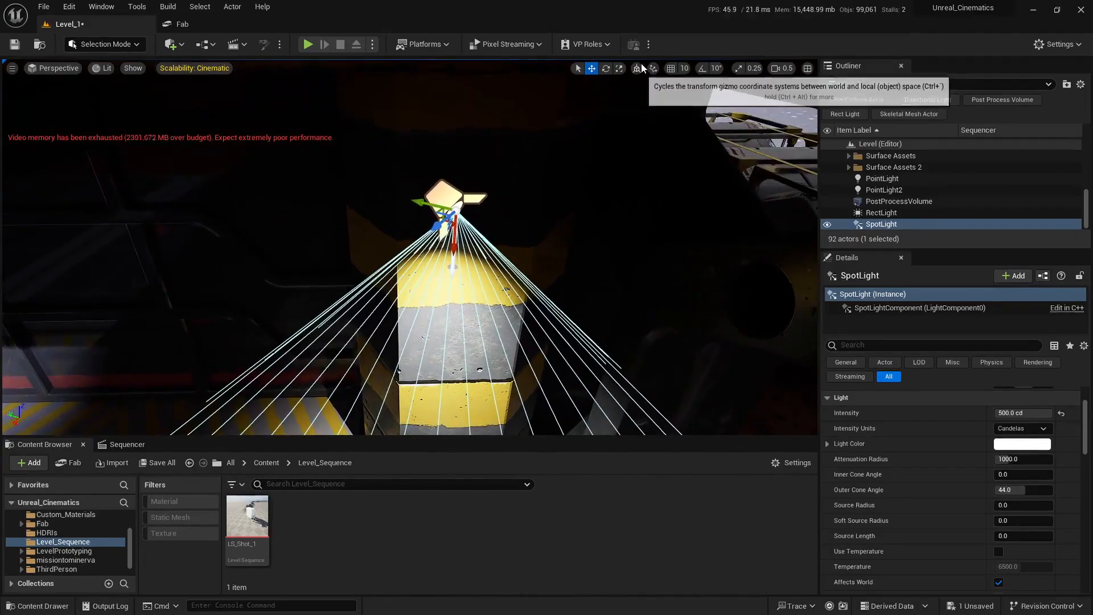
left_click(637, 69)
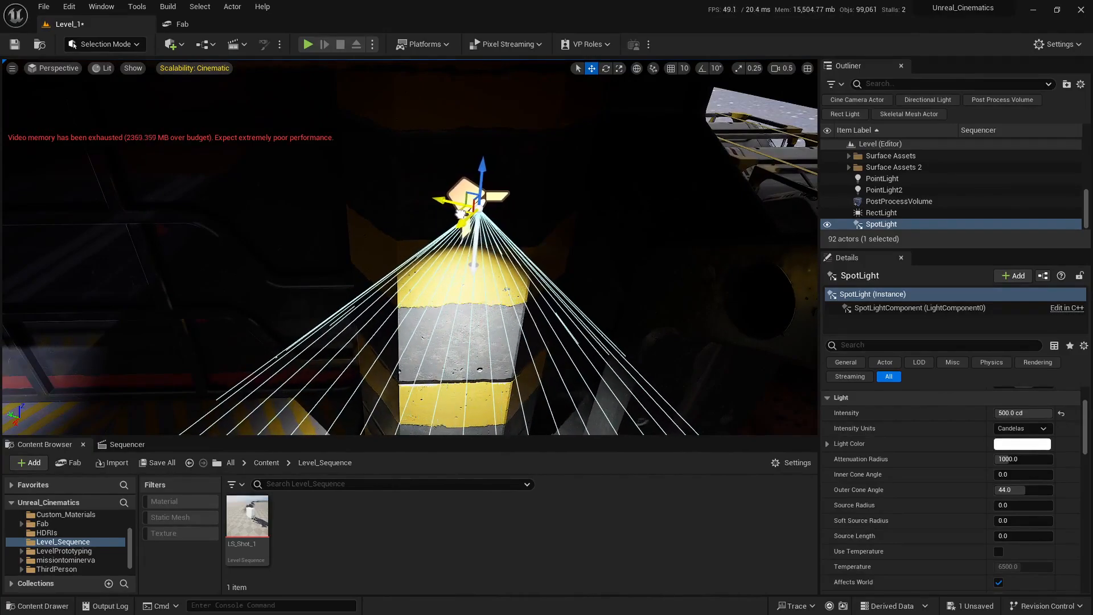
right_click_drag(511, 223, 510, 223)
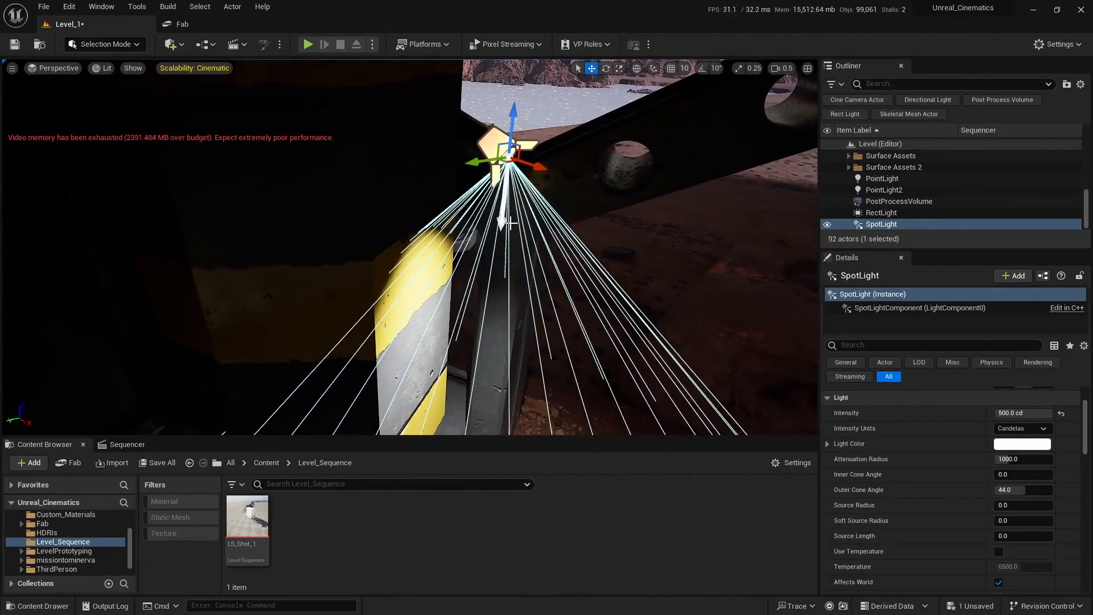
right_click_drag(506, 163, 507, 164)
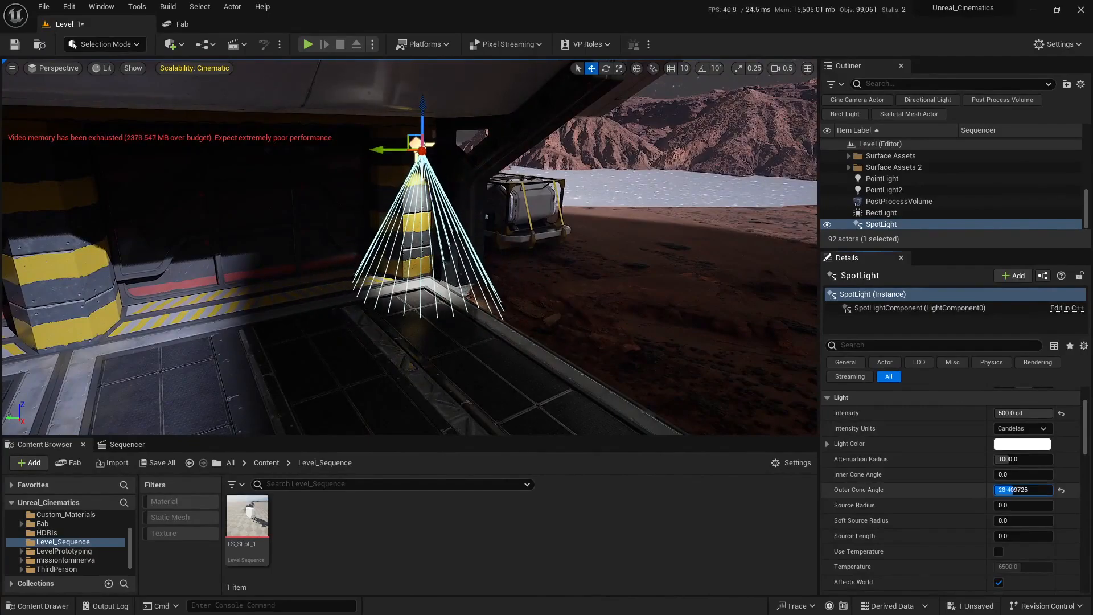
Step: Narrow the spot light's outer cone angle to about 29 degrees and deselect the light to inspect the lit pillar
left_click_drag(1014, 489, 1014, 490)
right_click_drag(578, 266, 578, 266)
key("Escape")
key("s")
scroll(578, 266, "up", 4)
key("w")
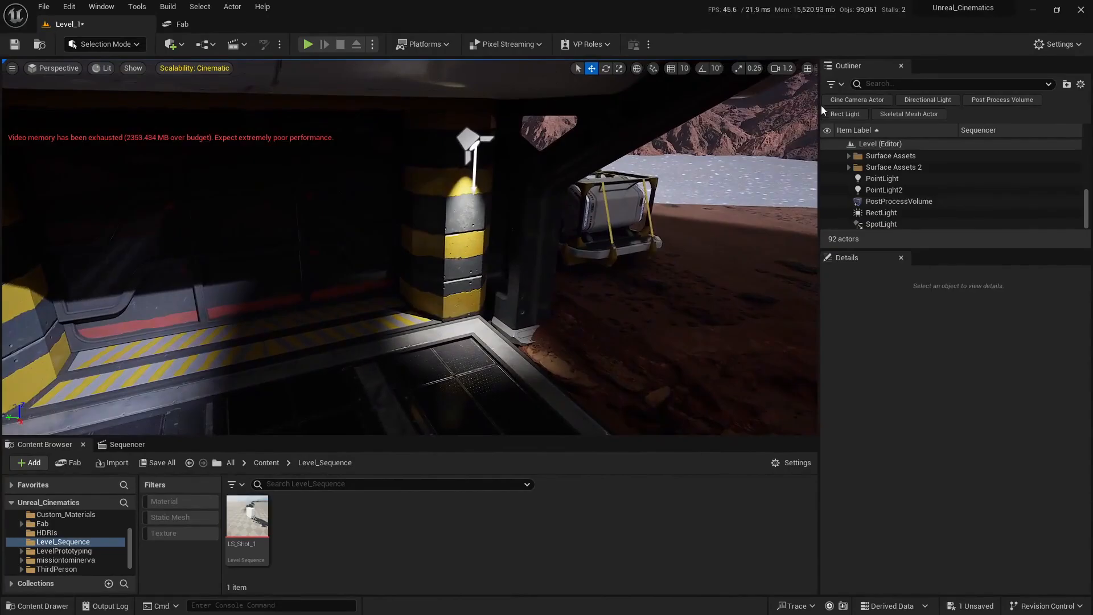
Step: Restore the two-viewport layout and scrub the LS_Shot_1 sequence to frame 18 to check the cine camera view
left_click(807, 70)
left_click(152, 449)
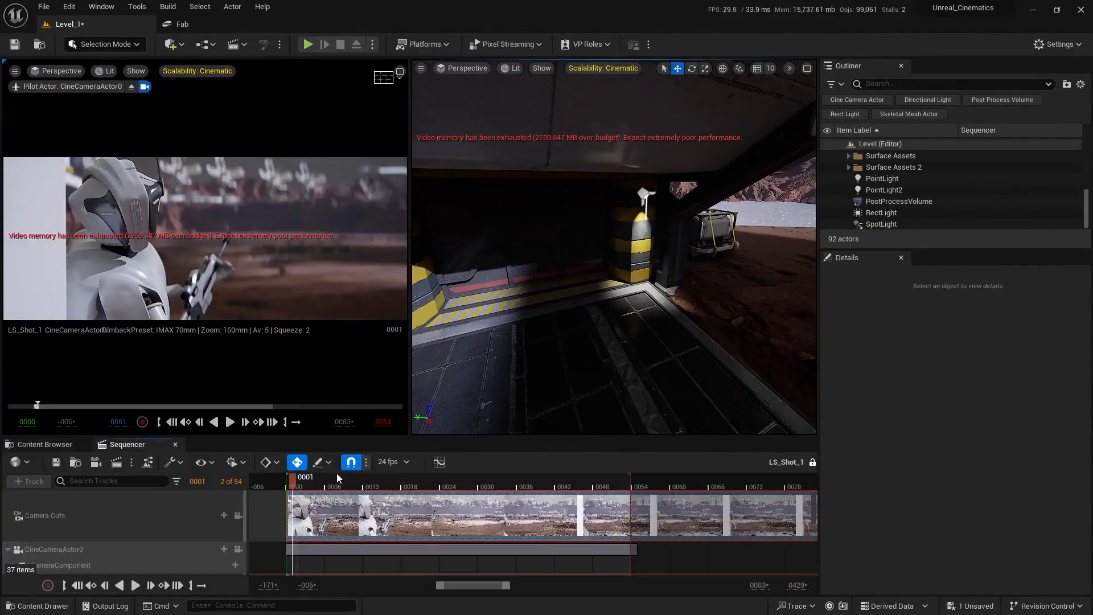
left_click_drag(314, 485, 403, 494)
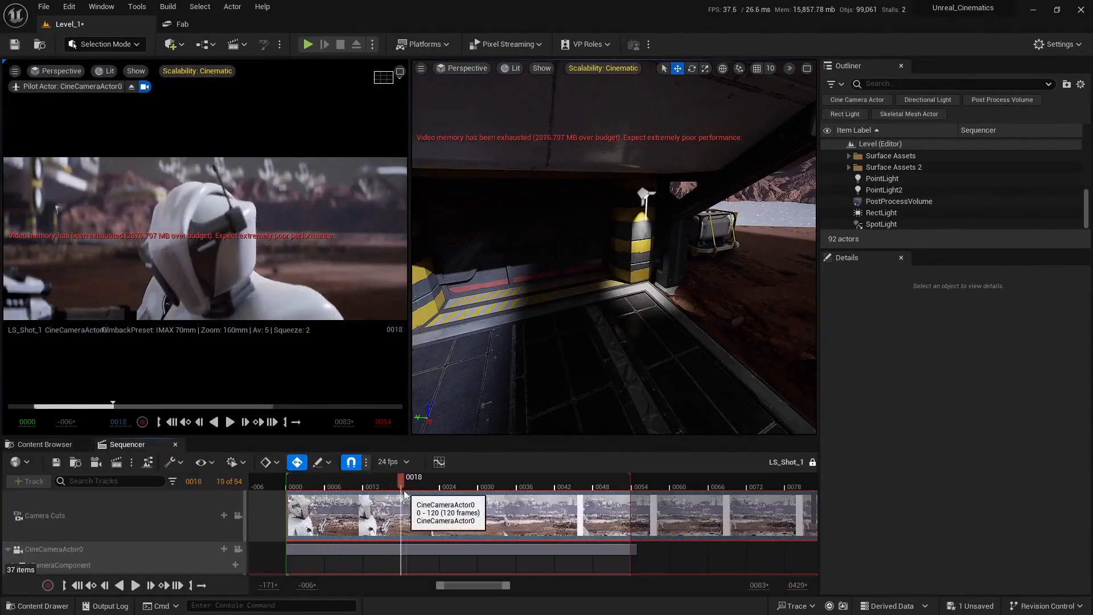
Step: Select the spot light at the striped pillar to locate it in the cine camera view, and clear that selection
key("w")
right_click_drag(552, 278, 552, 279)
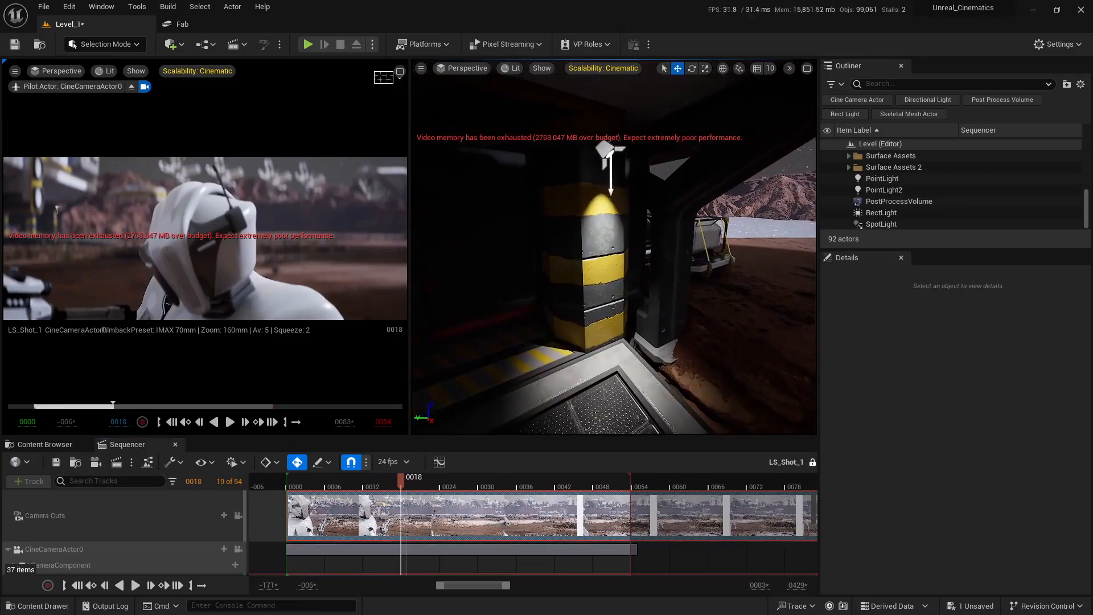
left_click(611, 151)
key("f")
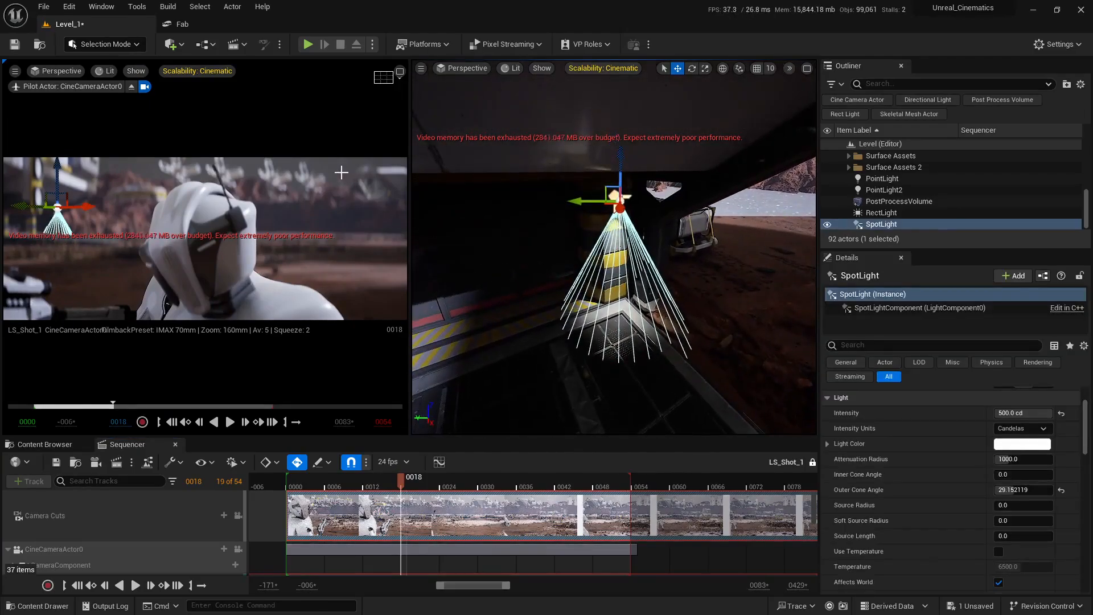
left_click(341, 172)
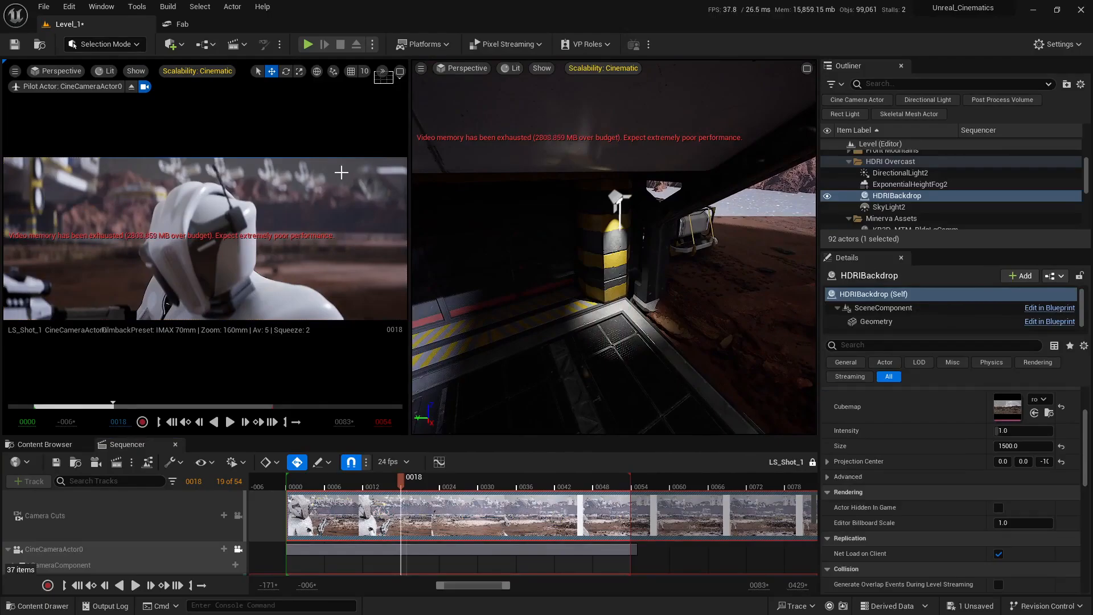
Step: Widen the spot light's outer cone angle to about 41.8 degrees and set its intensity to 3000 cd
left_click(611, 196)
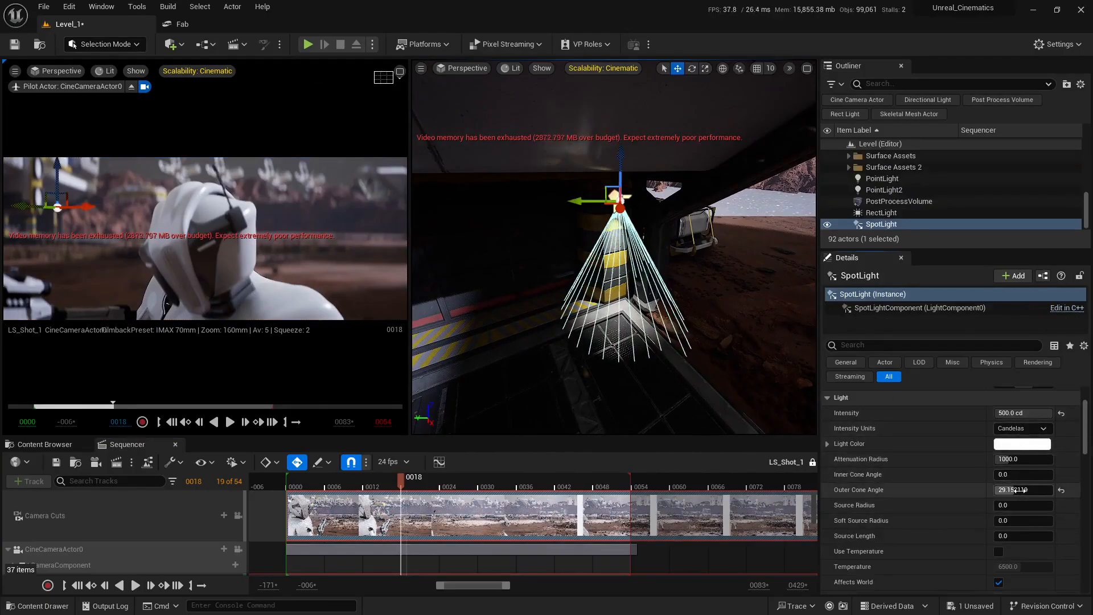
left_click_drag(1016, 490, 1040, 490)
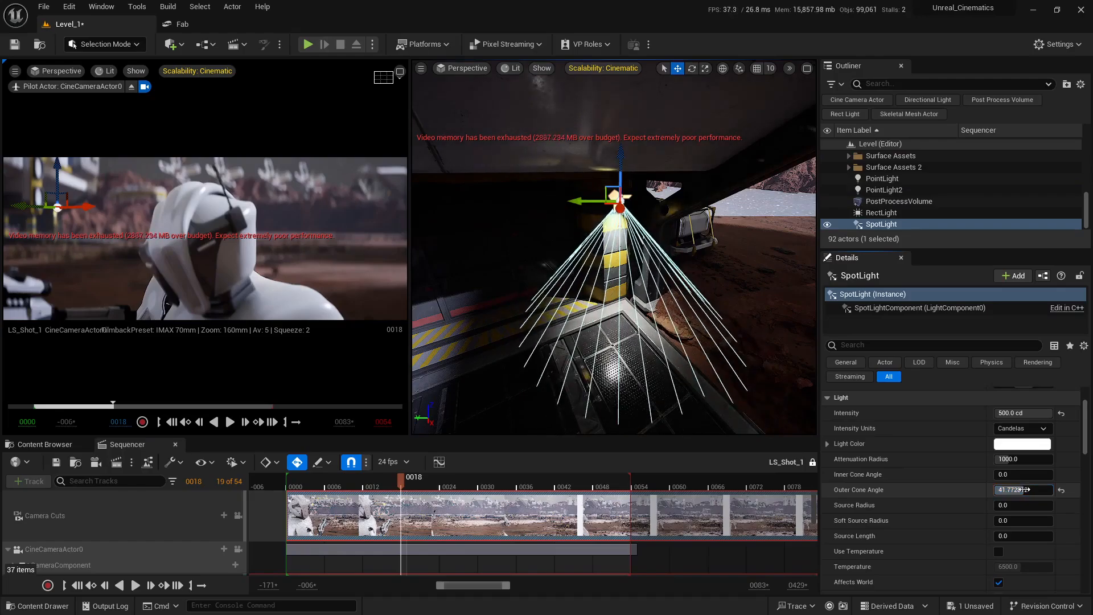
type("3000")
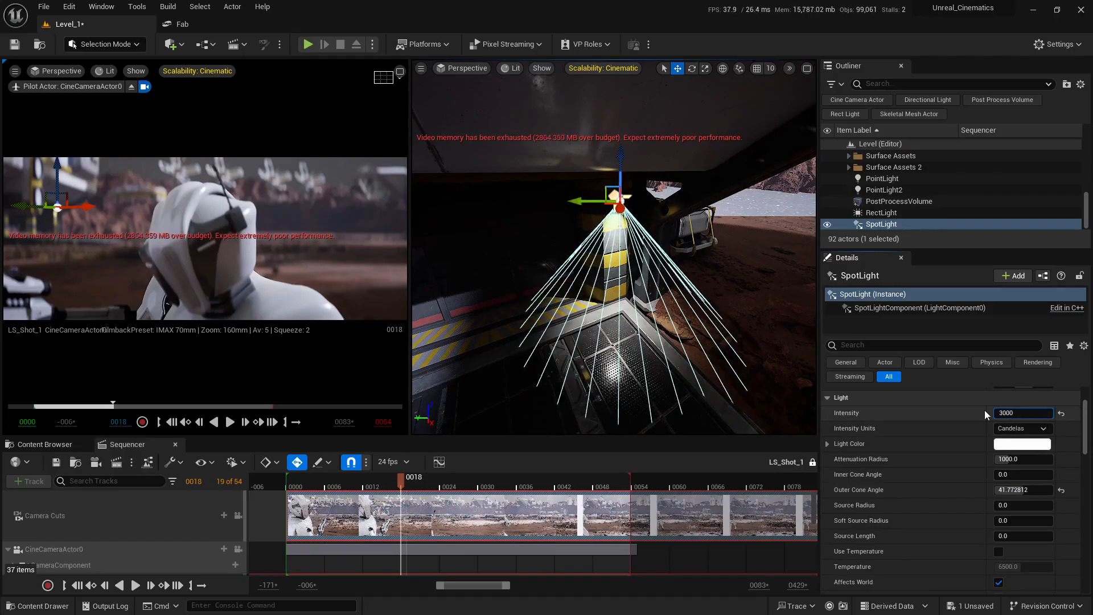
key("Return")
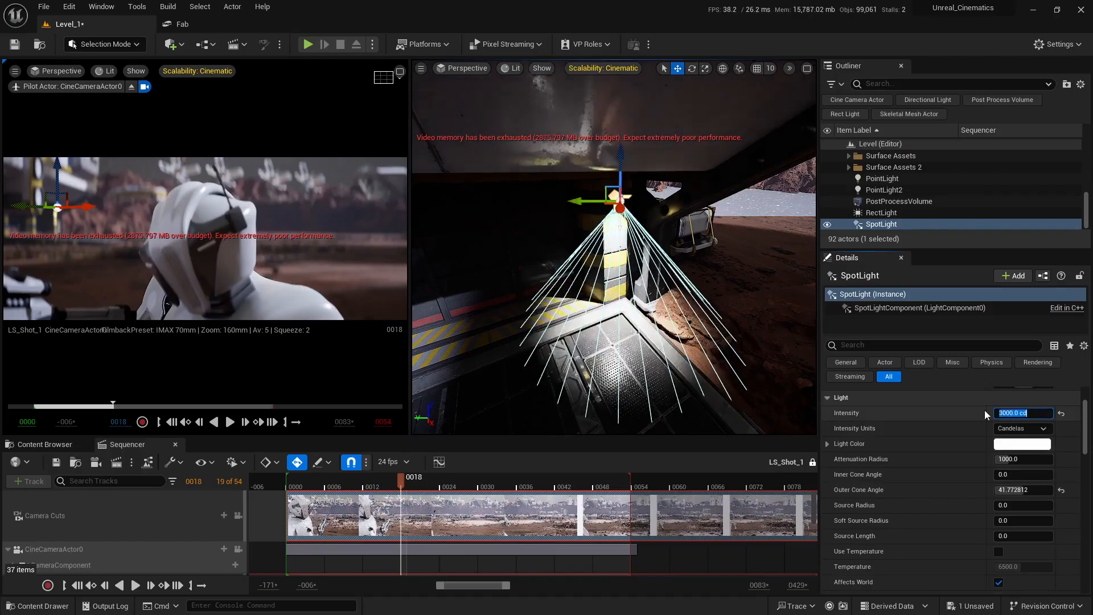
key("Escape")
key("s")
mouse_move(676, 304)
right_mouse_down()
mouse_move(690, 304)
mouse_move(672, 289)
right_mouse_up()
key("w")
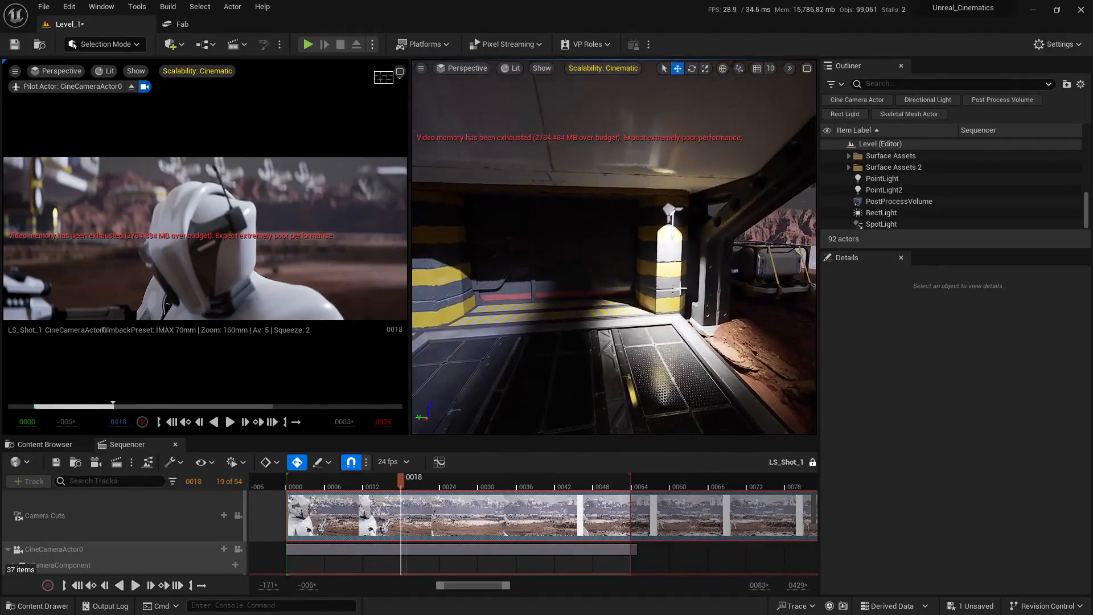
Step: Duplicate the spot light and place the copy at the middle striped pillar on the vehicle's ramp
left_click(671, 209)
right_click_drag(671, 210, 674, 208)
key("w")
right_click_drag(621, 260, 615, 259)
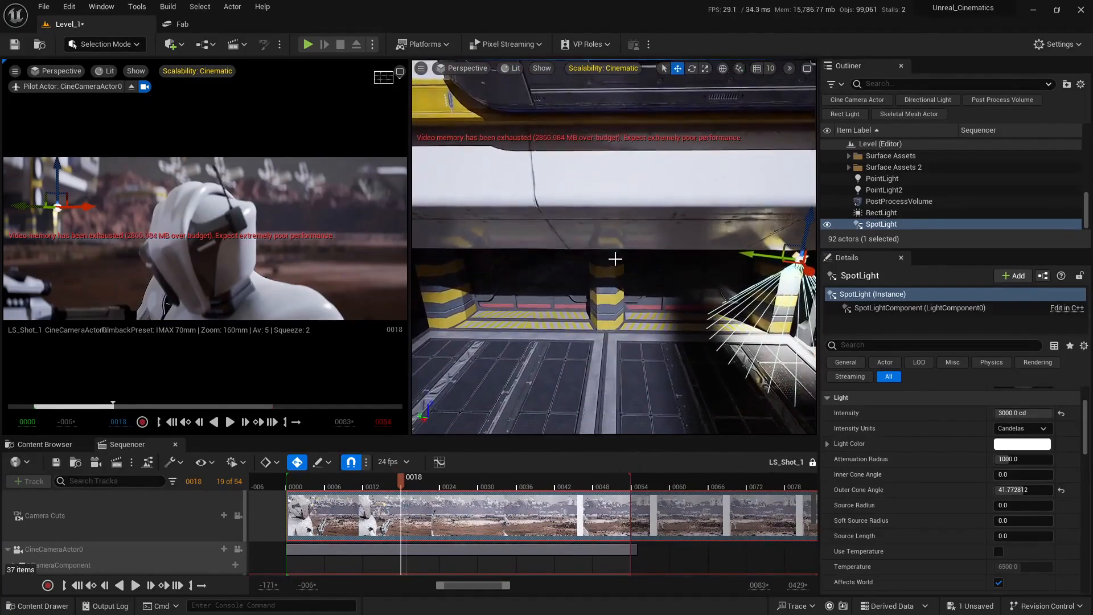
left_click_drag(787, 263, 579, 266, "alt")
right_click_drag(674, 305, 684, 308)
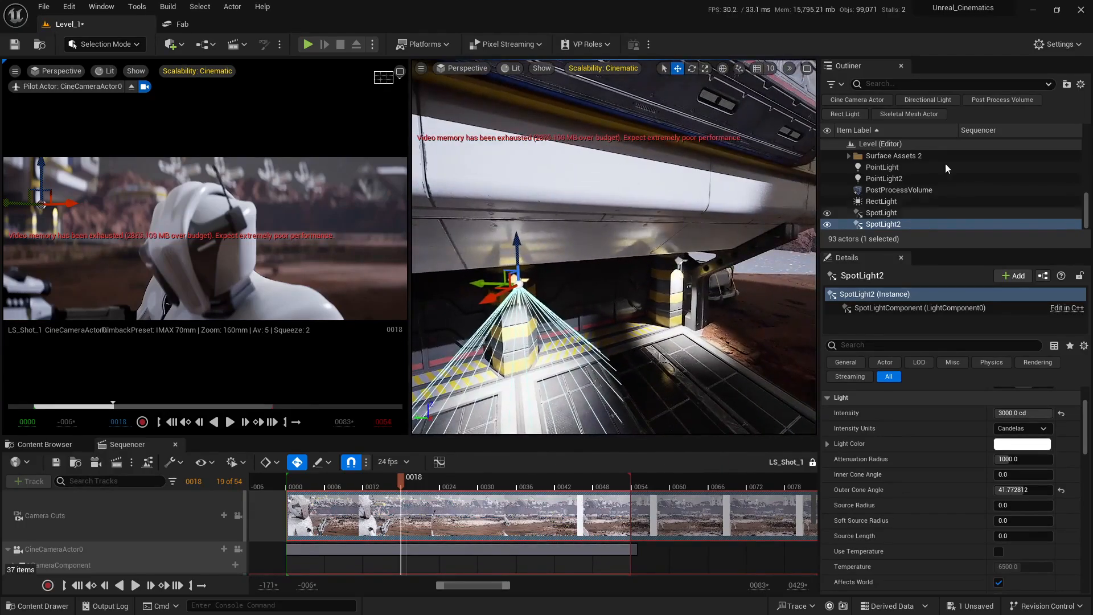
Step: Maximize the perspective viewport and delete both spot lights at the striped pillars
left_click(806, 69)
right_click_drag(683, 228, 683, 228)
key("Delete")
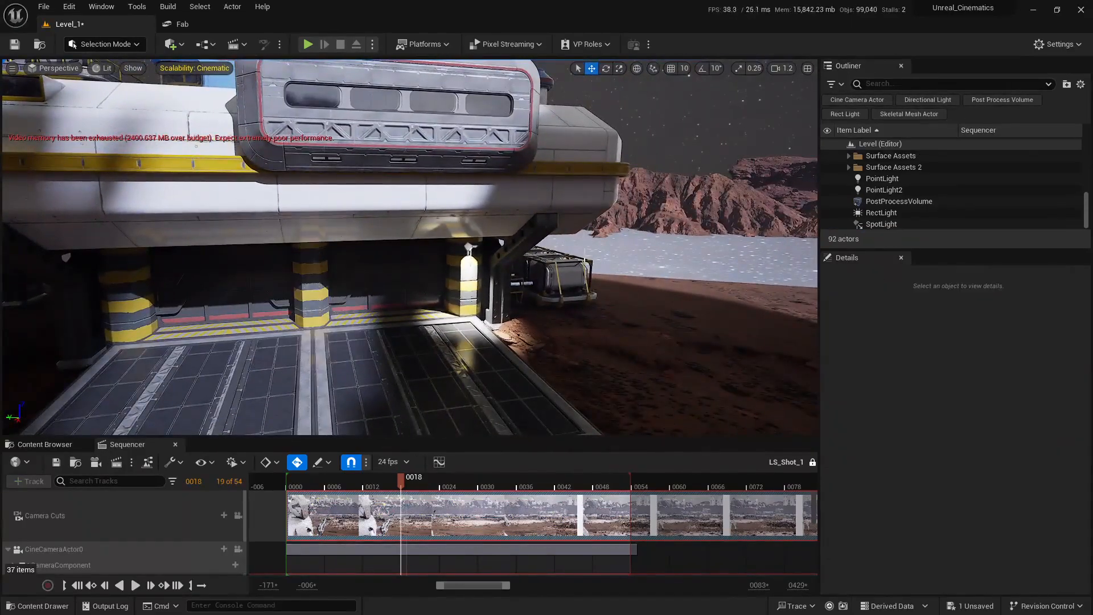
left_click(465, 246)
key("Delete")
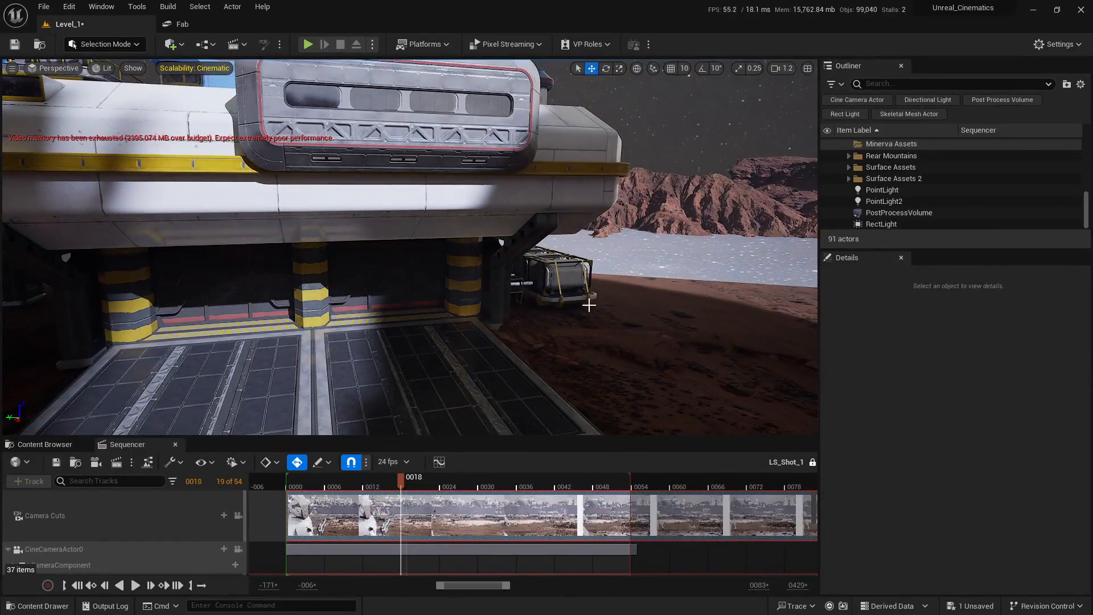
Step: Add a point light at the base of the striped corner pillar on the ramp and raise it to the pillar's upper part
left_click(173, 45)
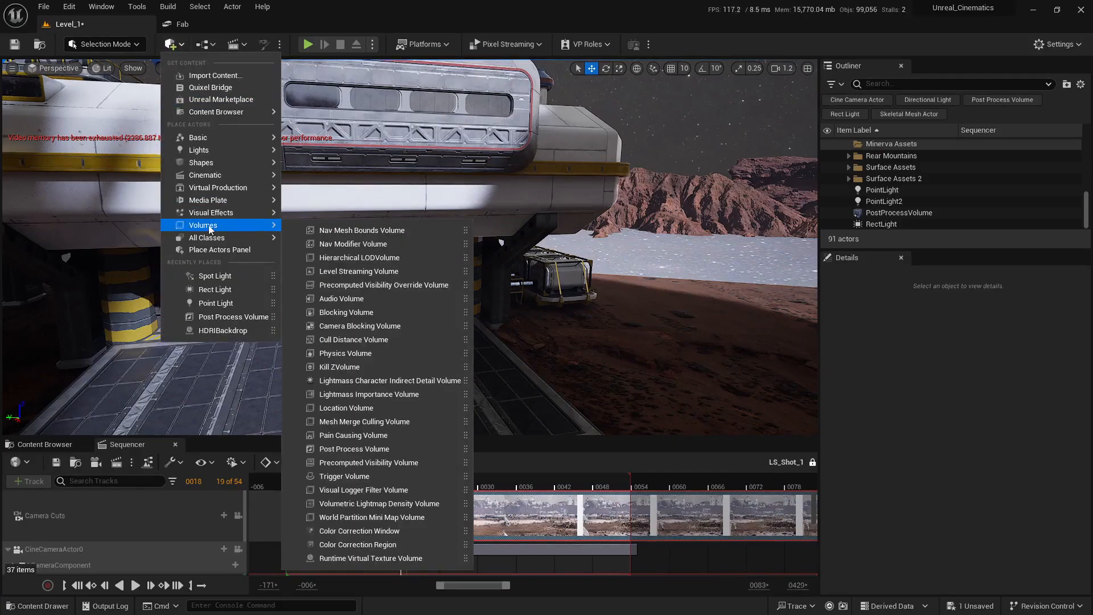
mouse_move(239, 163)
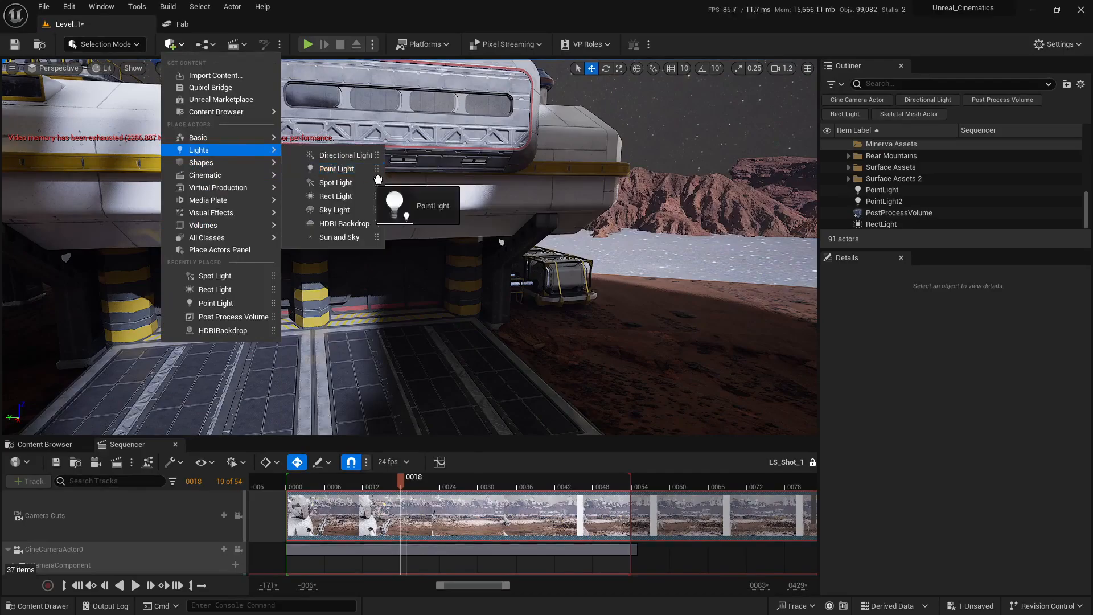
left_click_drag(378, 179, 474, 289)
left_click_drag(510, 328, 510, 328)
mouse_move(510, 327)
right_mouse_down()
mouse_move(490, 326)
mouse_move(507, 334)
mouse_move(501, 364)
mouse_move(507, 336)
mouse_move(492, 314)
right_mouse_up()
key("w")
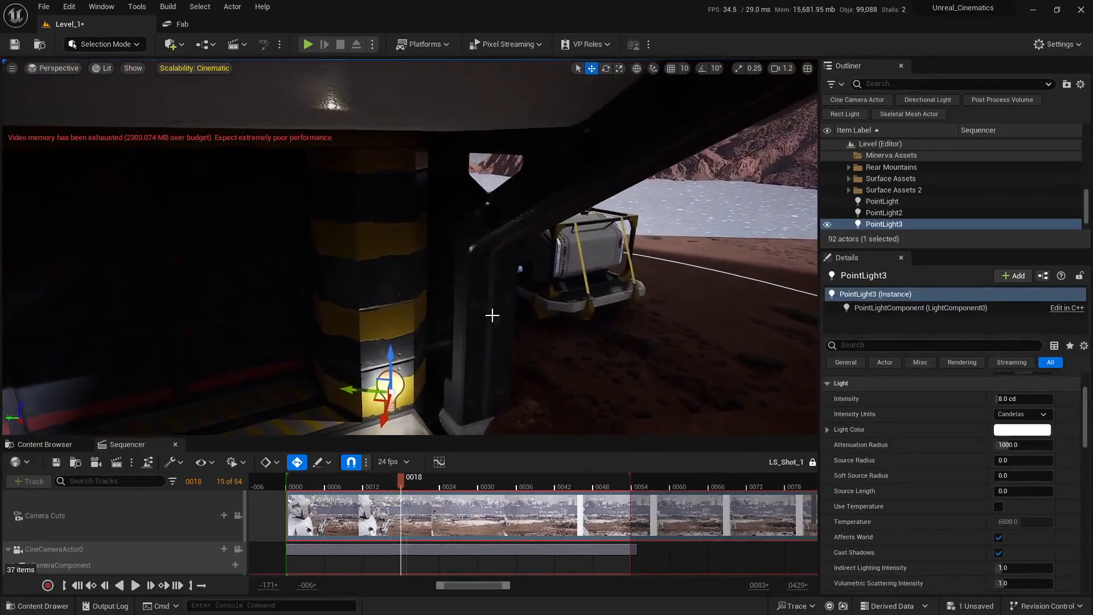
left_click_drag(396, 356, 387, 166)
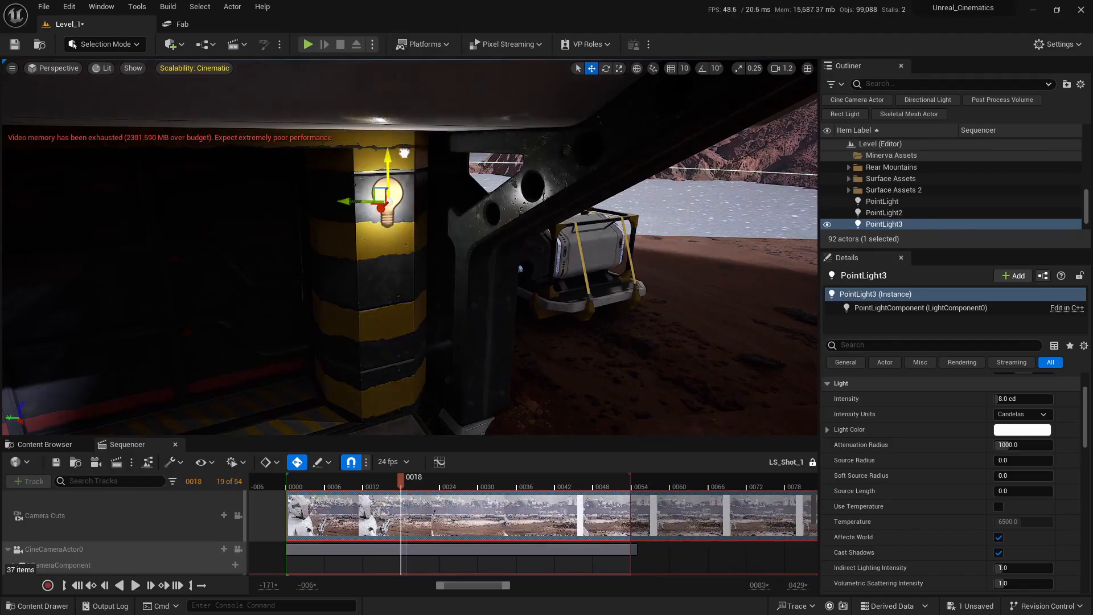
Step: Nudge the point light slightly away from the face of the striped corner pillar
right_click_drag(387, 165, 403, 216)
scroll(402, 194, "down", 2)
key("e")
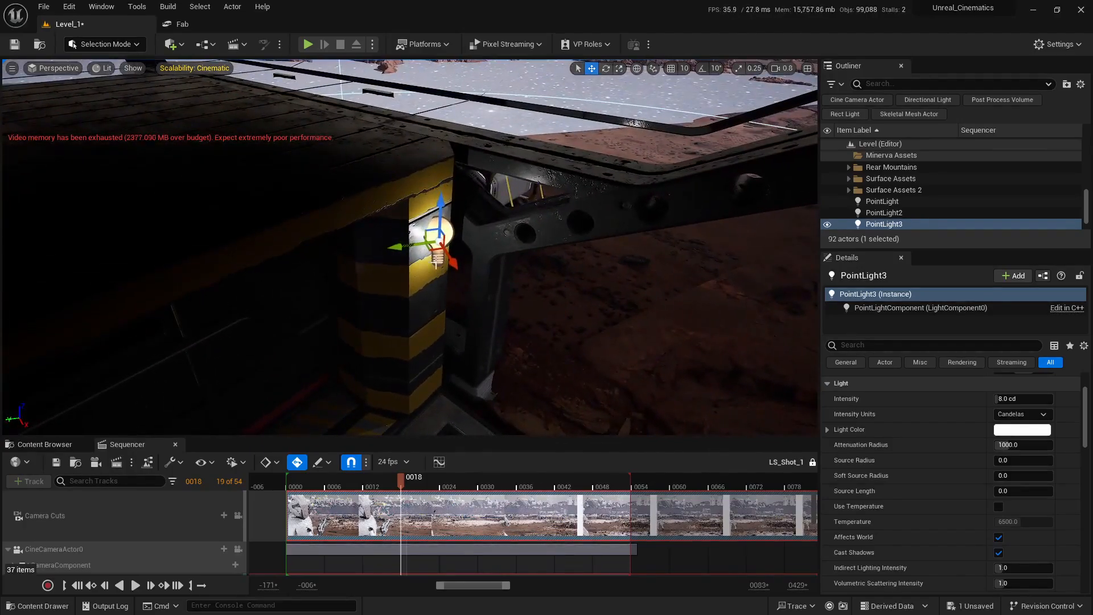
left_click_drag(435, 251, 445, 249)
key("d")
Step: Raise the corner pillar point light's intensity to 160 cd
right_click_drag(444, 249, 421, 202)
scroll(375, 228, "down", 1)
key("w")
key("s")
key("a")
key("s")
scroll(772, 381, "up", 2)
right_click_drag(772, 381, 772, 381)
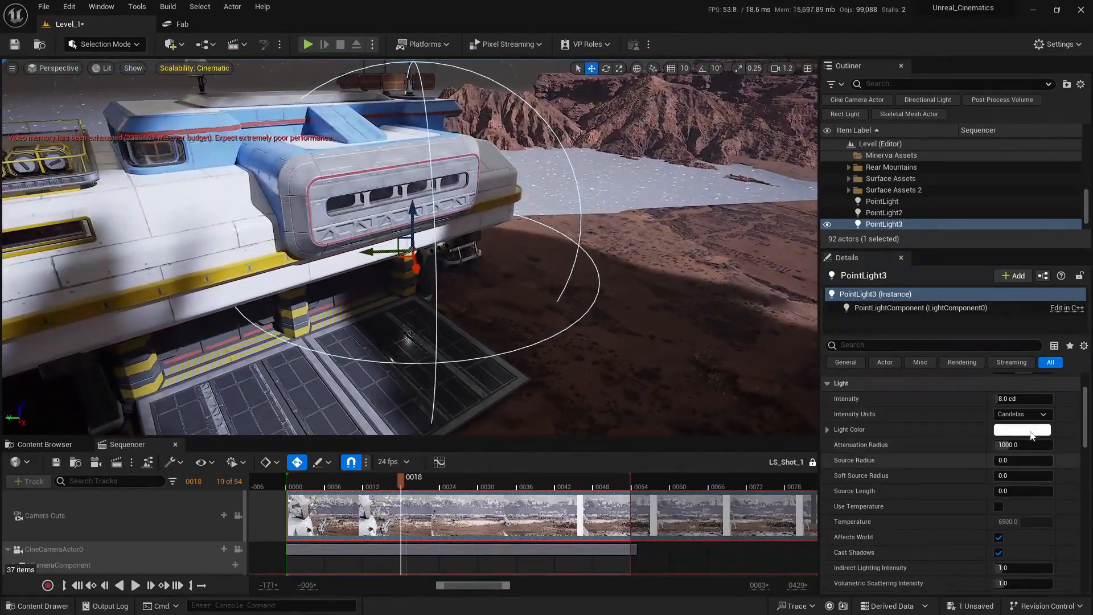
left_click_drag(1007, 403, 938, 397)
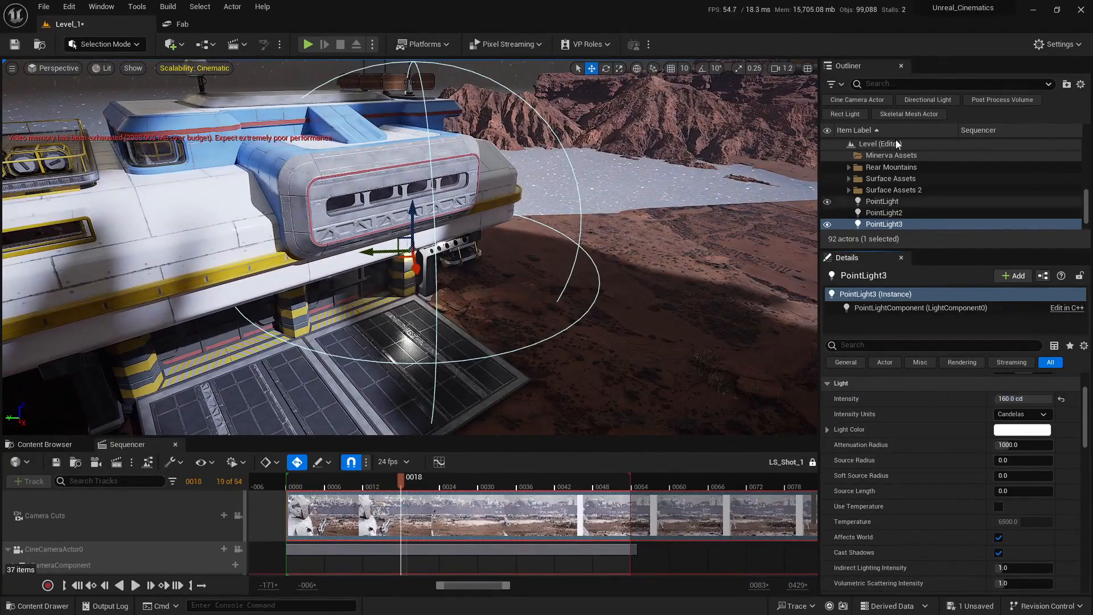
Step: Restore the two-viewport layout and lower the point light to the corner pillar's mid-height
left_click(807, 69)
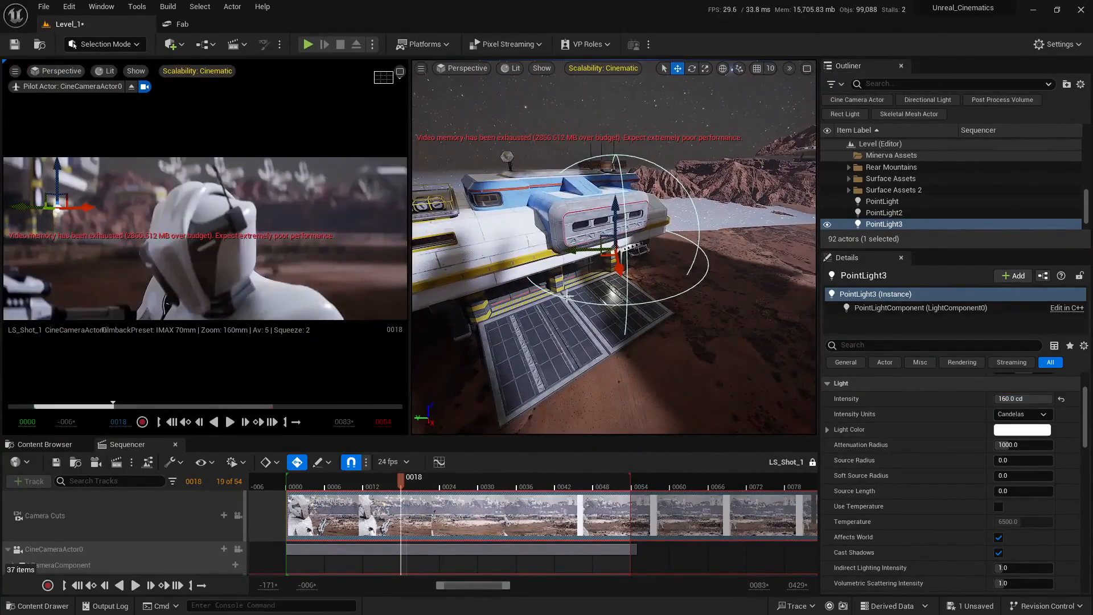
key("w")
right_click_drag(646, 269, 646, 269)
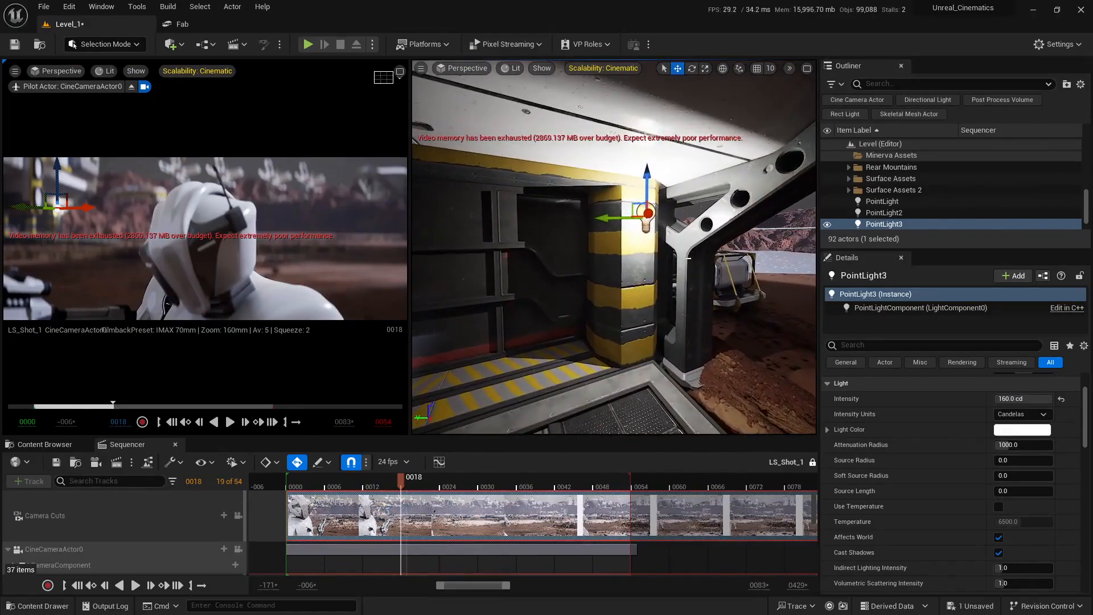
left_click_drag(648, 174, 647, 216)
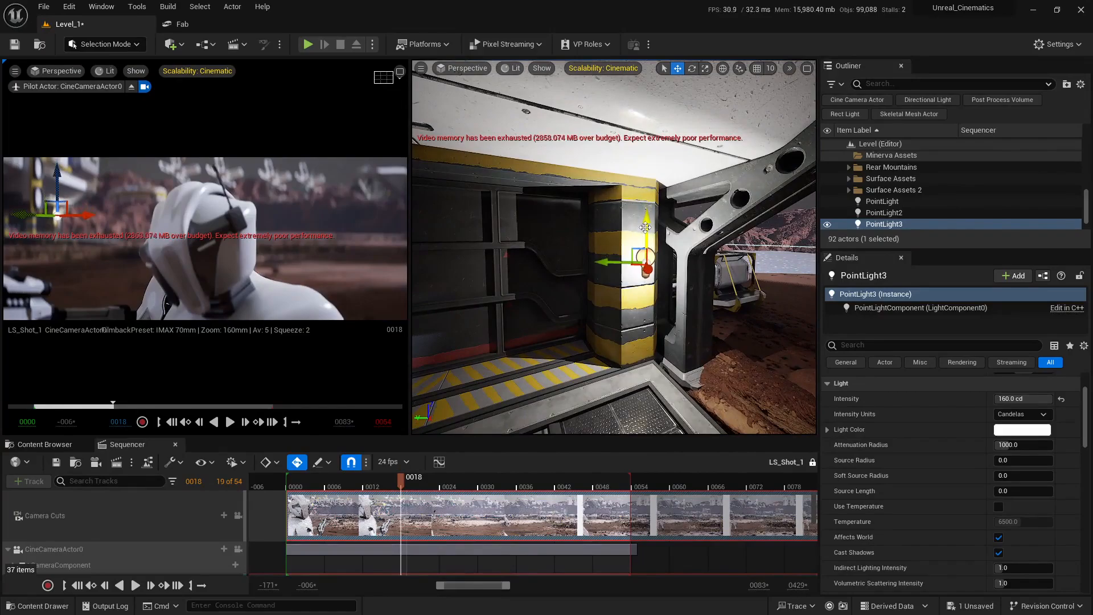
Step: Duplicate the point light and place the copy just in front of the middle striped pillar's face
right_click_drag(646, 212, 646, 212)
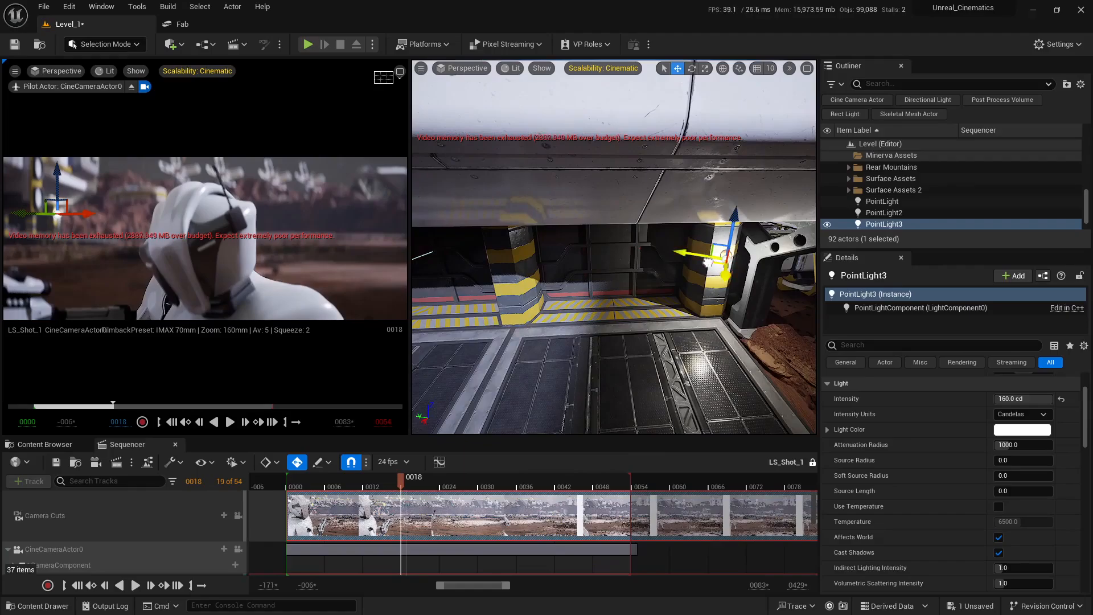
left_click_drag(708, 262, 570, 265, "alt")
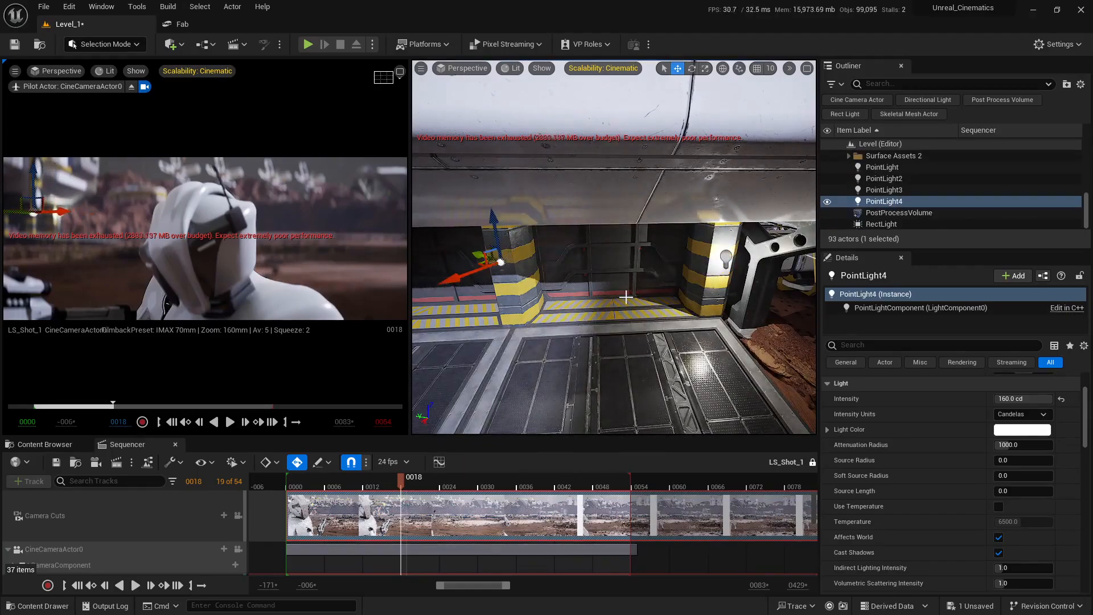
right_click_drag(625, 296, 625, 297)
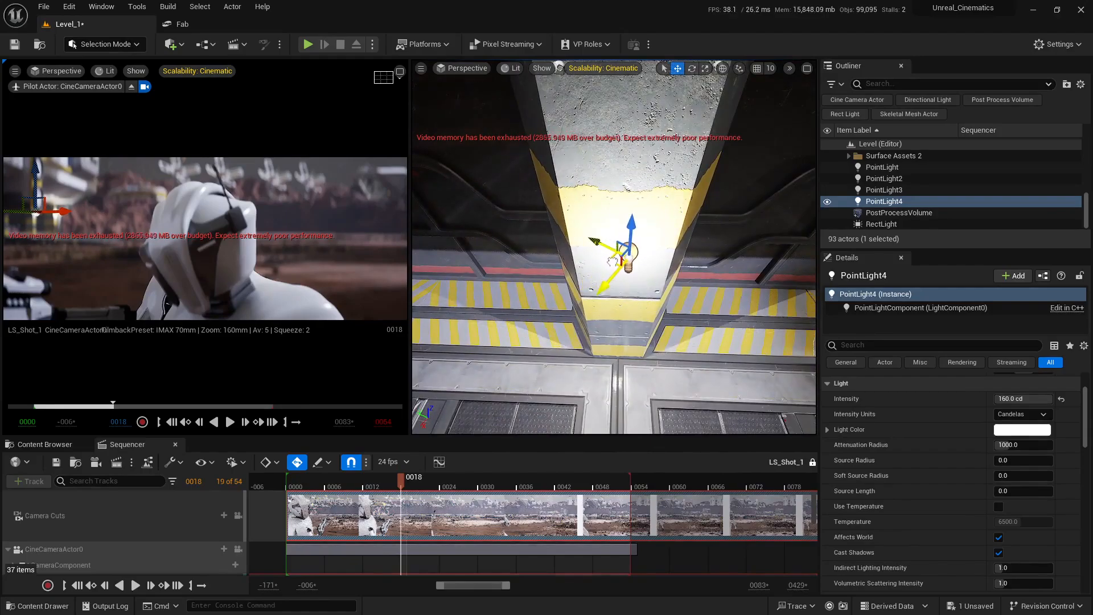
right_click_drag(626, 297, 626, 297)
right_click(737, 304)
Step: Duplicate the middle pillar's point light and place the copy in front of the third striped pillar at the opposite end of the ramp
left_click(664, 249)
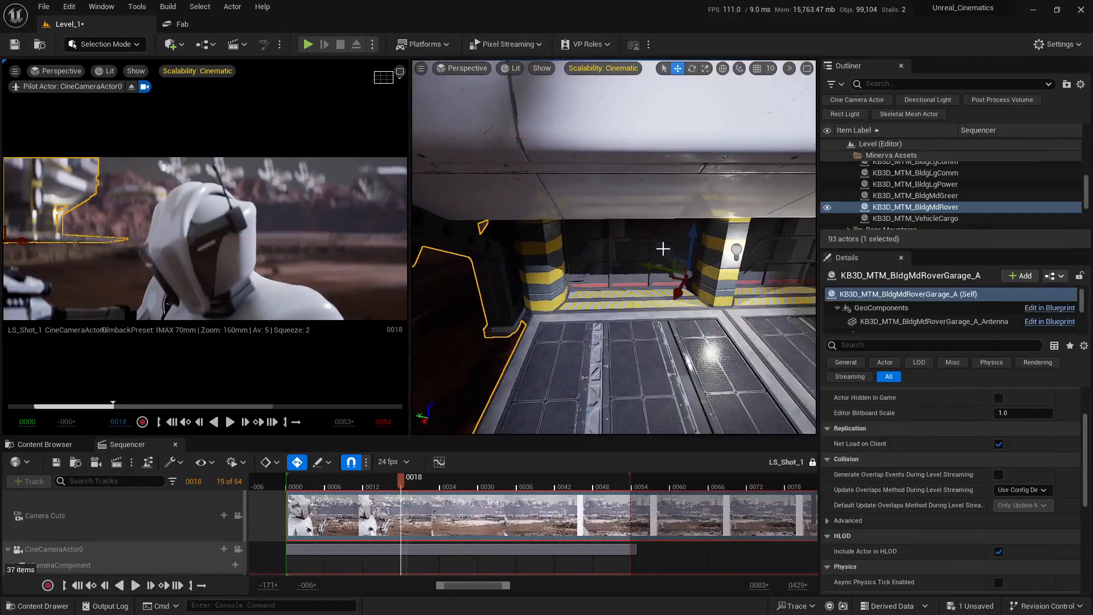
left_click(736, 251)
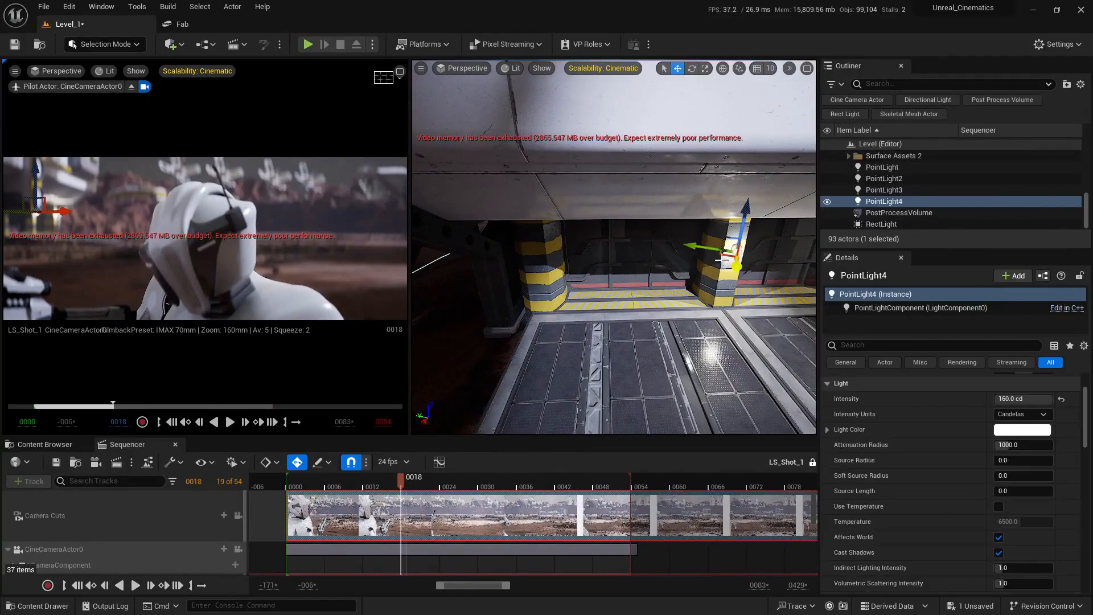
left_click_drag(723, 257, 515, 281, "alt")
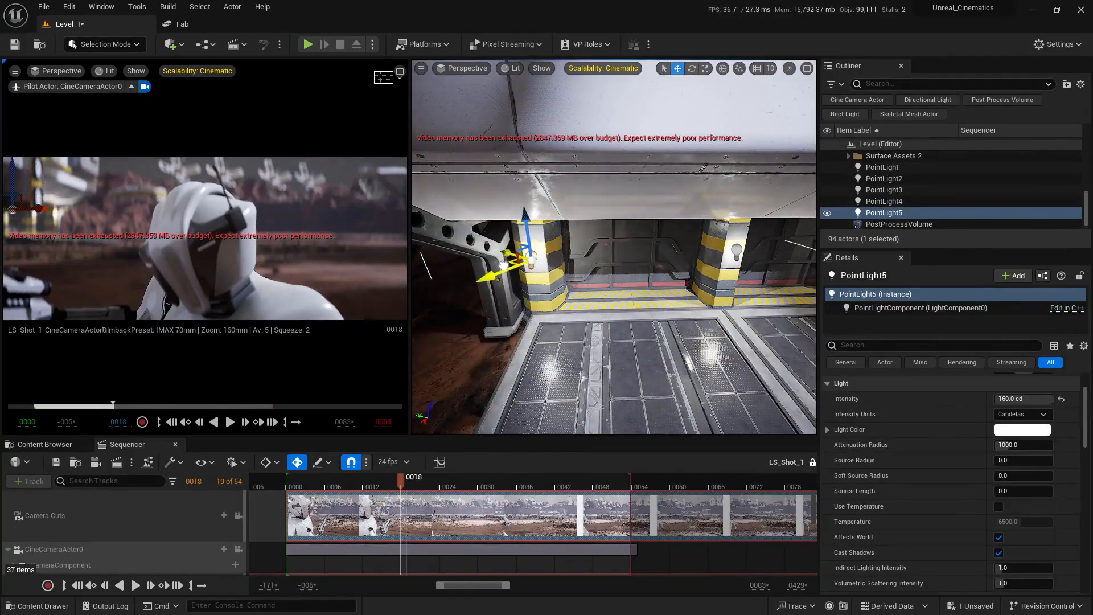
key("f")
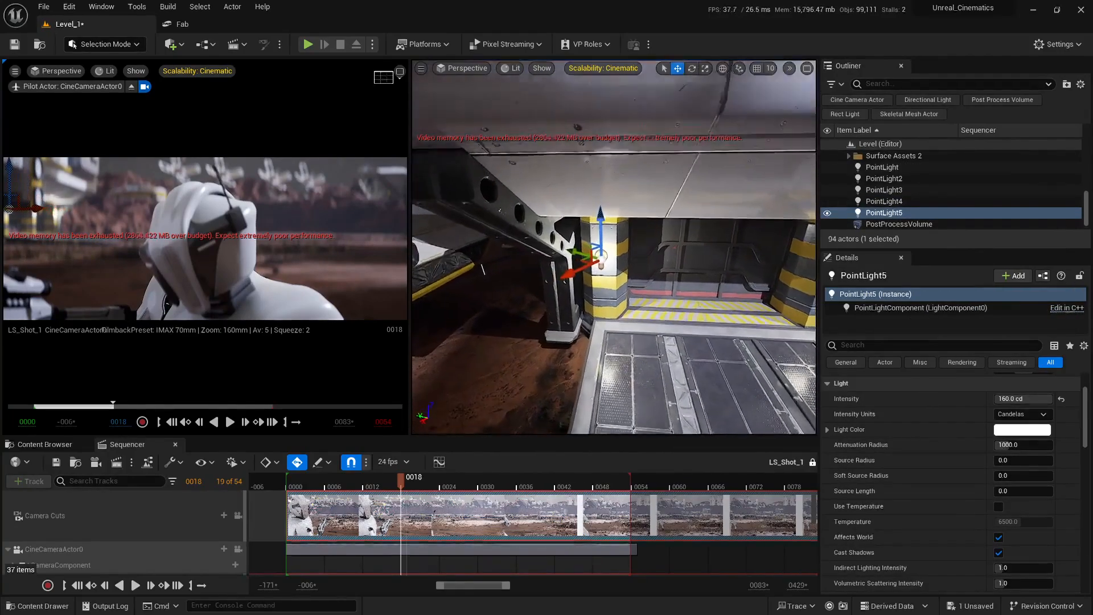
right_click_drag(608, 336, 608, 388)
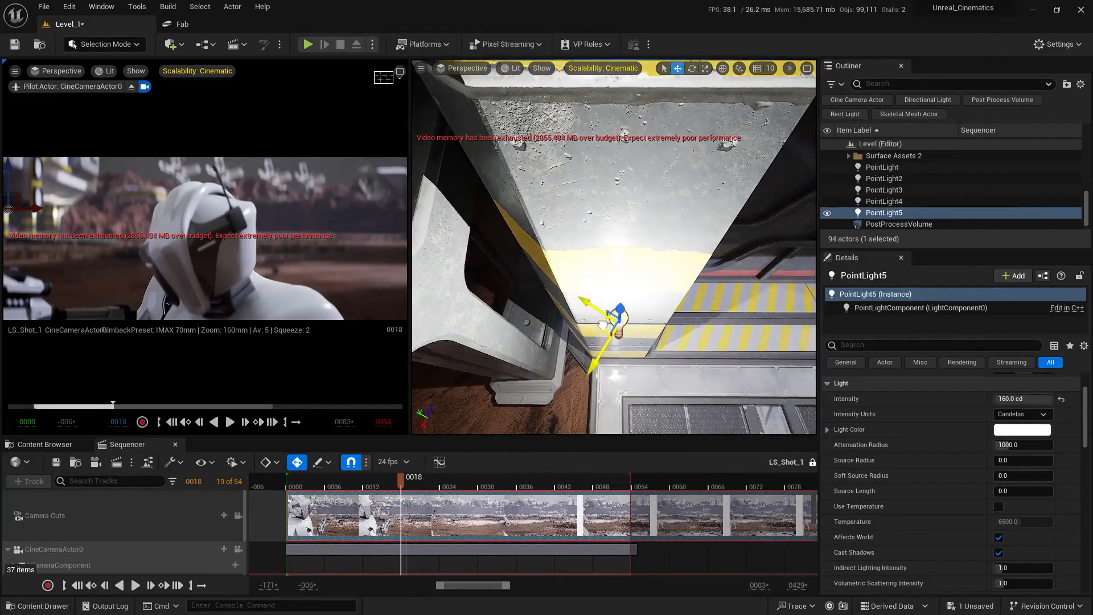
mouse_move(612, 318)
left_mouse_down()
mouse_move(599, 300)
mouse_move(605, 314)
left_mouse_up()
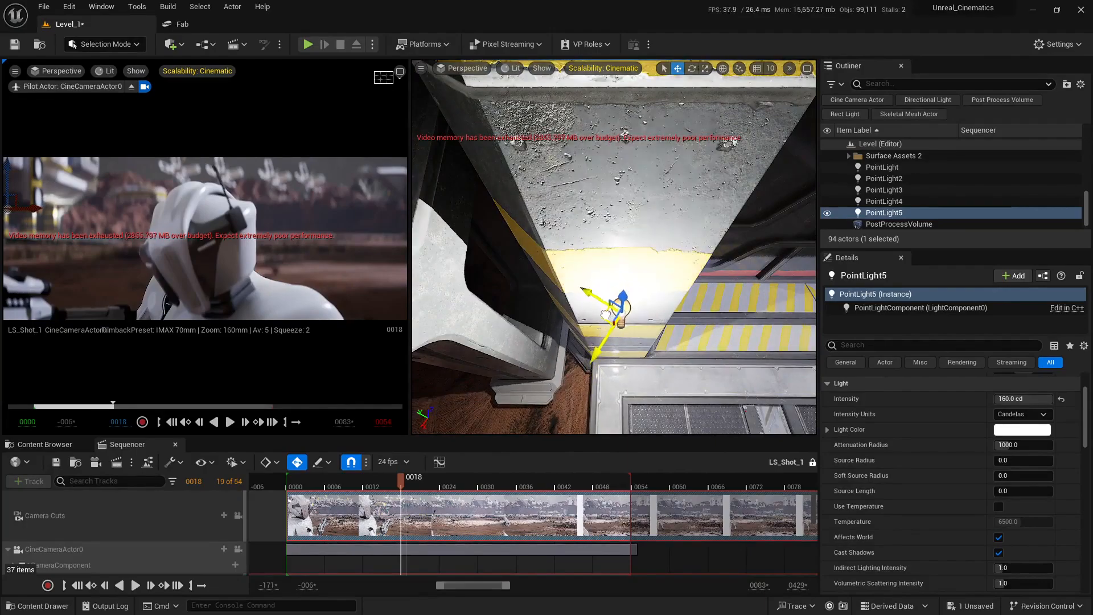
Step: Deselect the light and scrub the shot back to frame 14 to check the pillar lights through the camera
key("Escape")
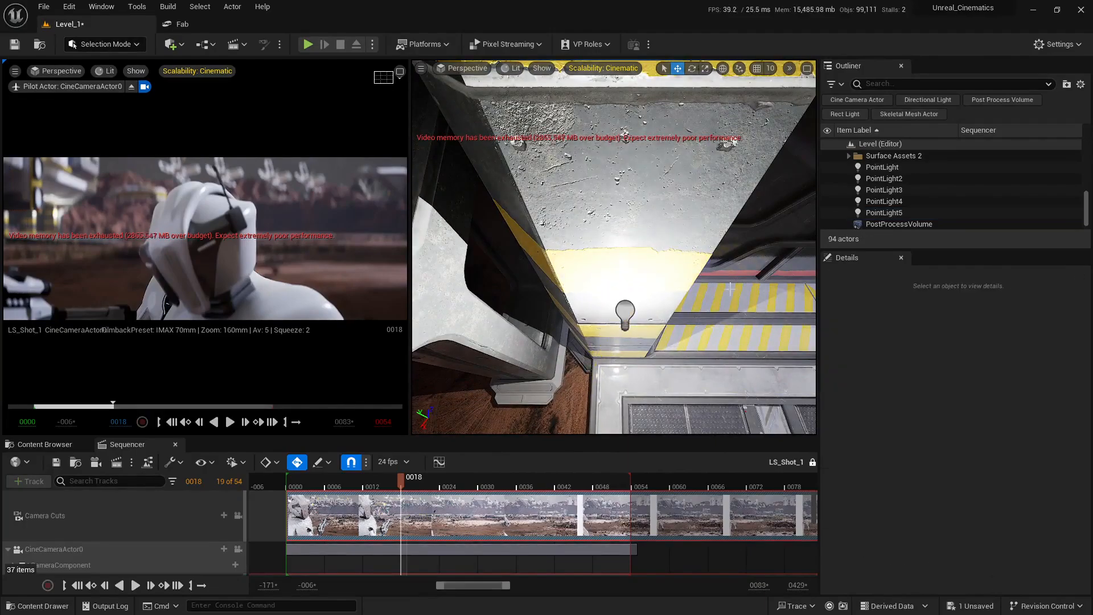
key("s")
right_click_drag(609, 316, 629, 256)
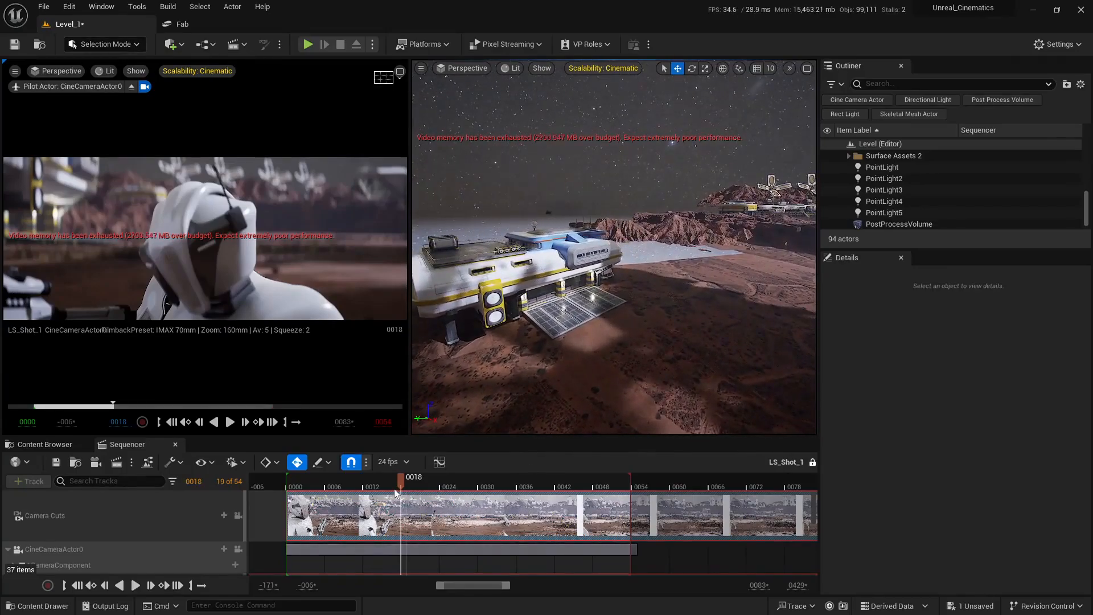
left_click_drag(399, 483, 375, 512)
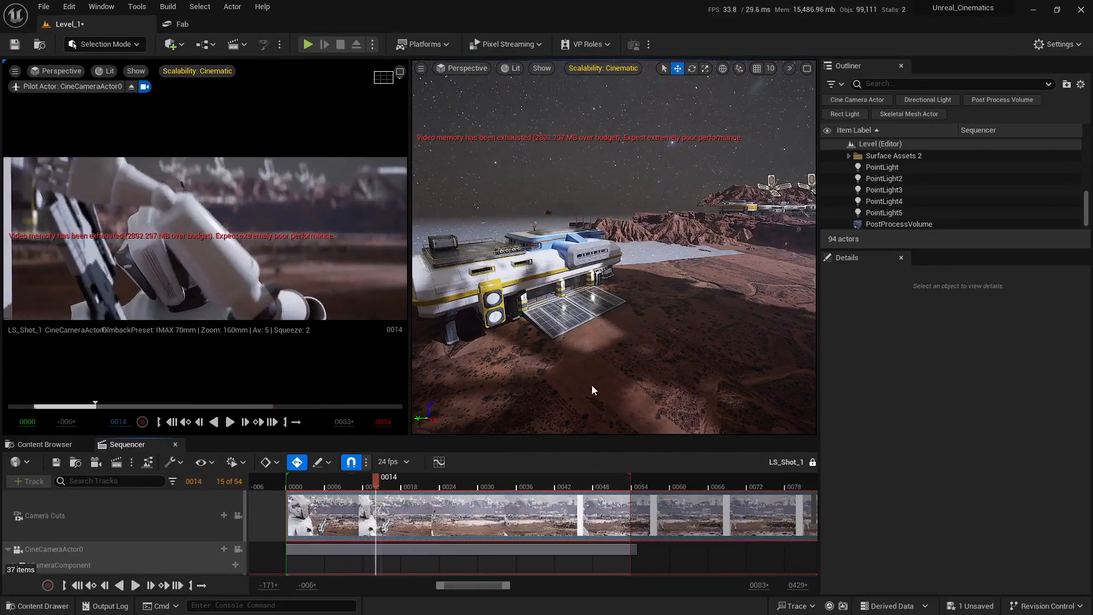
Step: Select all three pillar point lights and set their light color to pure red (FF0000FF)
key("w")
right_click_drag(593, 391, 560, 350)
left_click(590, 372)
key("w")
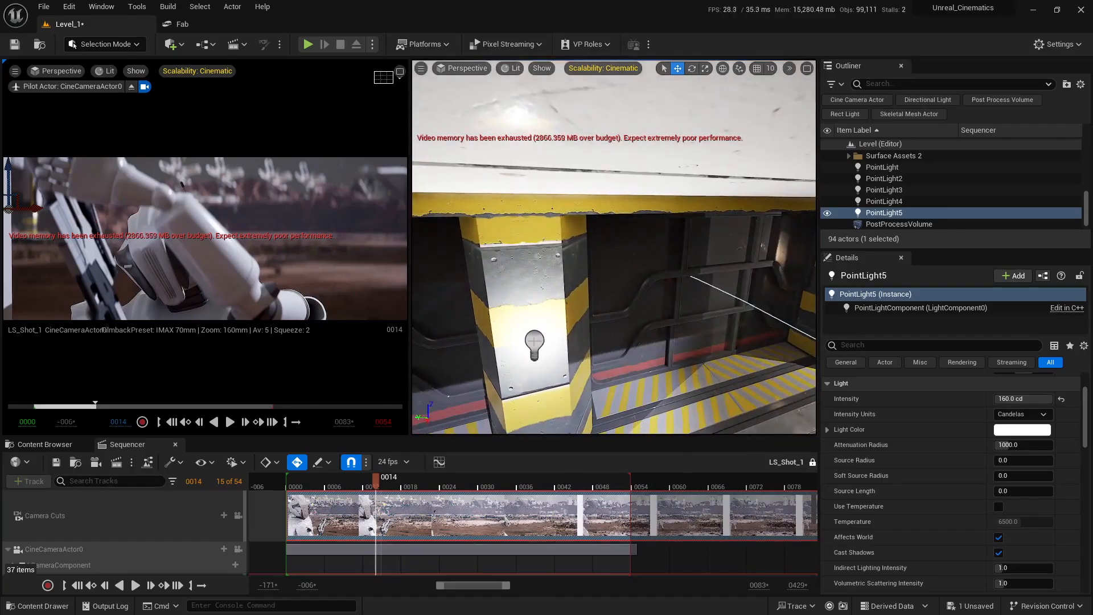
left_click(534, 342, "ctrl")
right_click_drag(615, 302, 671, 312)
key("w")
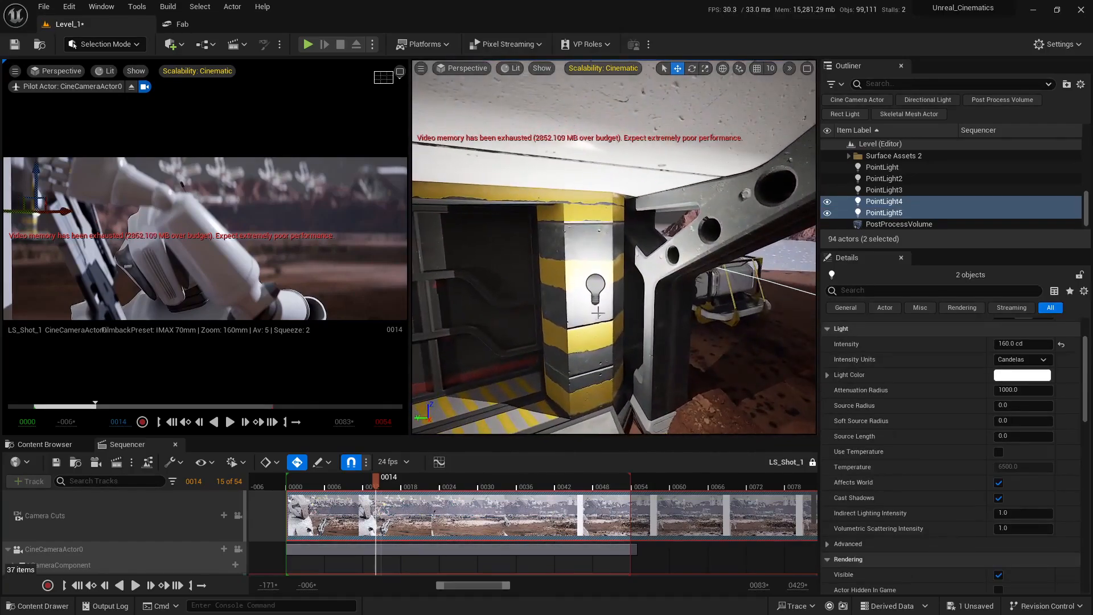
left_click(1035, 377)
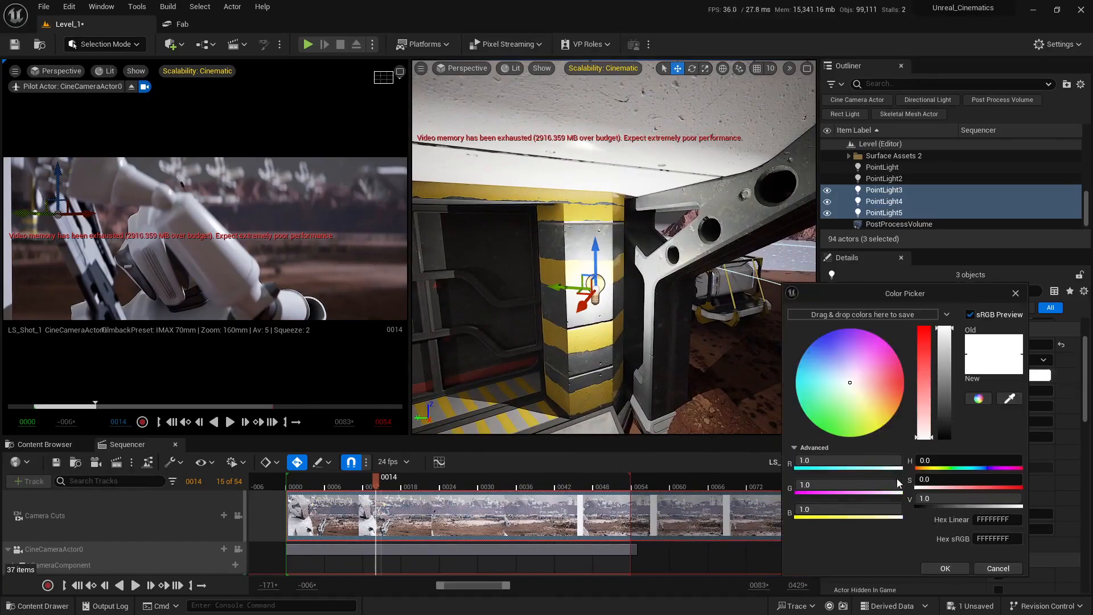
left_click_drag(921, 403, 941, 156)
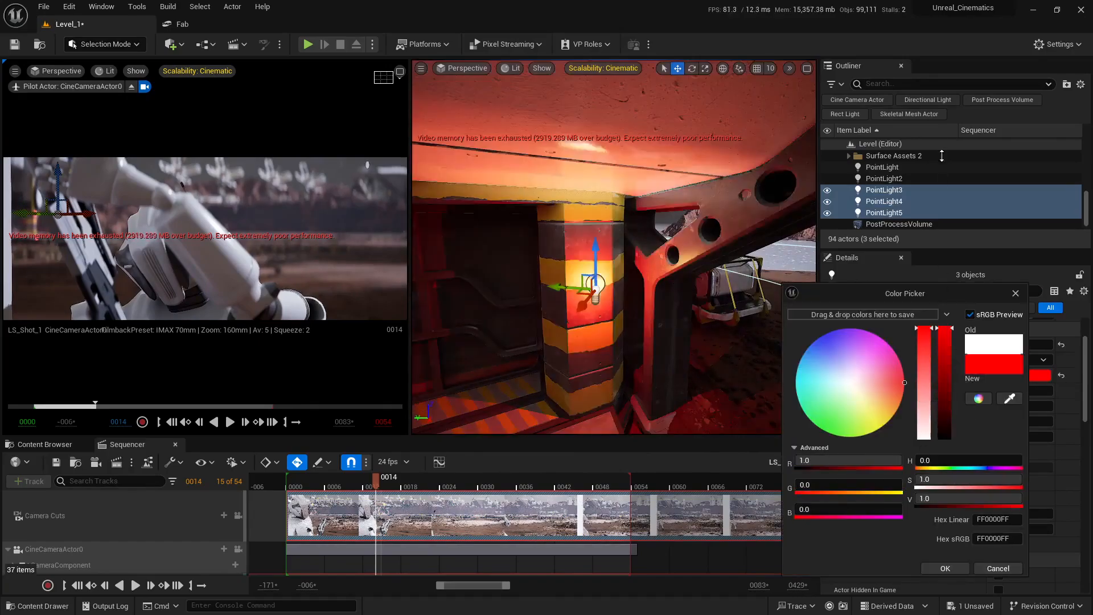
left_click(960, 569)
Step: Deselect the lights and scrub the shot to frame 14 to preview the red glow in the camera view
right_click_drag(511, 363, 543, 369)
key("Escape")
key("s")
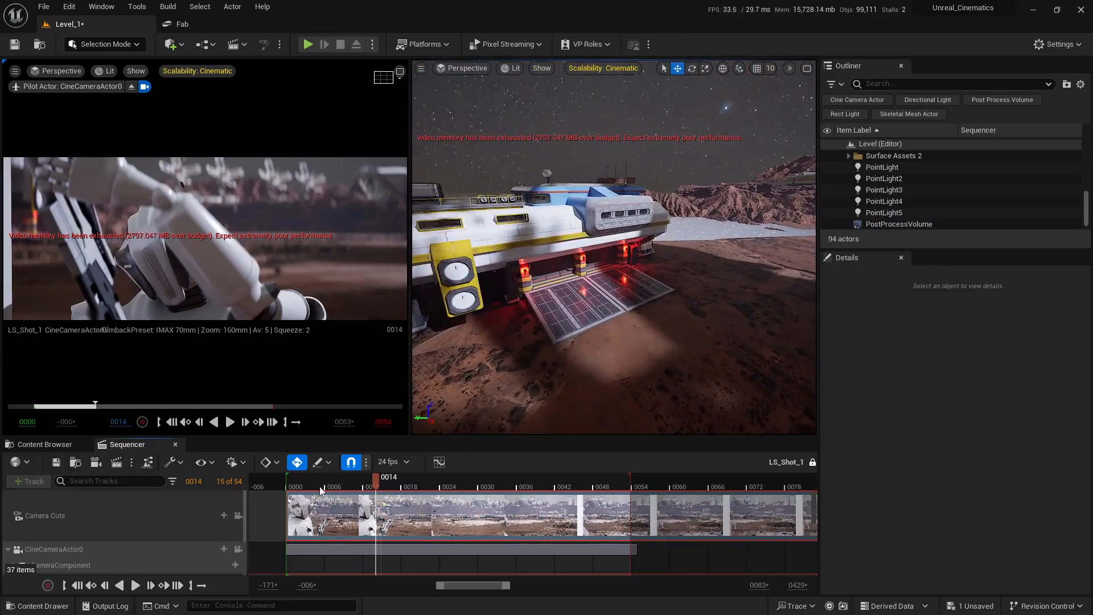
left_click_drag(320, 491, 376, 497)
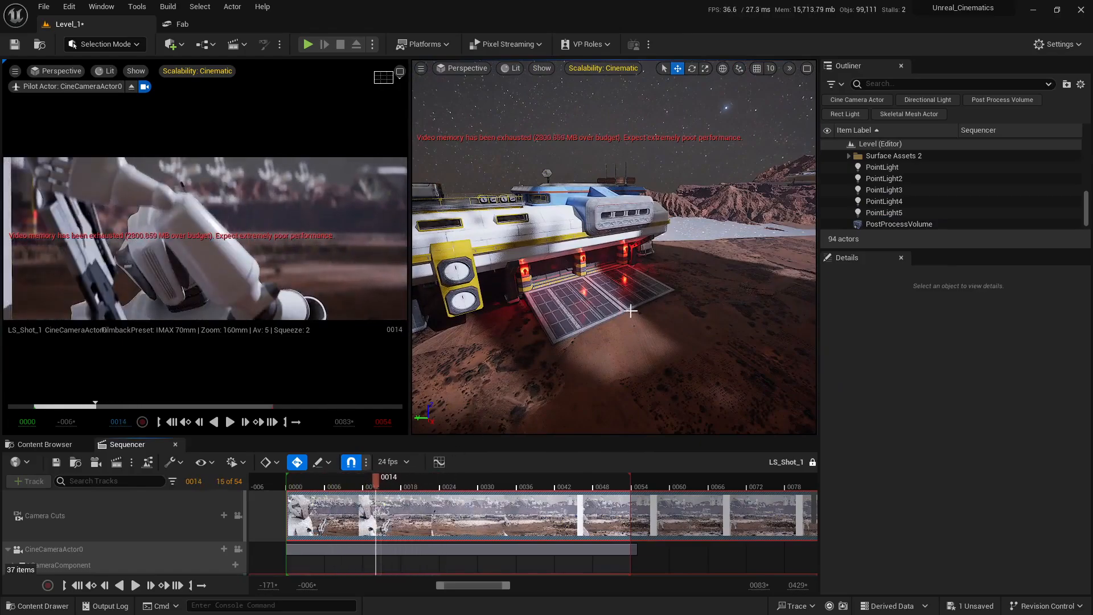
Step: Select PointLight4 and PointLight5 and toggle their visibility to compare the camera shot at frame 18
key("w")
mouse_move(630, 310)
right_mouse_down()
mouse_move(615, 313)
mouse_move(613, 301)
right_mouse_up()
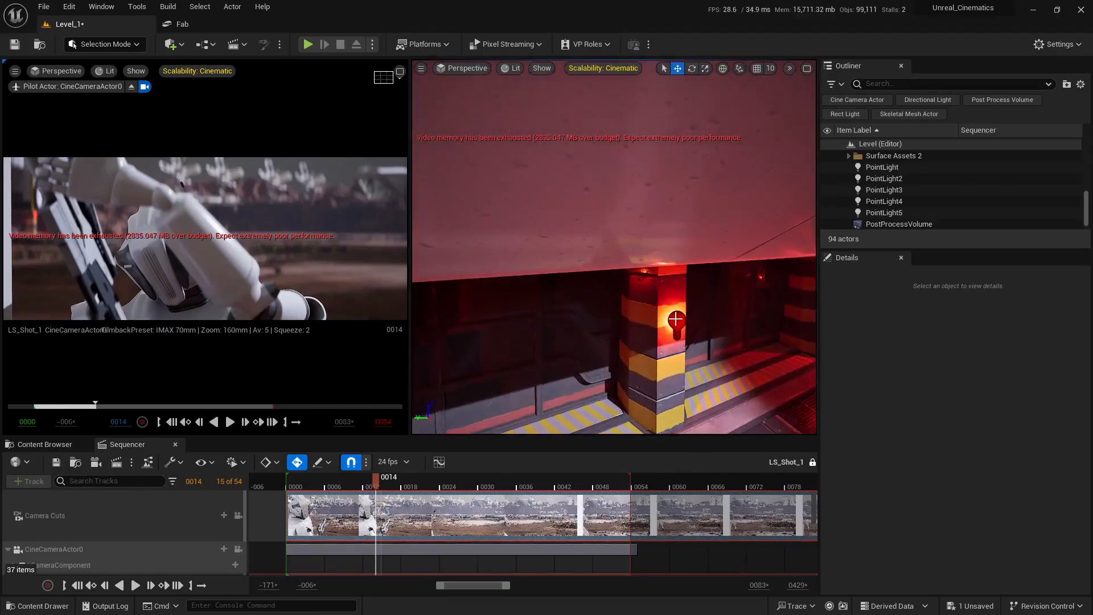
left_click(676, 320)
right_click_drag(676, 319, 743, 295)
left_click(716, 291, "ctrl")
key("s")
left_click_drag(389, 487, 404, 489)
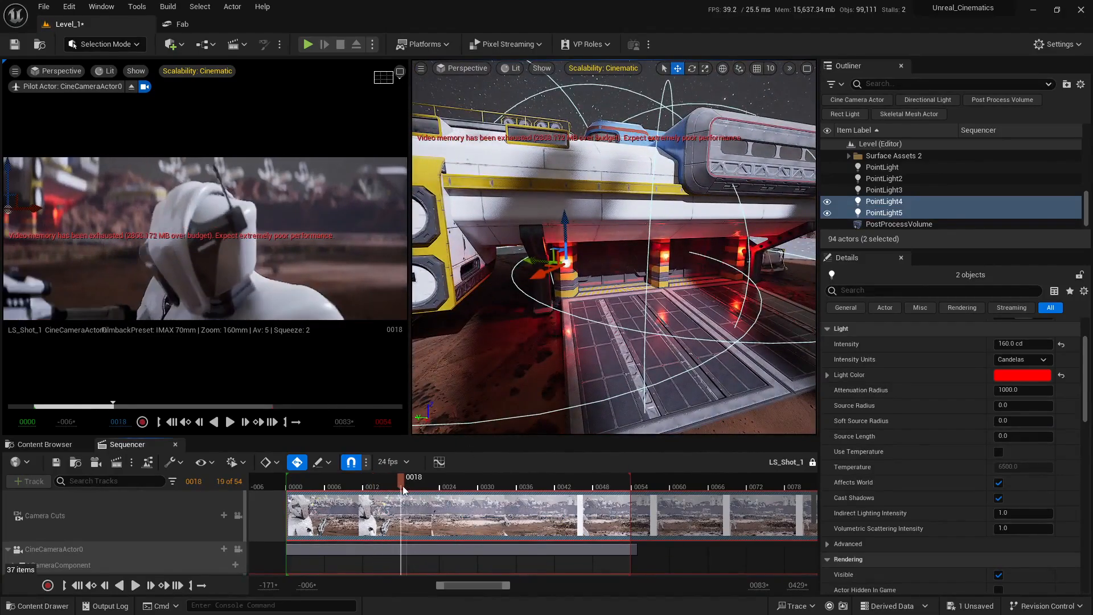
left_click(828, 213)
key("Escape")
right_click_drag(488, 242, 474, 242)
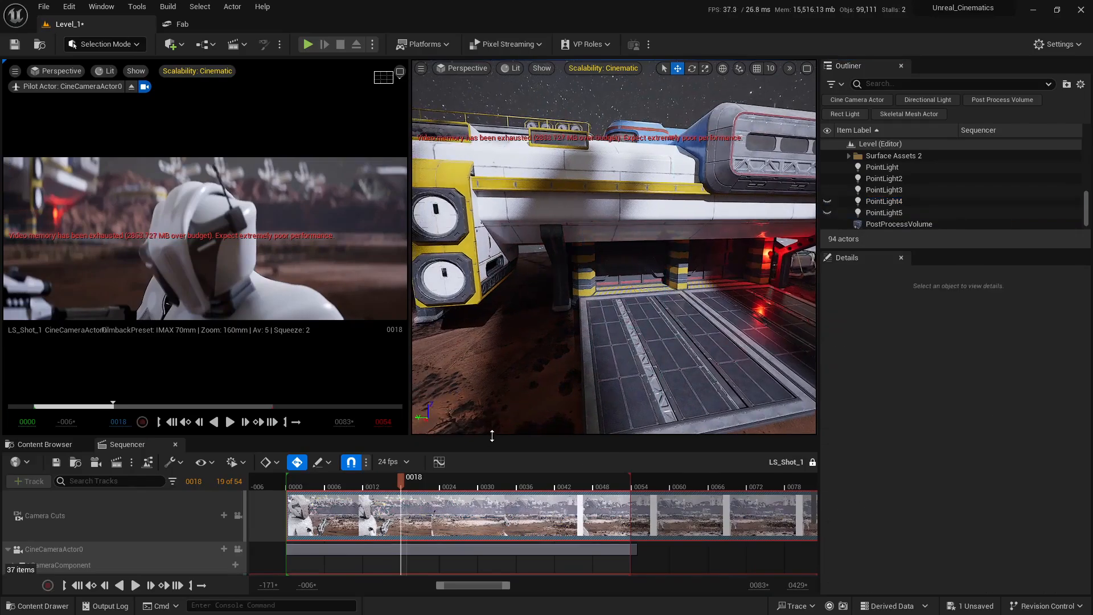
mouse_move(406, 486)
left_mouse_down()
mouse_move(342, 486)
mouse_move(404, 485)
left_mouse_up()
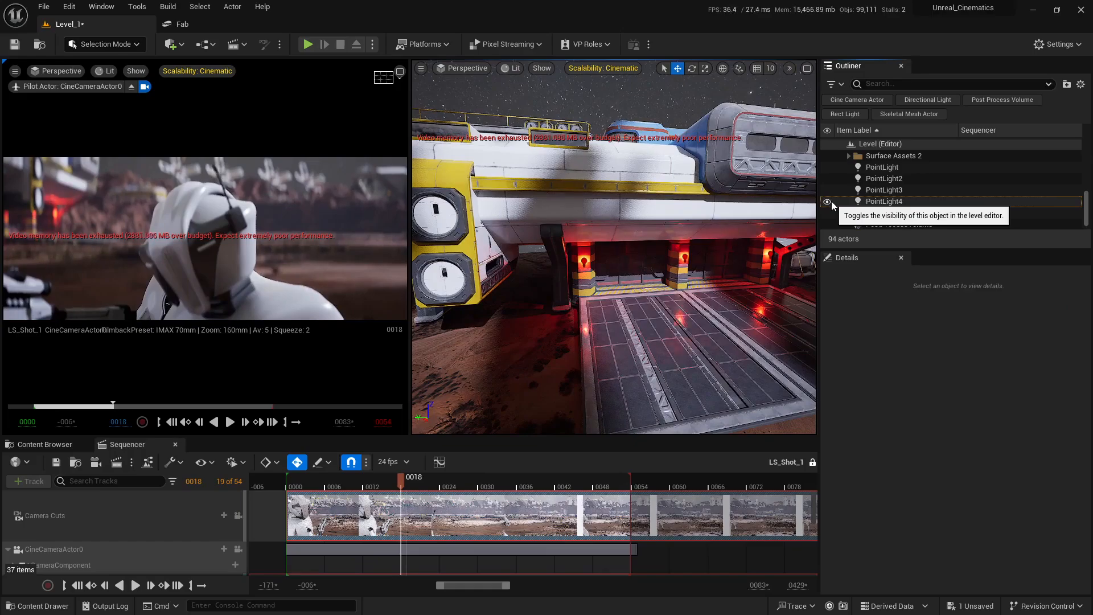
Step: Delete the two duplicated point lights, PointLight4 and PointLight5
left_click(892, 213)
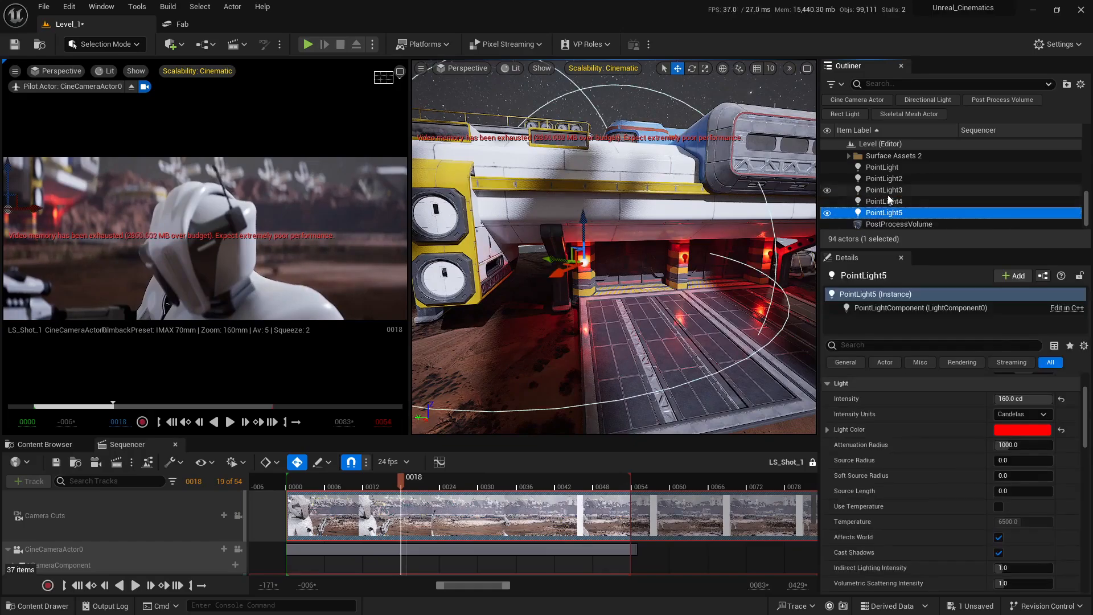
left_click(890, 201)
left_click(884, 215, "shift")
right_click_drag(686, 278, 712, 279)
key("Delete")
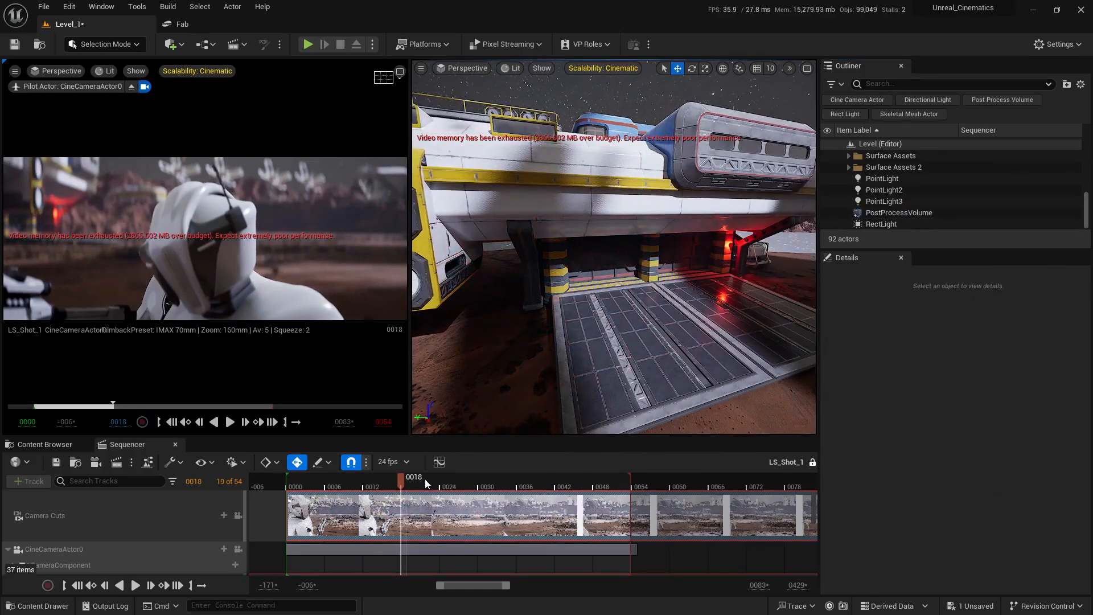
Step: Scrub the shot to frame 19 and save all unsaved level changes
mouse_move(425, 479)
left_mouse_down()
mouse_move(300, 484)
mouse_move(598, 488)
mouse_move(293, 493)
mouse_move(427, 493)
mouse_move(411, 490)
left_mouse_up()
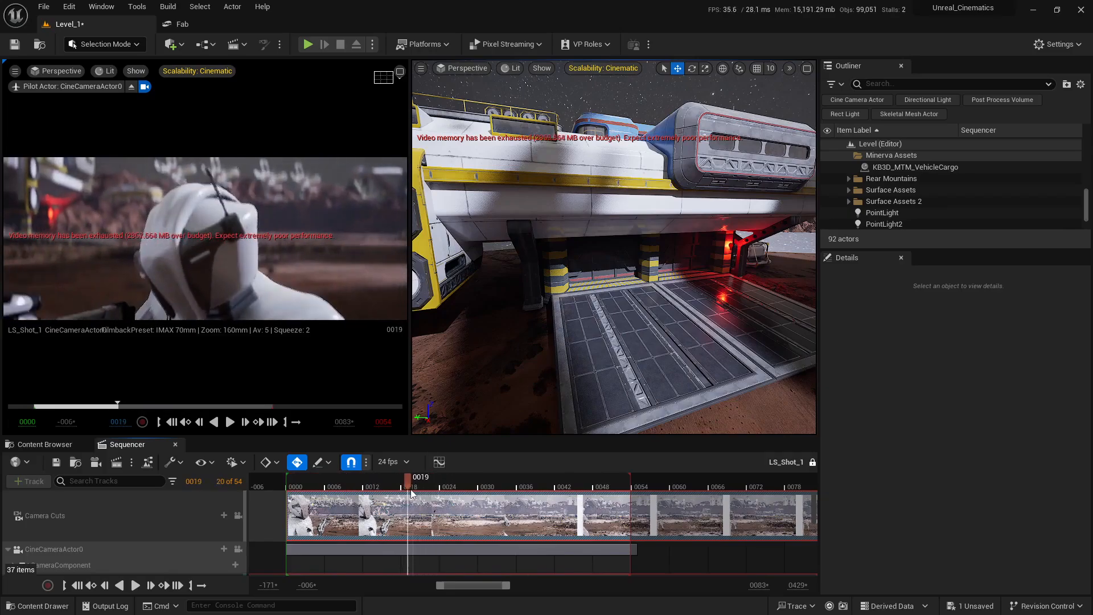
left_click(977, 607)
left_click(643, 430)
Step: Inspect the distant base with its tower structures and parked ship beyond the rocky ridge
key("s")
right_click_drag(699, 262, 479, 325)
key("w")
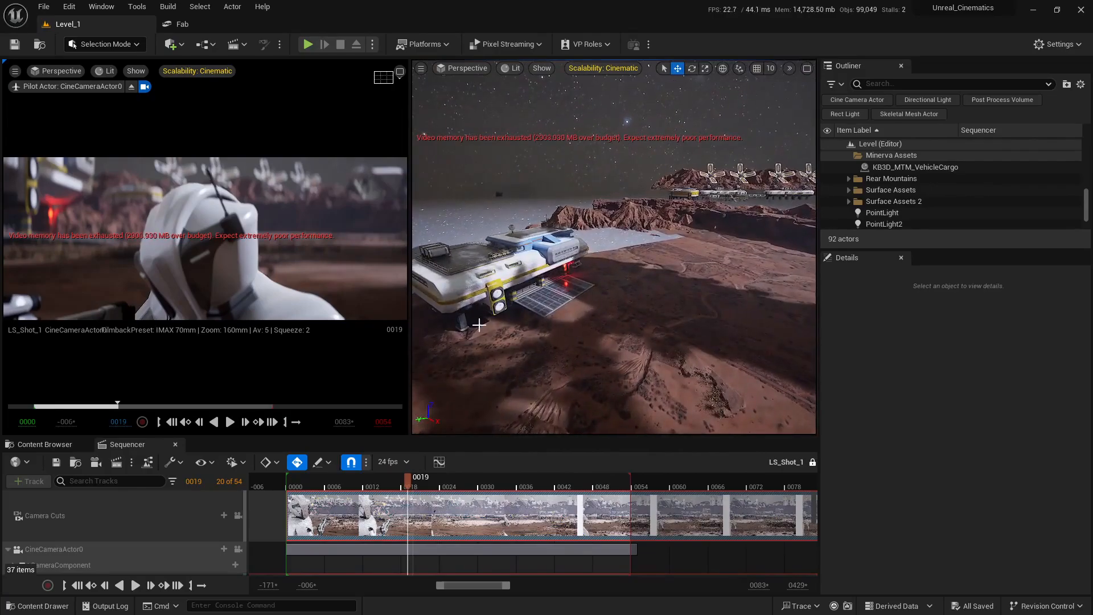
mouse_move(573, 304)
right_mouse_down()
mouse_move(682, 286)
mouse_move(569, 296)
right_mouse_up()
key("w")
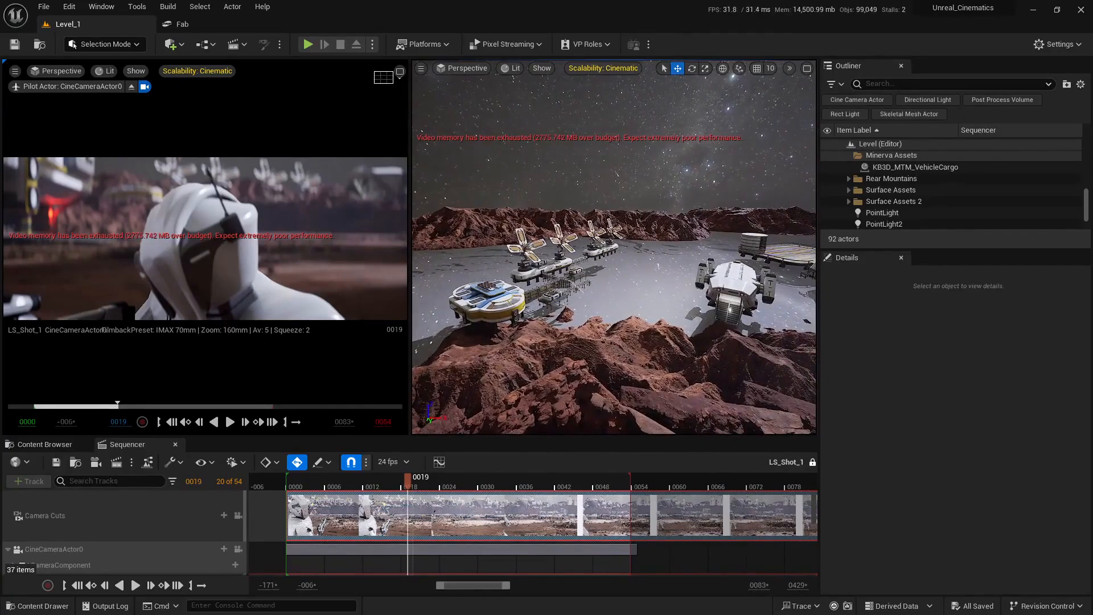